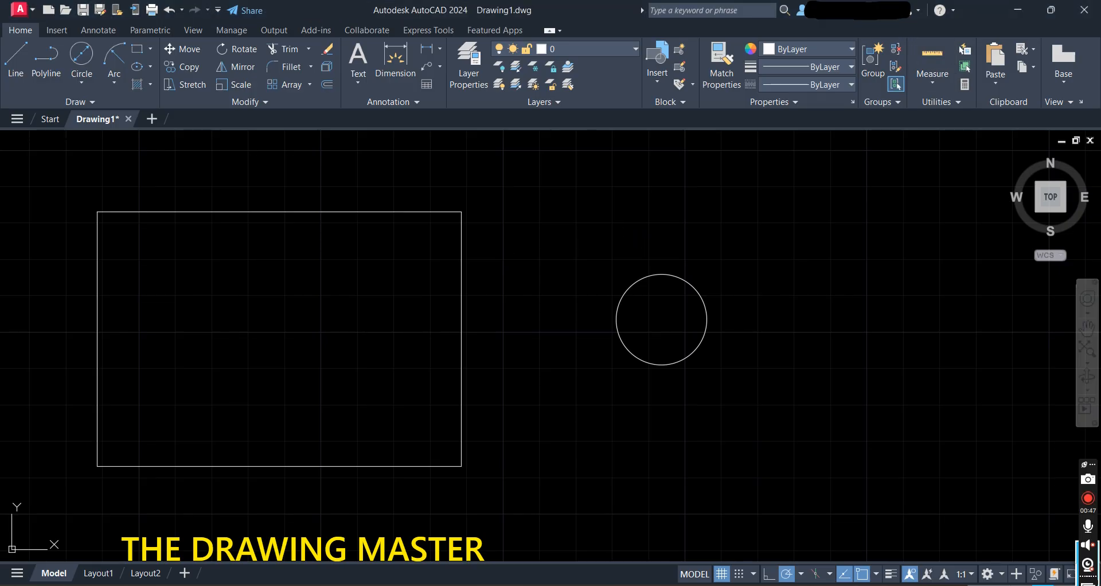
Measure the radius of the separate circle beside the rectangle with the quick measuring tool
left_click(933, 62)
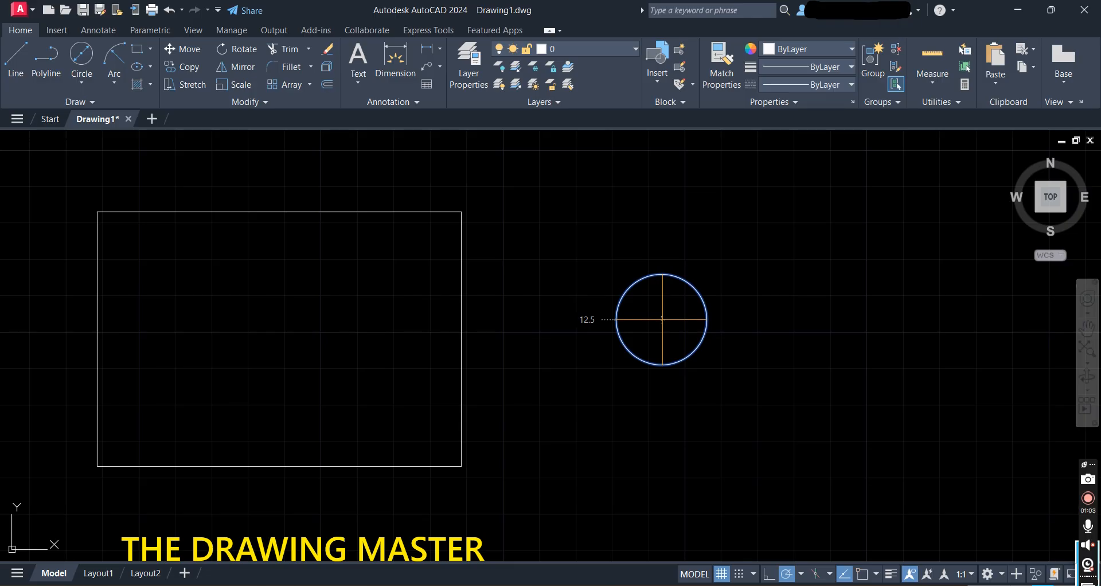
key("Escape")
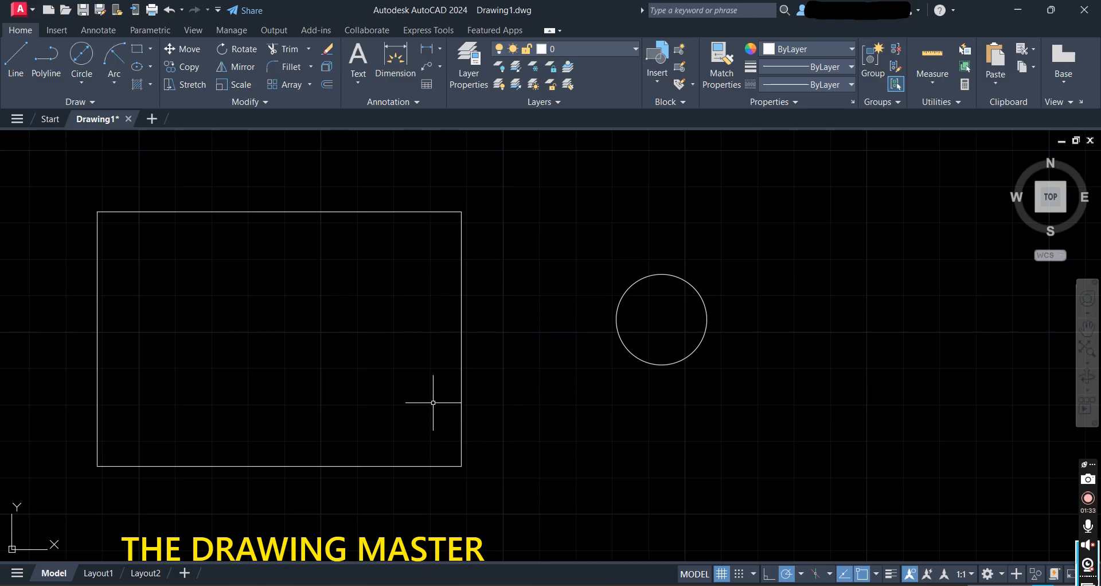
Copy the separate circle, using its centre as base point, onto all four corners of the rectangle
left_click(185, 67)
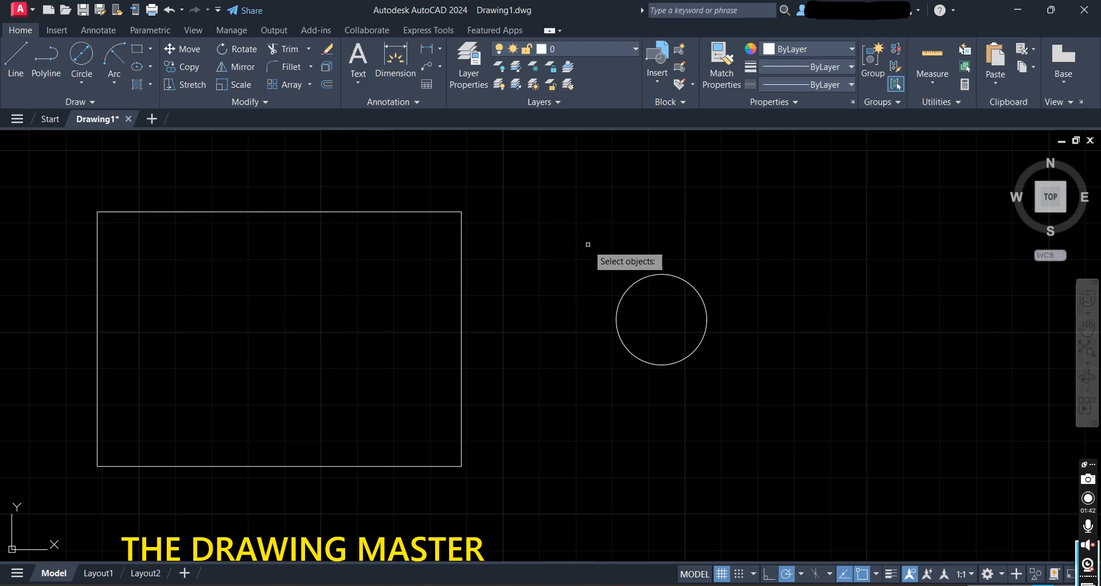
left_click(623, 295)
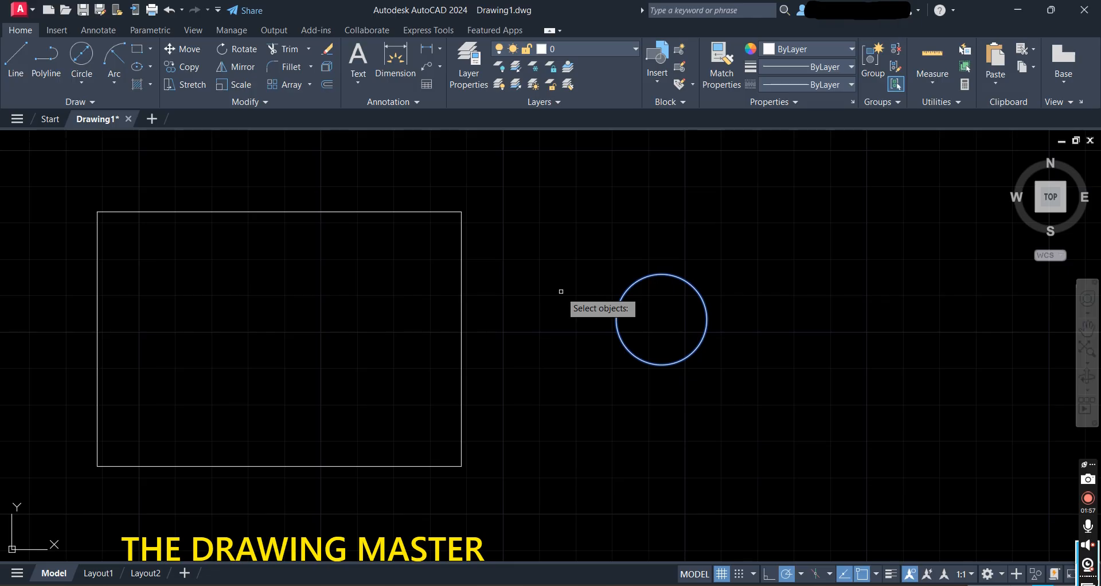
key("Return")
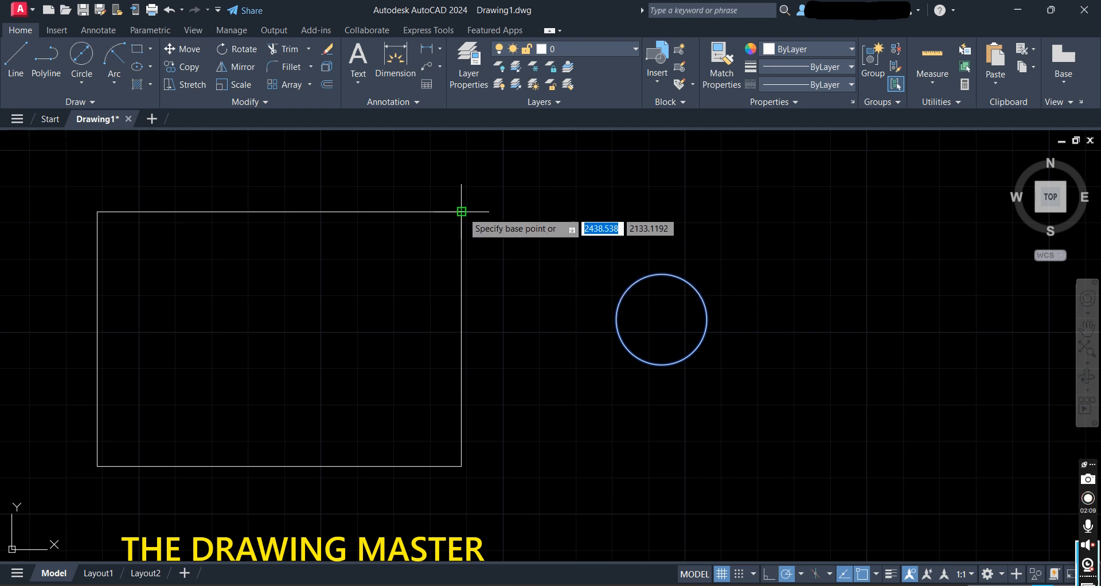
left_click(661, 319)
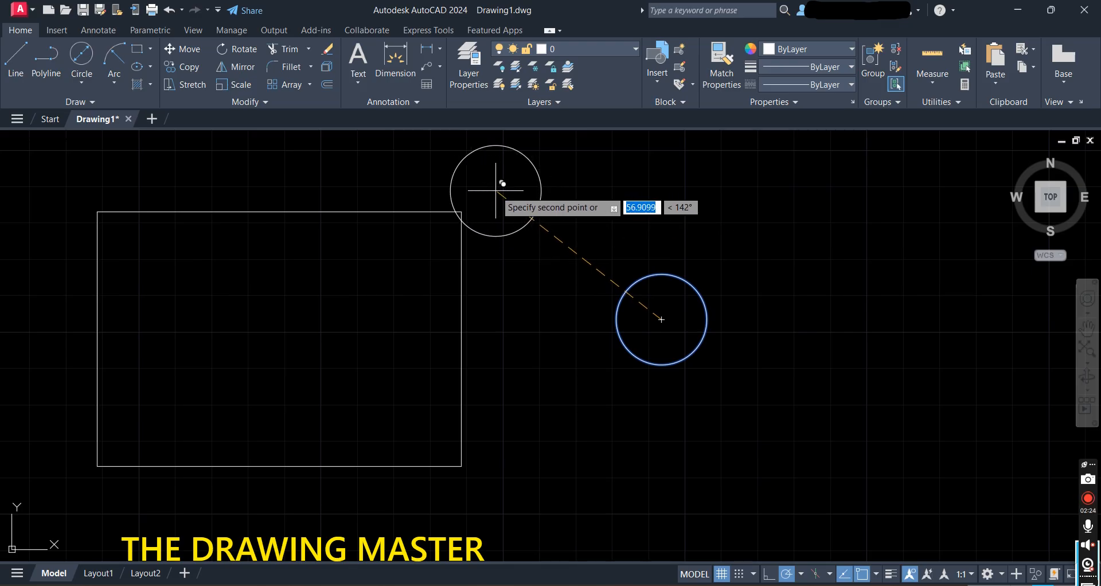
left_click(461, 212)
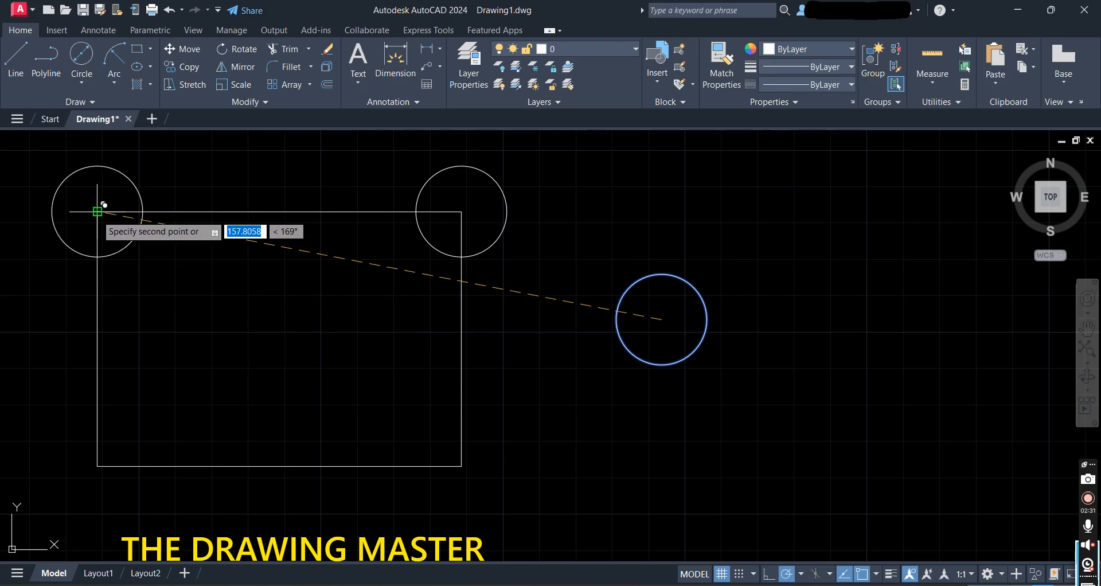
left_click(97, 212)
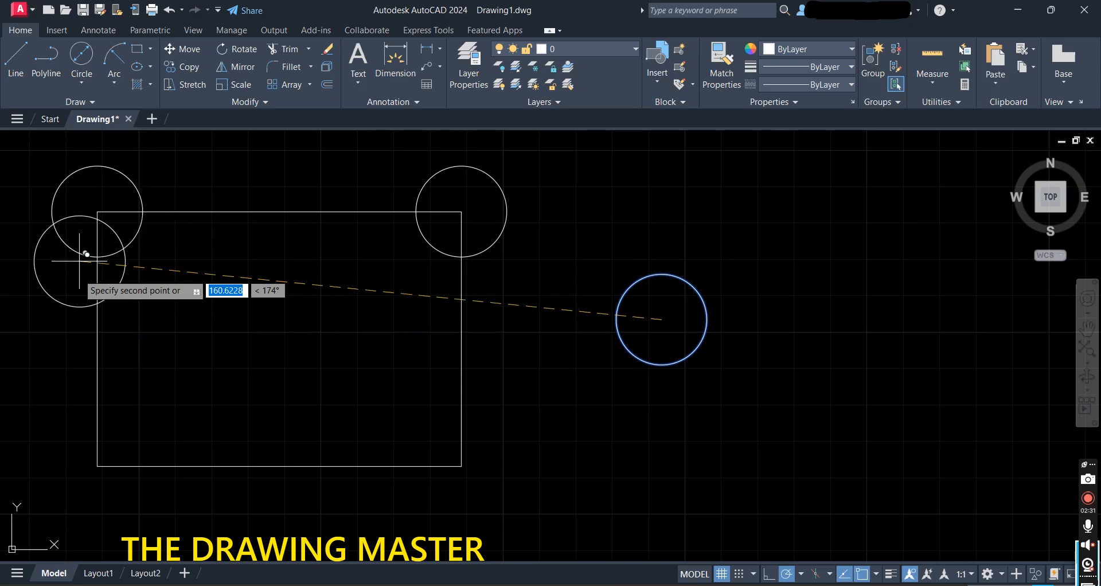
left_click(97, 465)
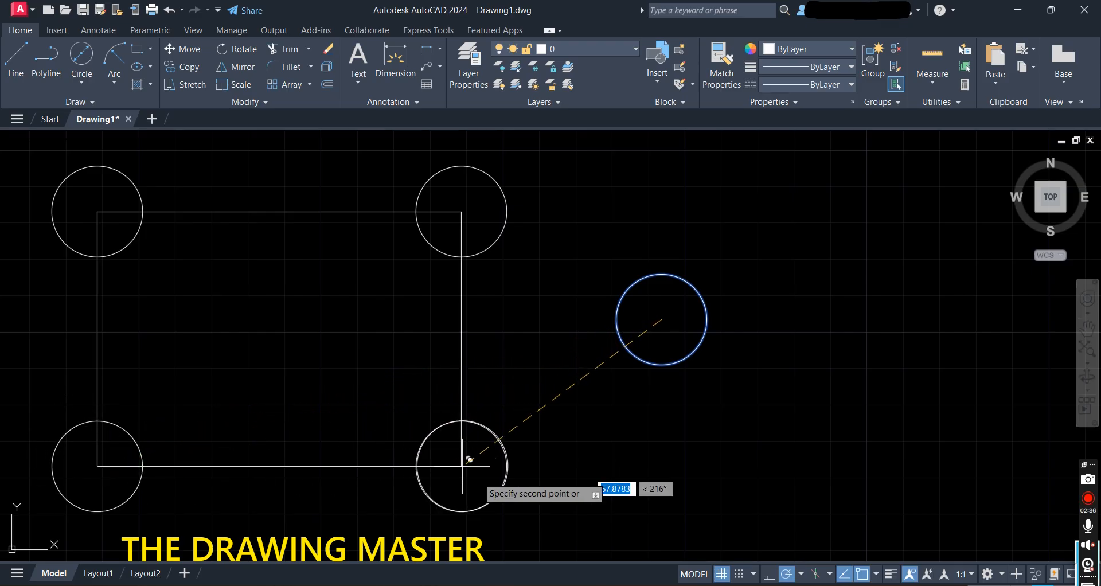
left_click(461, 466)
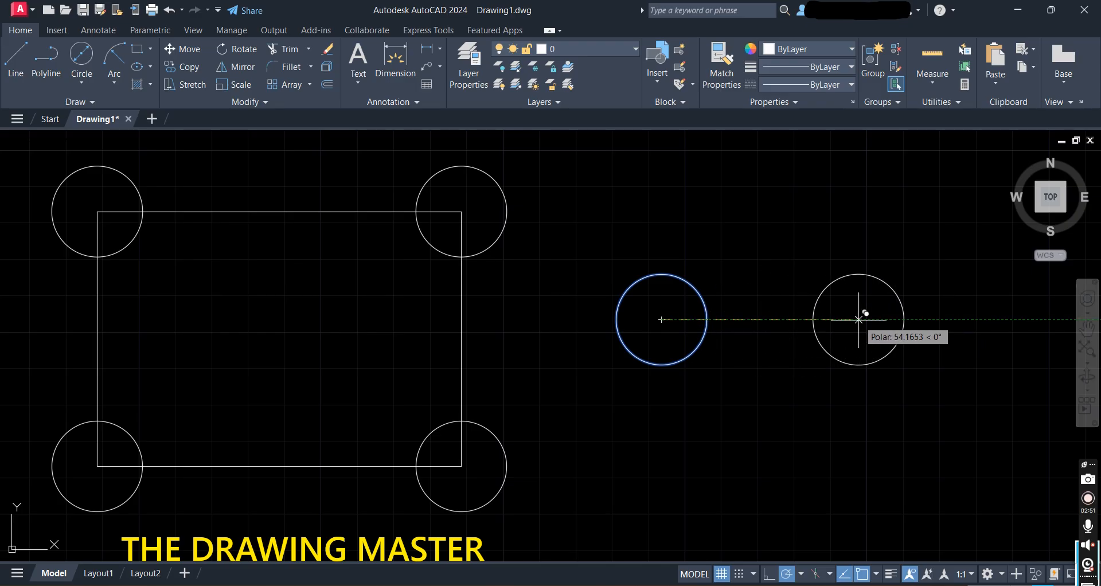
Place two more copies of the circle, 30 units to the right of and 40 units straight below the original
type("30")
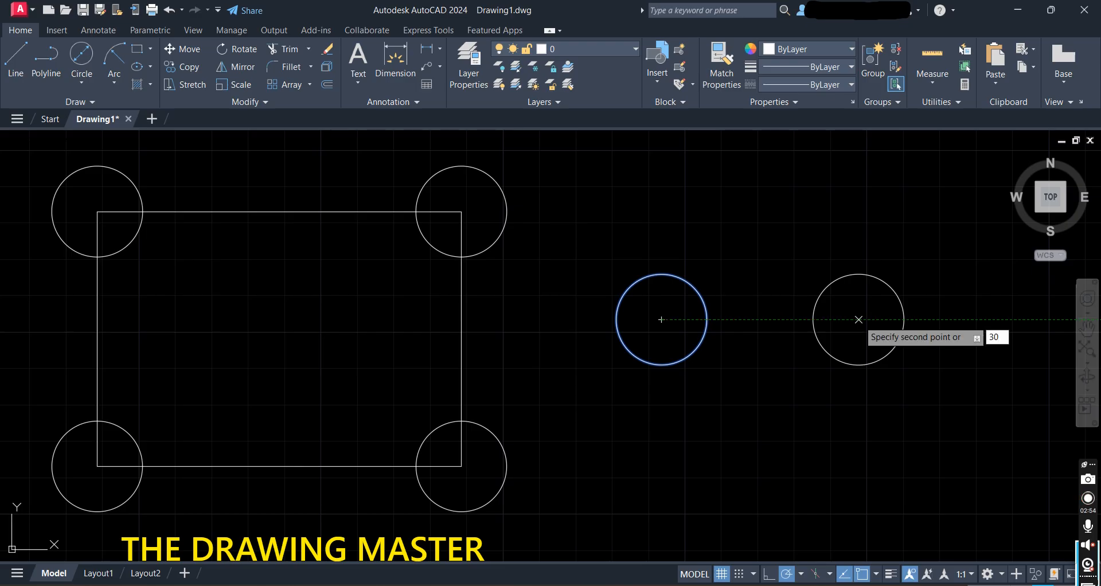
key("Return")
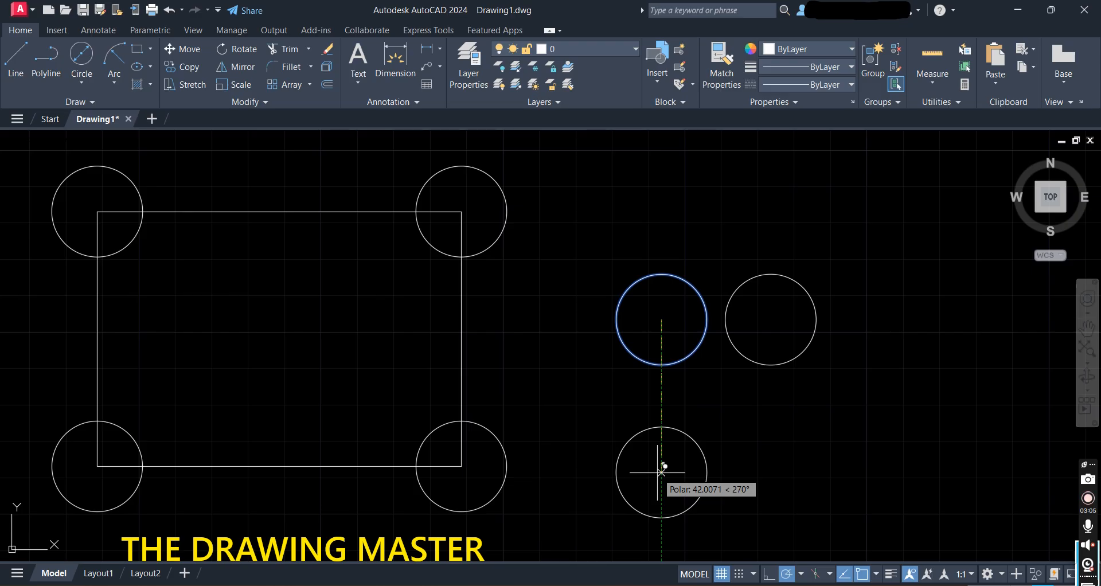
type("40")
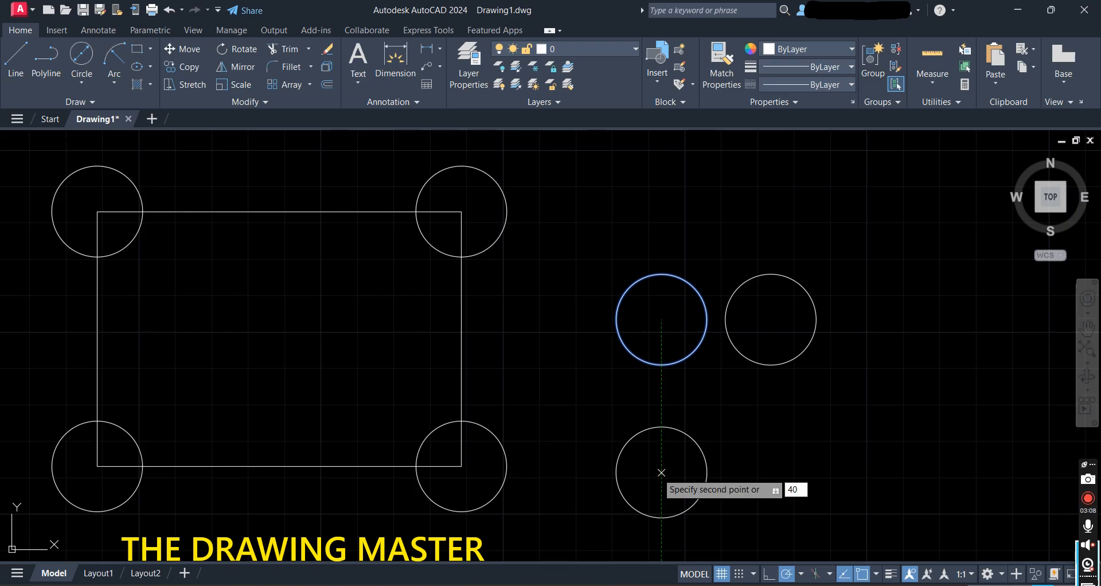
key("Return")
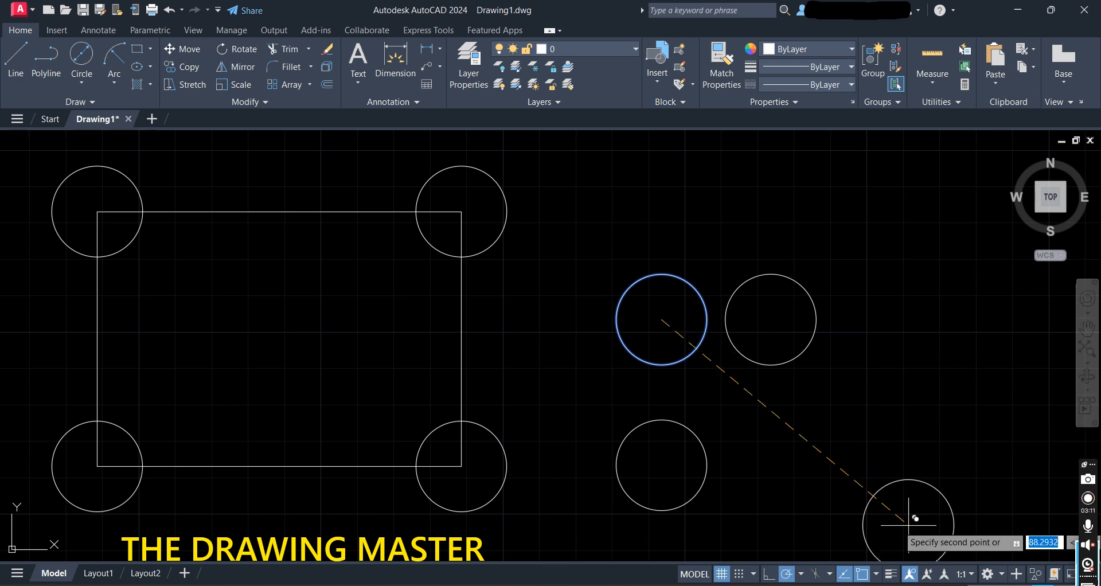
key("Return")
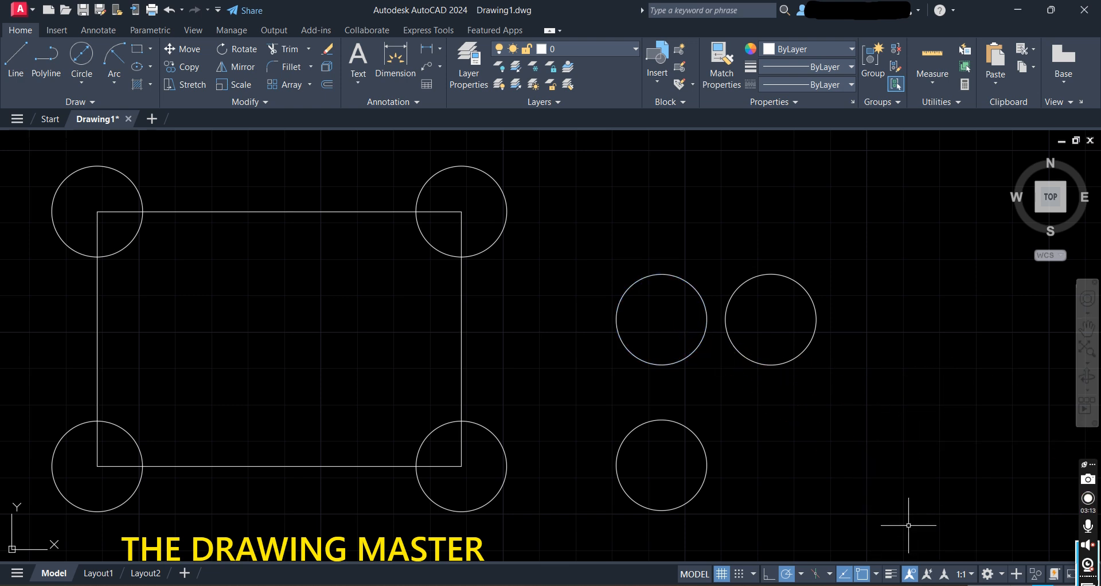
Delete the two circle copies to the right of and below the original circle
left_click(799, 284)
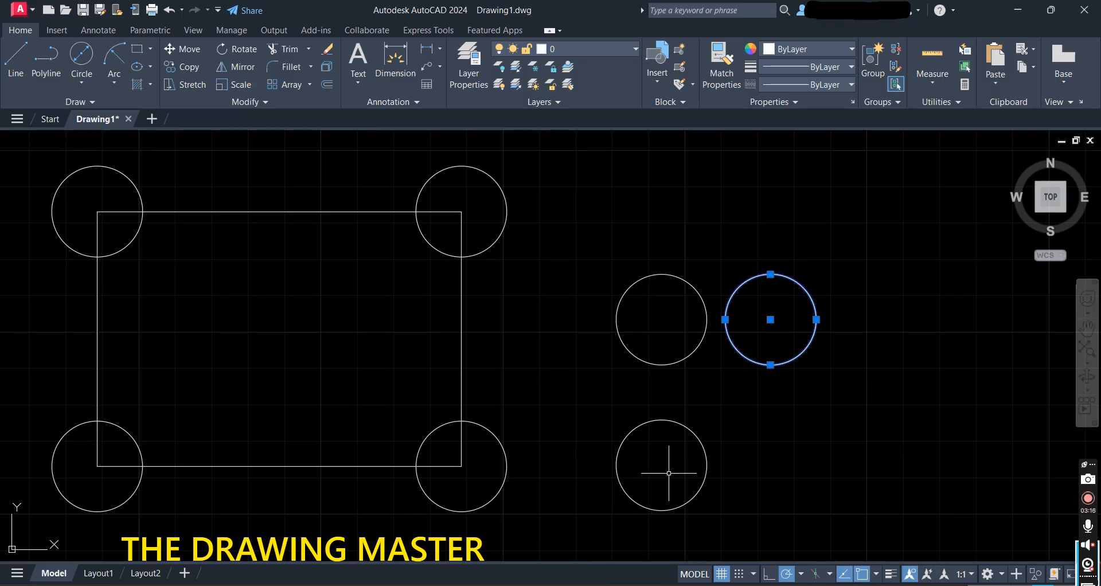
left_click(684, 425)
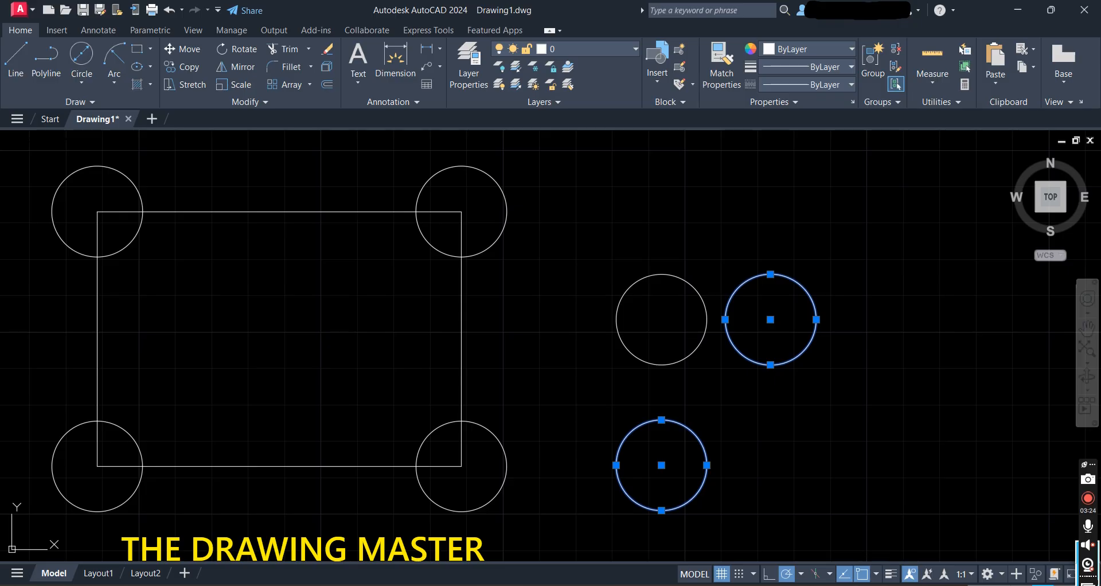
key("Delete")
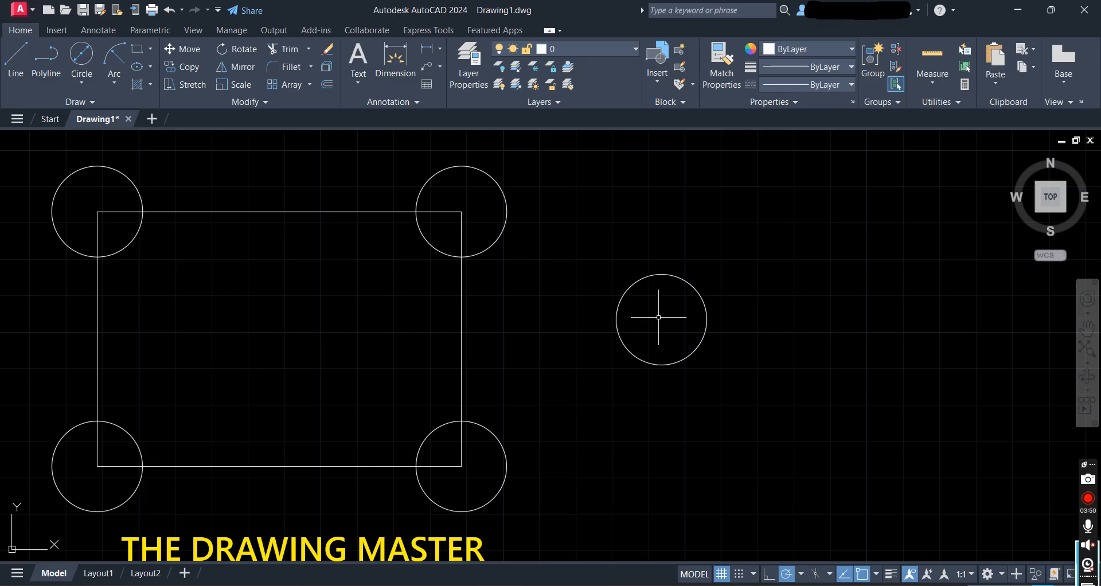
Move the separate circle by its centre to the middle of the rectangle, aligned with the side midpoints
left_click(186, 54)
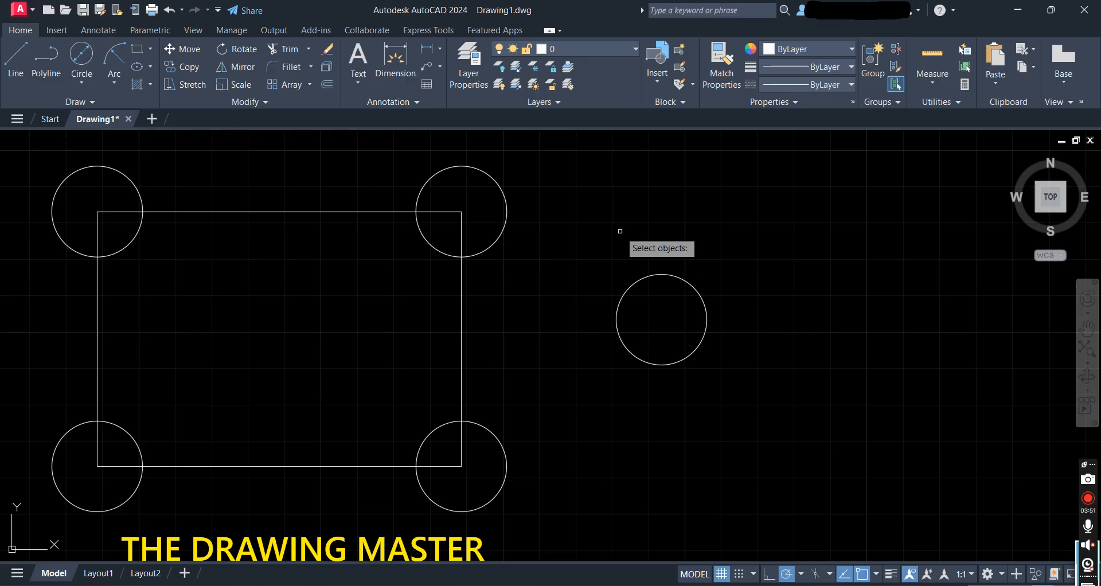
left_click(622, 295)
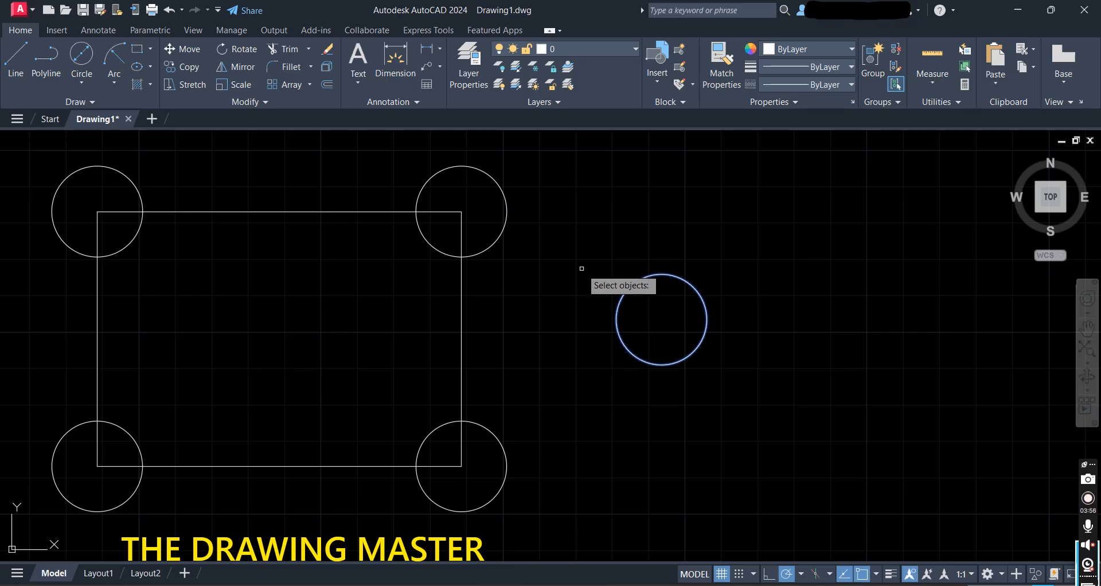
key("Return")
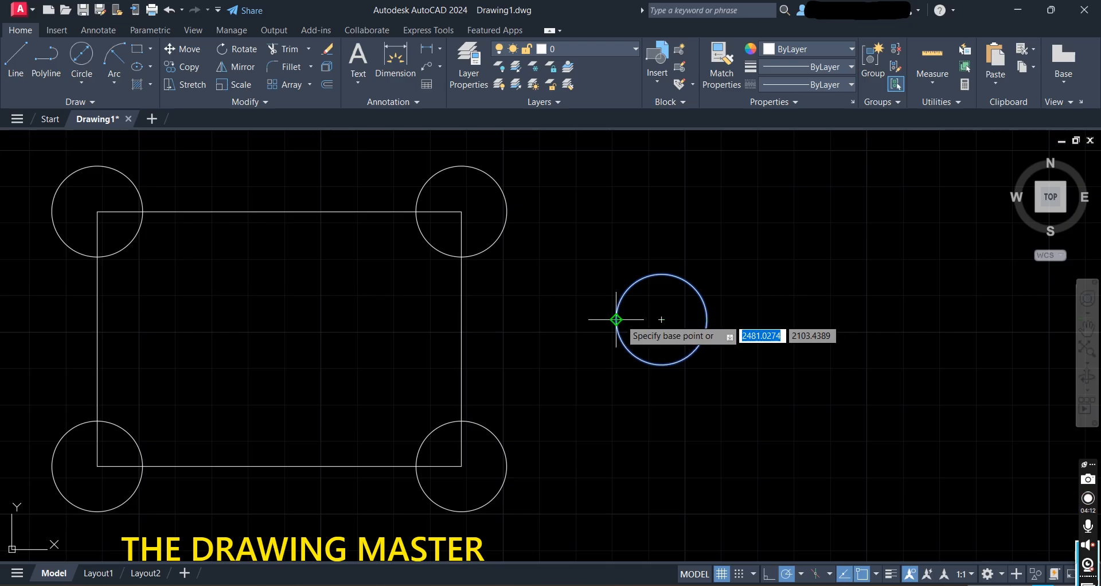
left_click(661, 319)
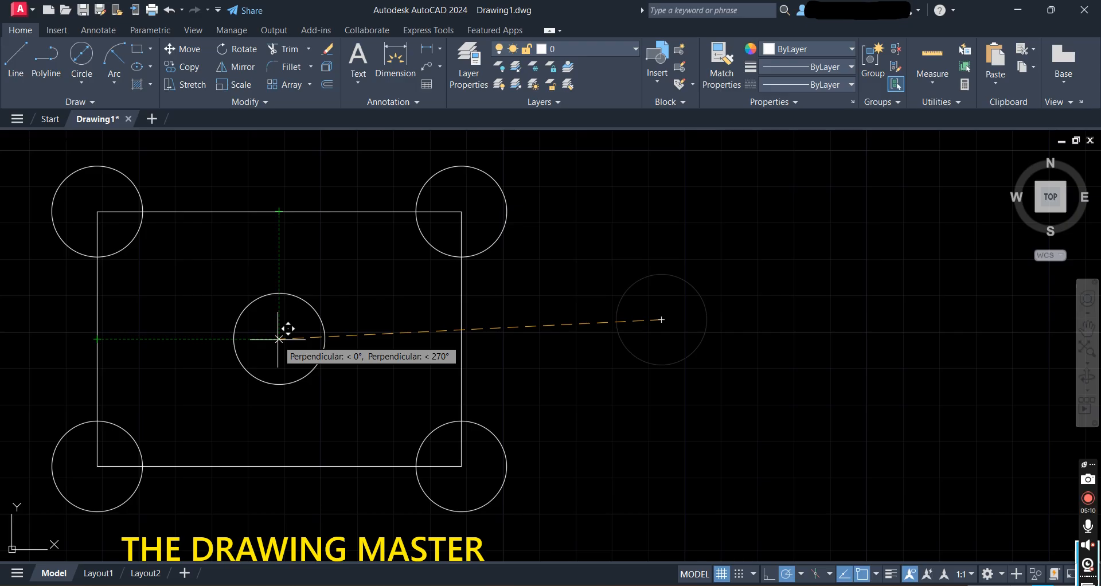
left_click(279, 338)
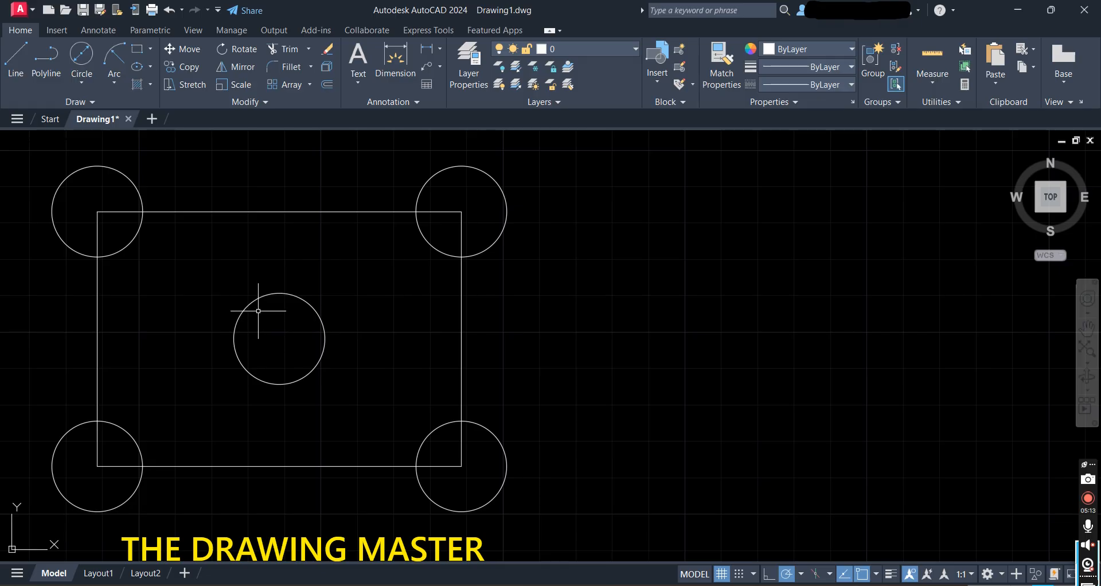
Try to rotate the rectangle and its five circles counterclockwise about the rectangle's lower-right corner, and undo the rotation
scroll(257, 309, "down", 2)
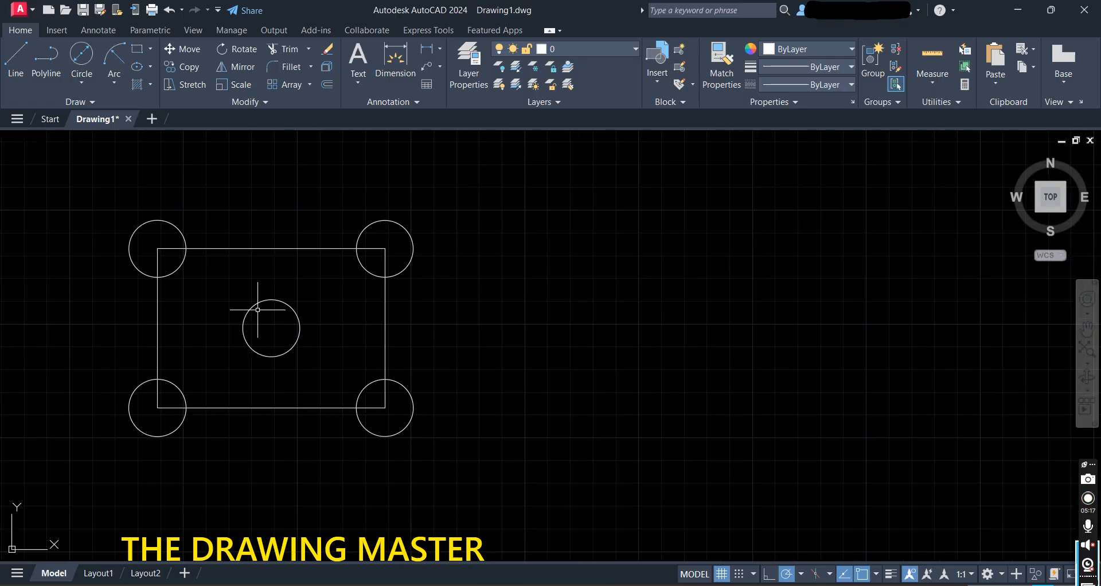
middle_click_drag(238, 301, 318, 315)
scroll(318, 314, "up", 2)
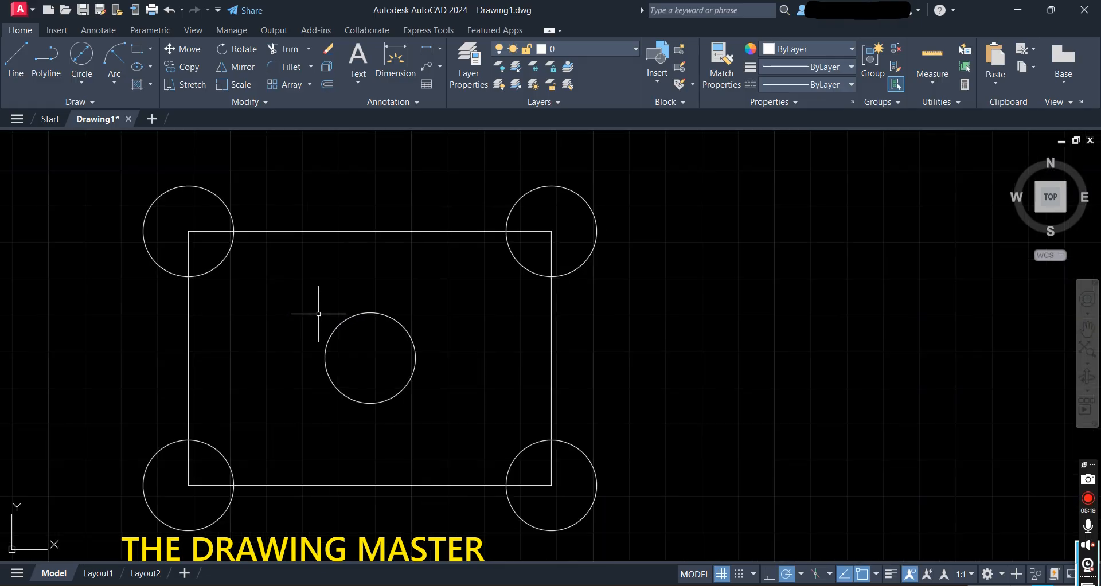
scroll(318, 313, "down", 1)
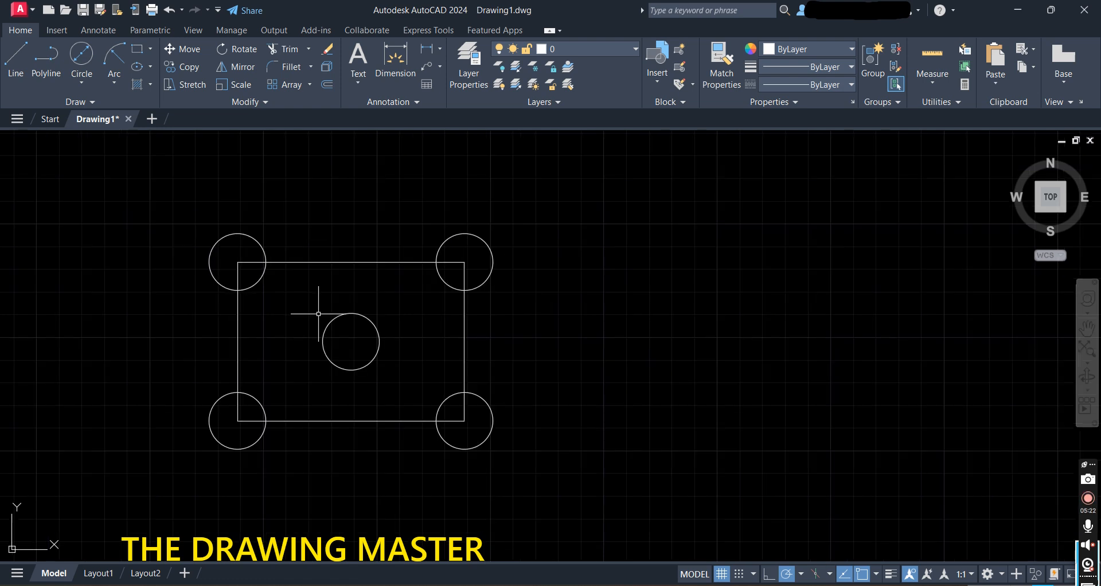
scroll(318, 313, "up", 2)
scroll(318, 313, "down", 2)
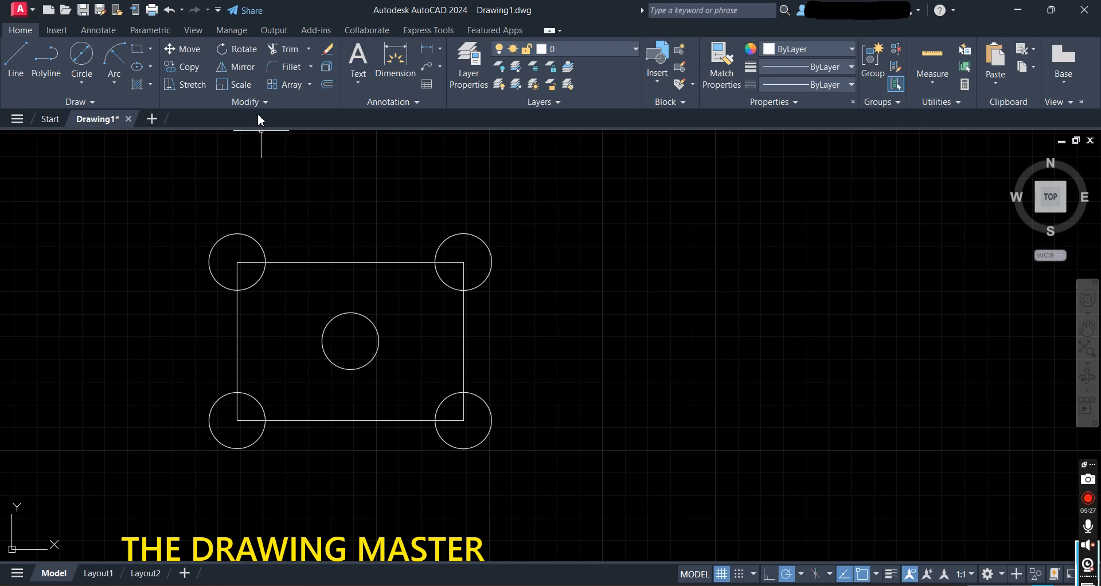
left_click(234, 51)
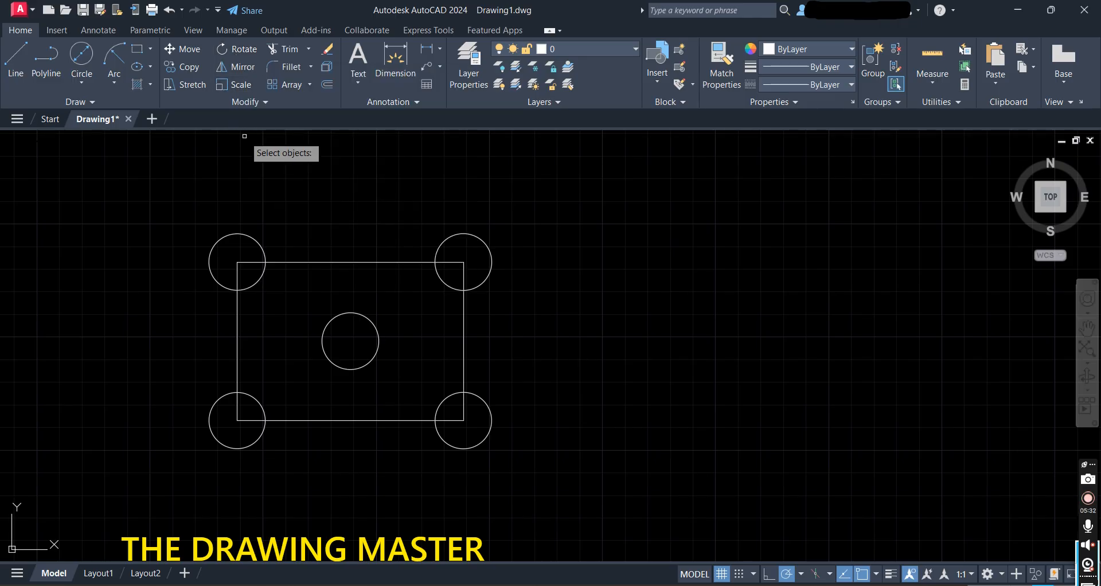
left_click(169, 213)
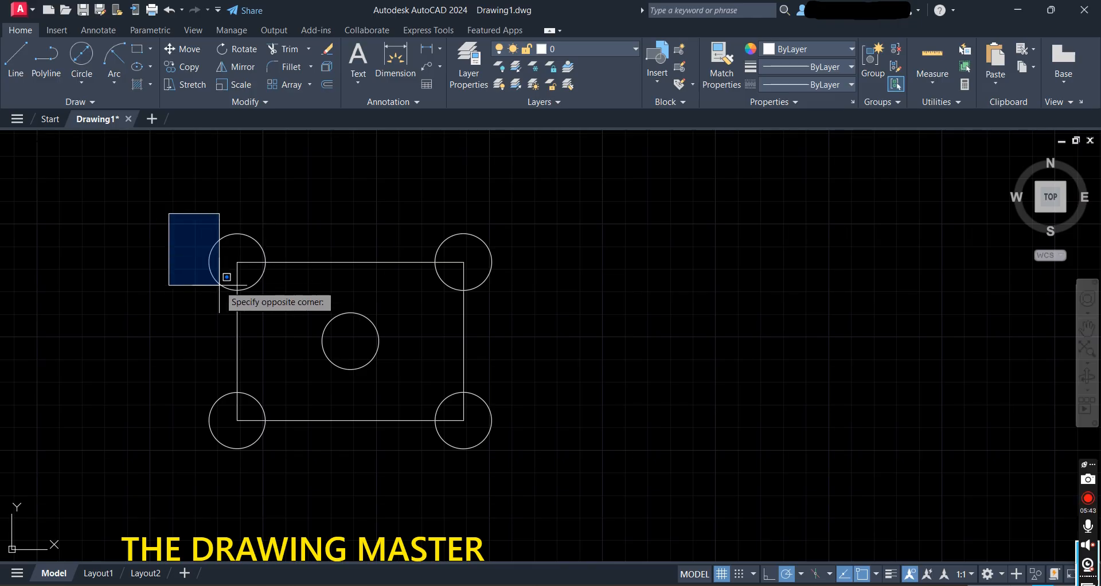
left_click(523, 462)
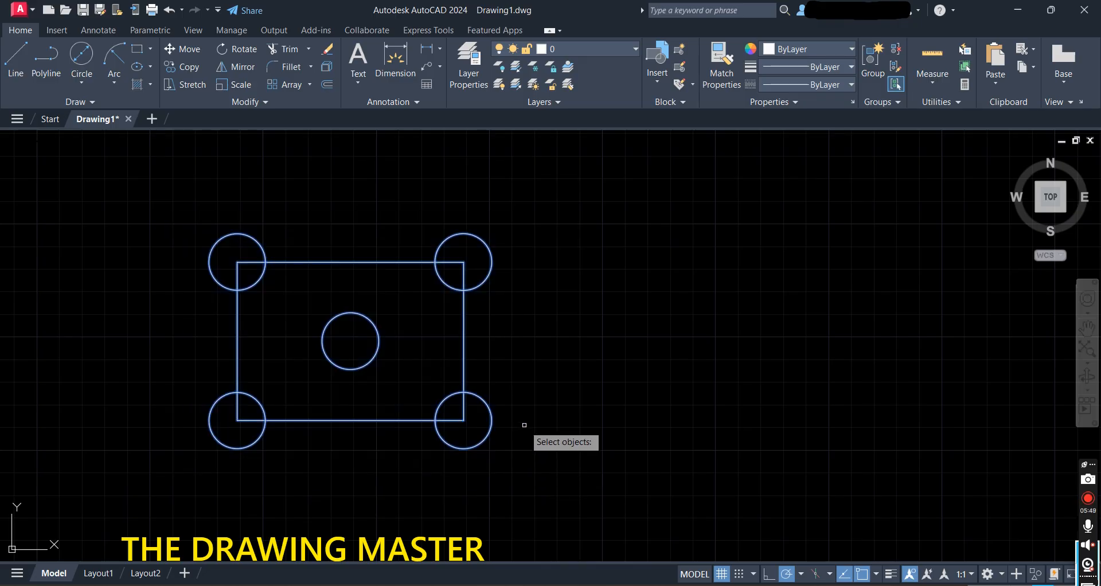
key("Return")
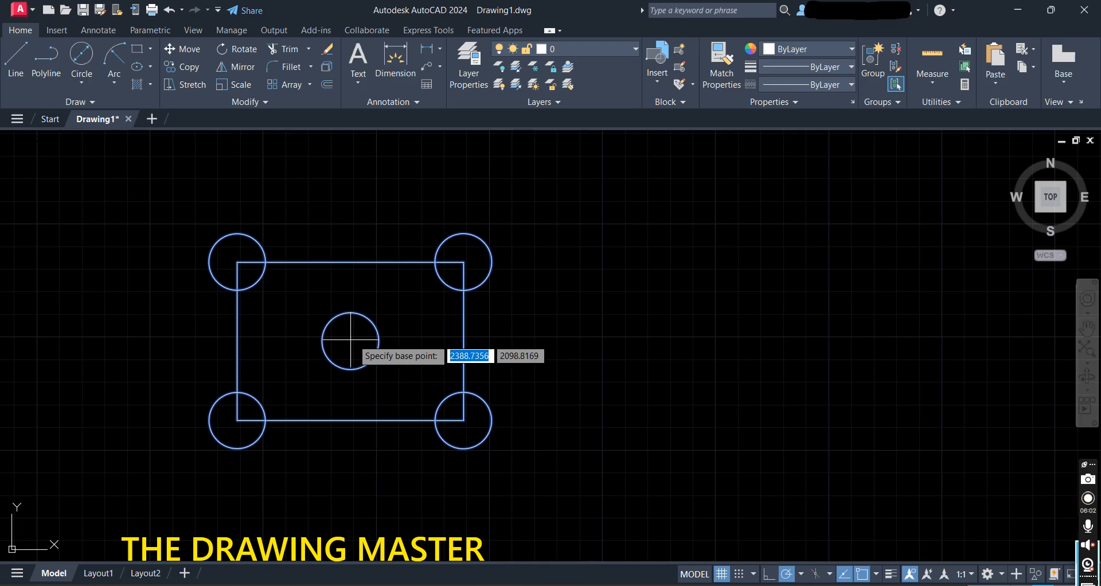
left_click(463, 420)
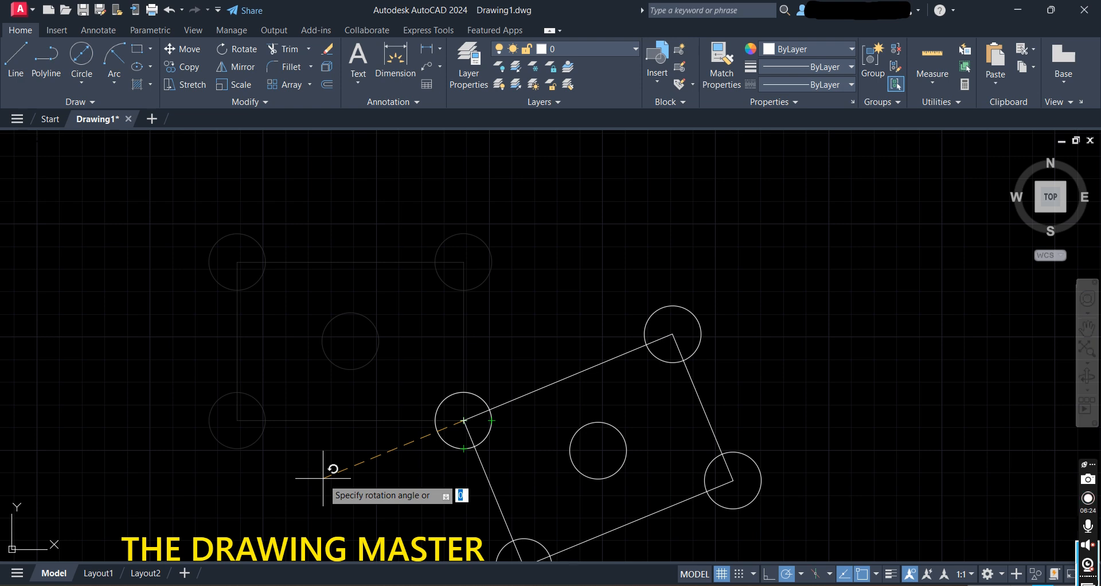
key("Return")
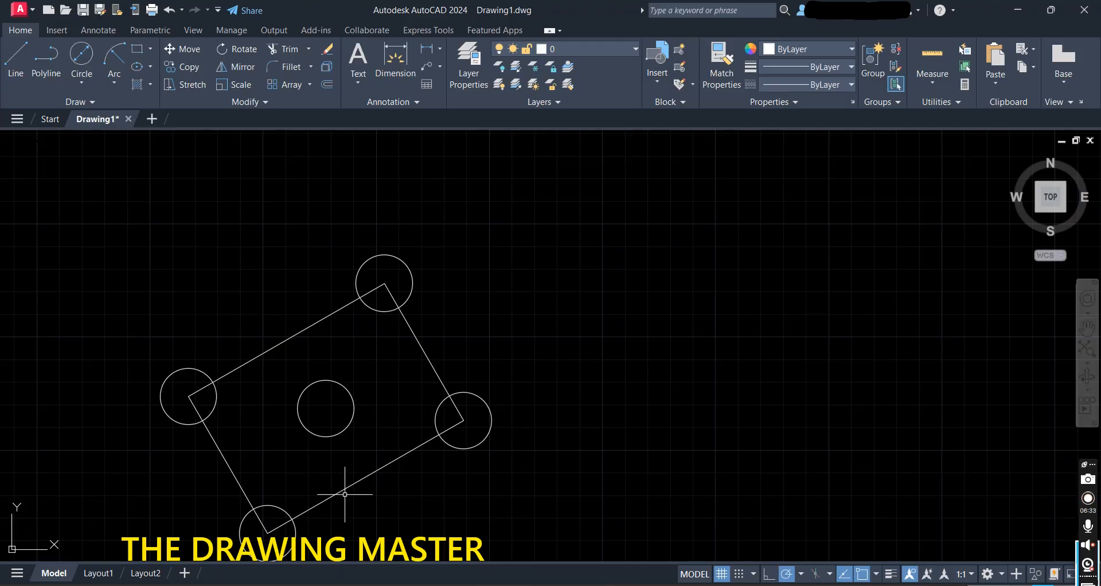
key("ctrl+z")
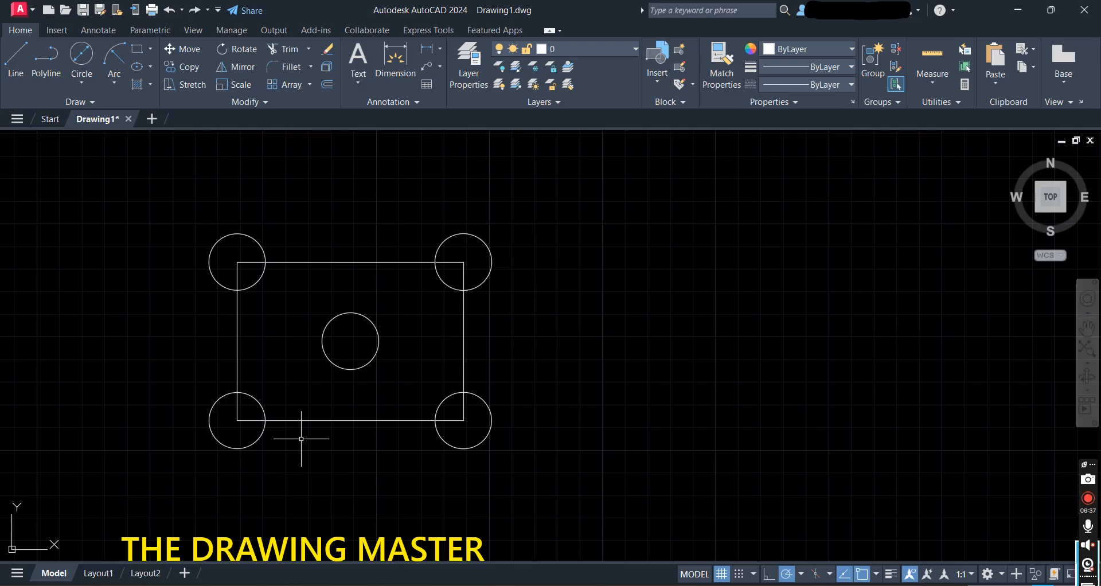
Delete the four circles at the rectangle's corners, keeping the circle in the middle
left_click(258, 241)
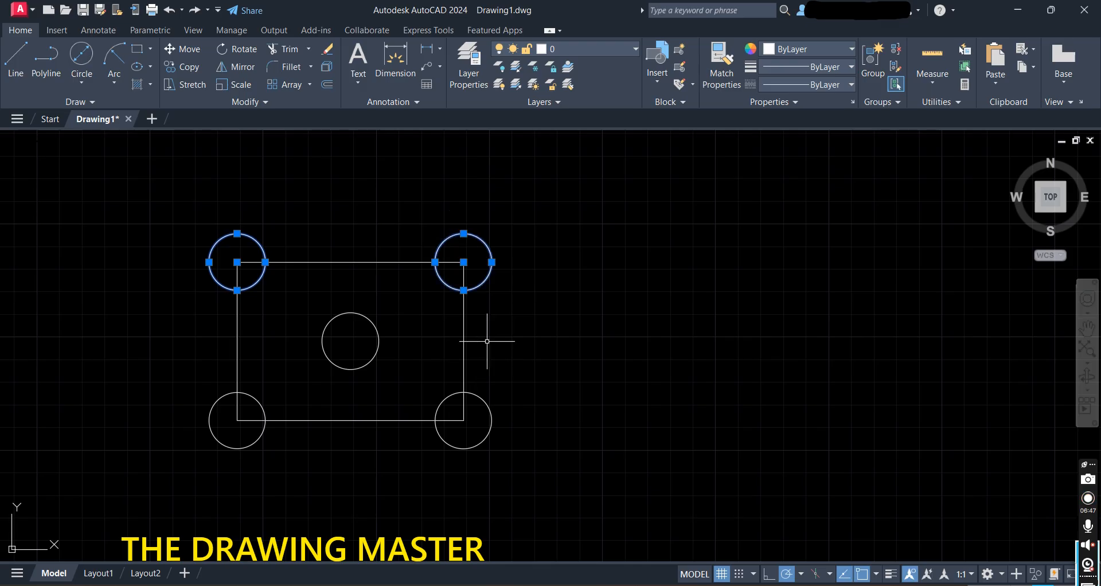
left_click(482, 399)
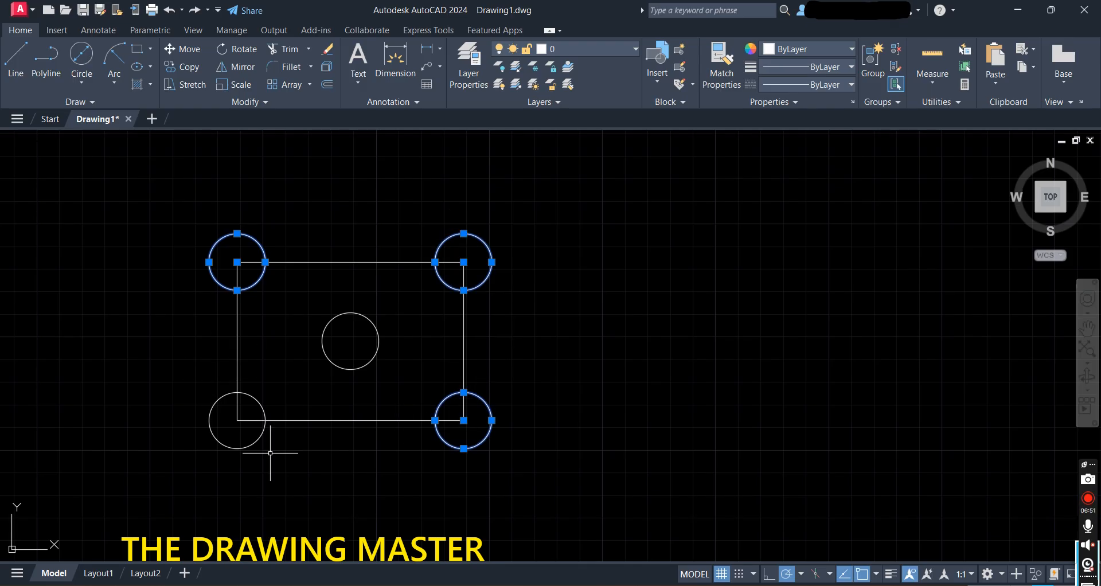
left_click(225, 394)
key("Delete")
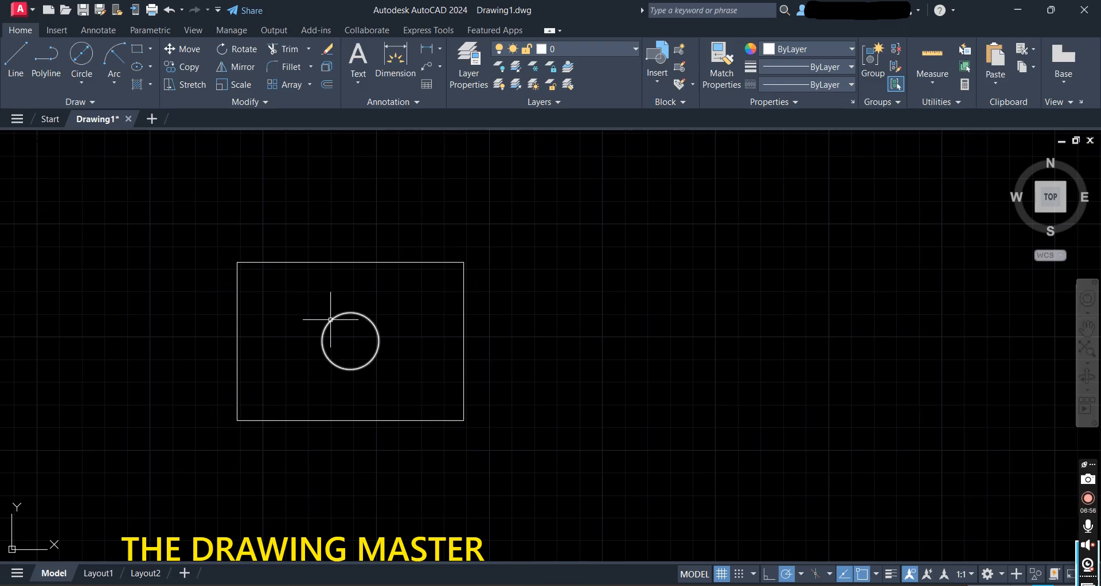
Shorten the rectangle's top line by 20 units at its left end
scroll(249, 301, "up", 2)
middle_click_drag(256, 301, 314, 296)
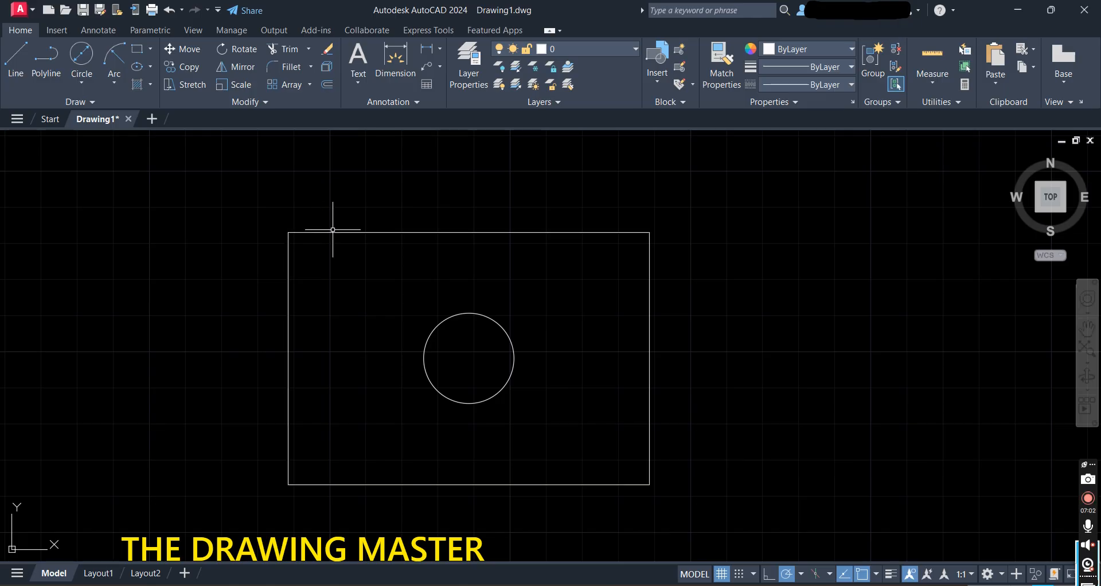
left_click(297, 232)
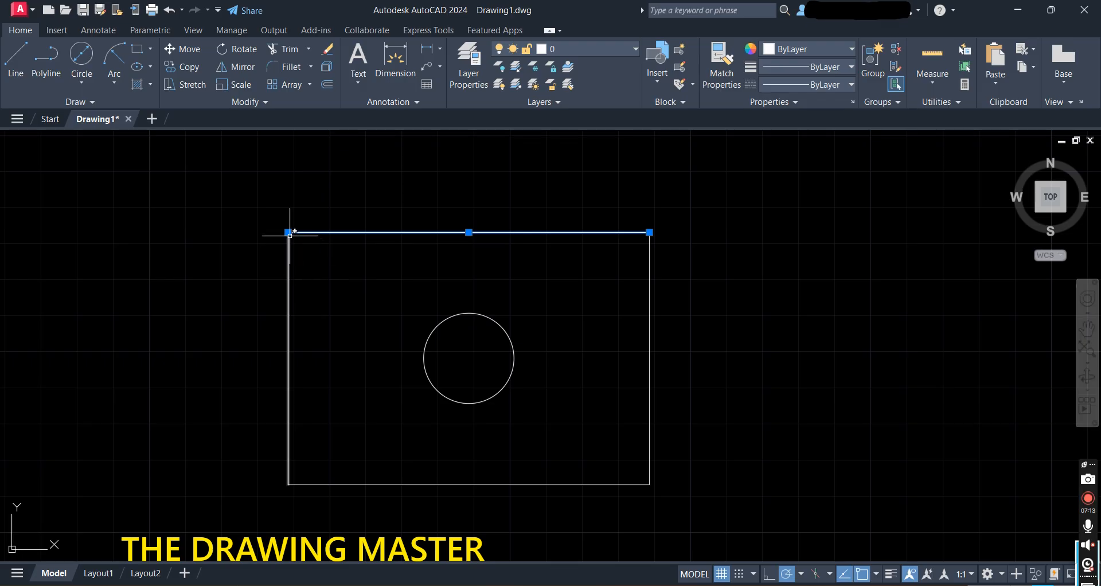
left_click(288, 232)
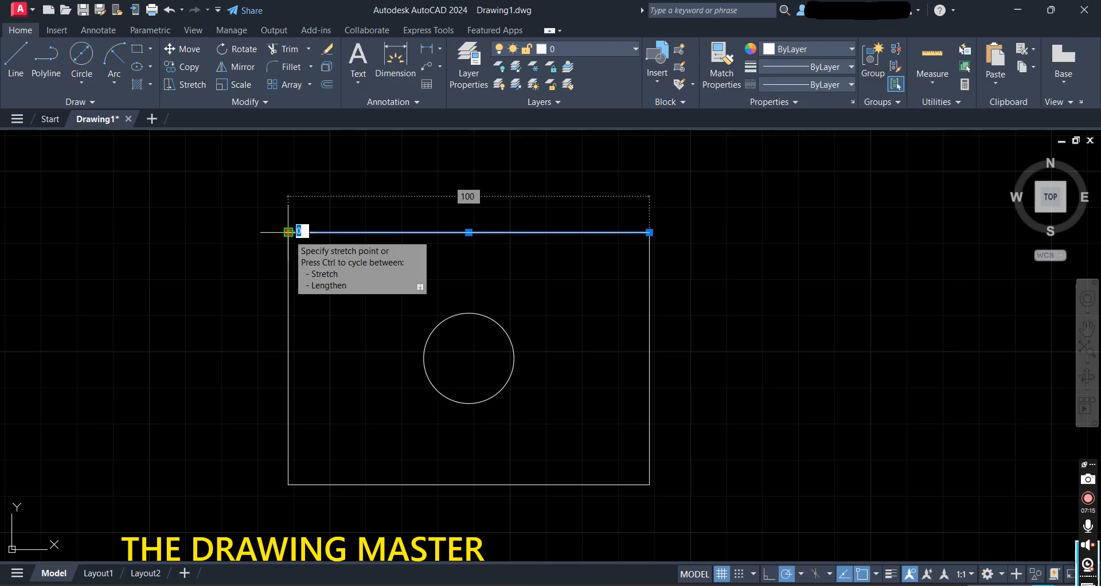
type("-20")
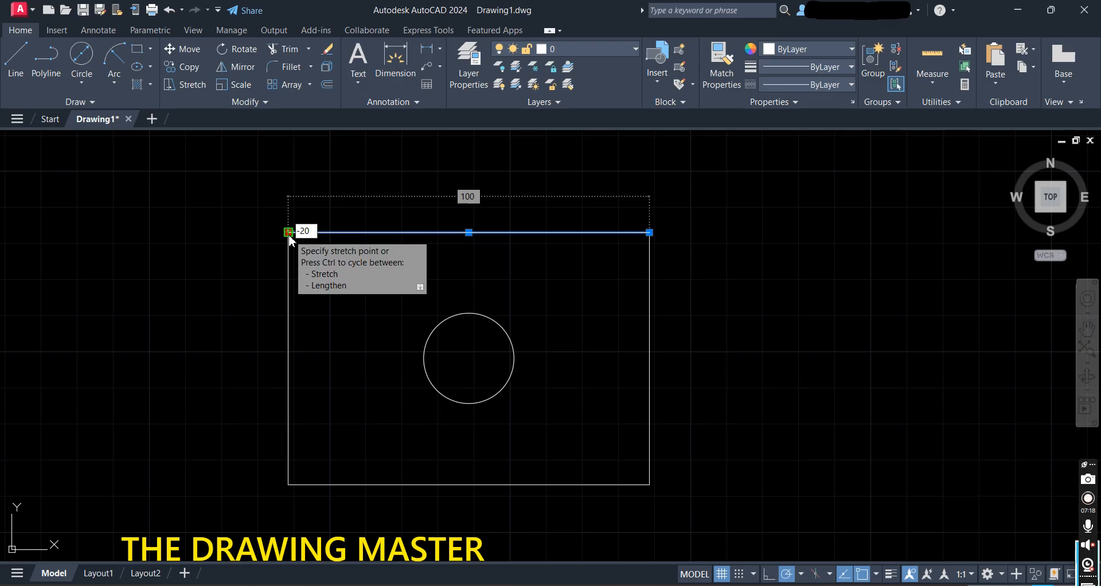
key("Return")
Shorten the rectangle's left line by 20 units at its upper end and clear the selection
left_click(287, 258)
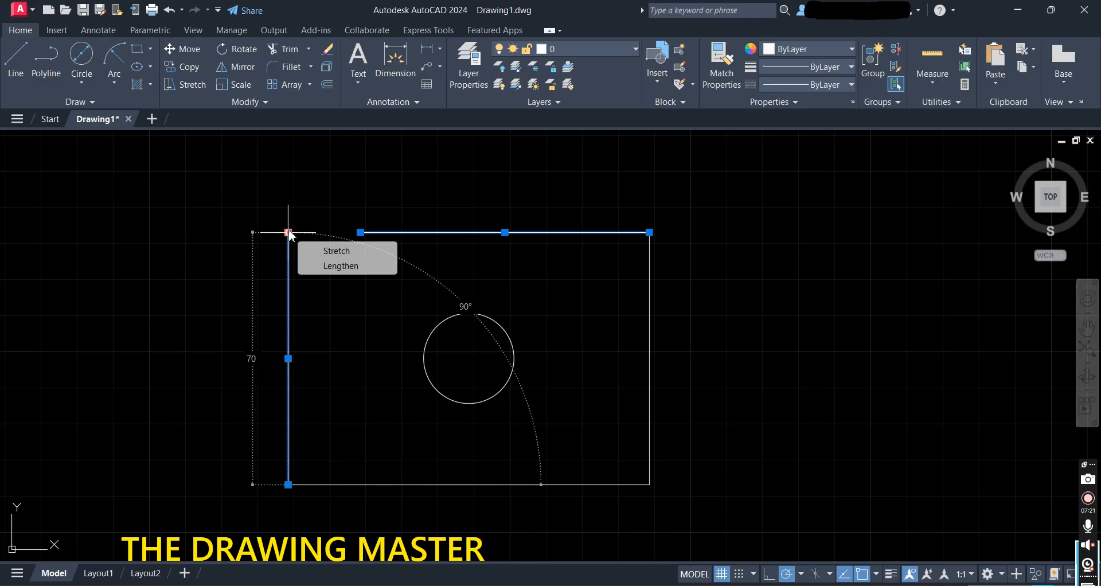
left_click(288, 232)
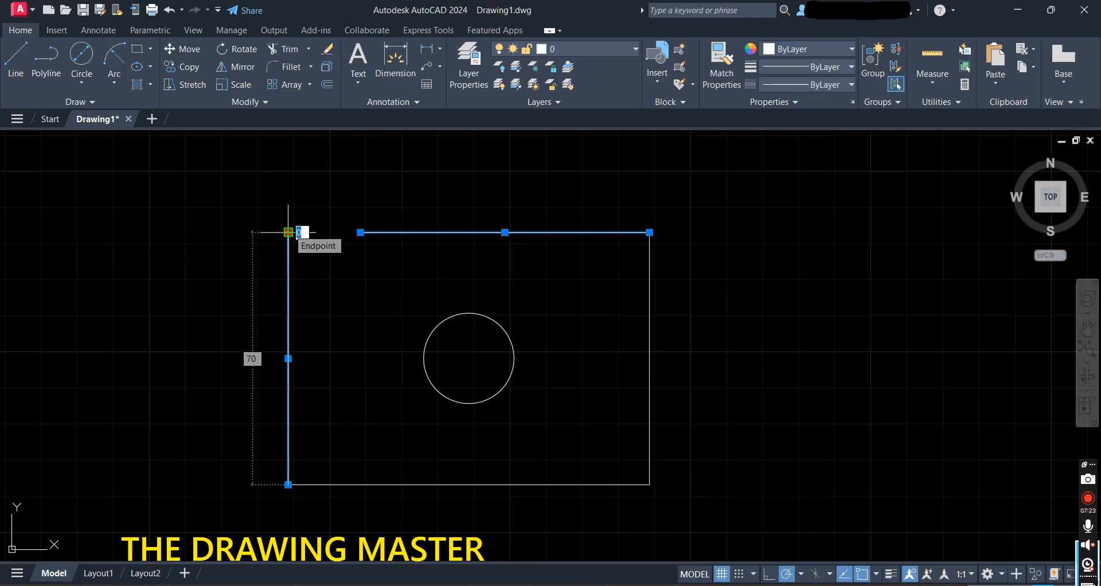
type("-20")
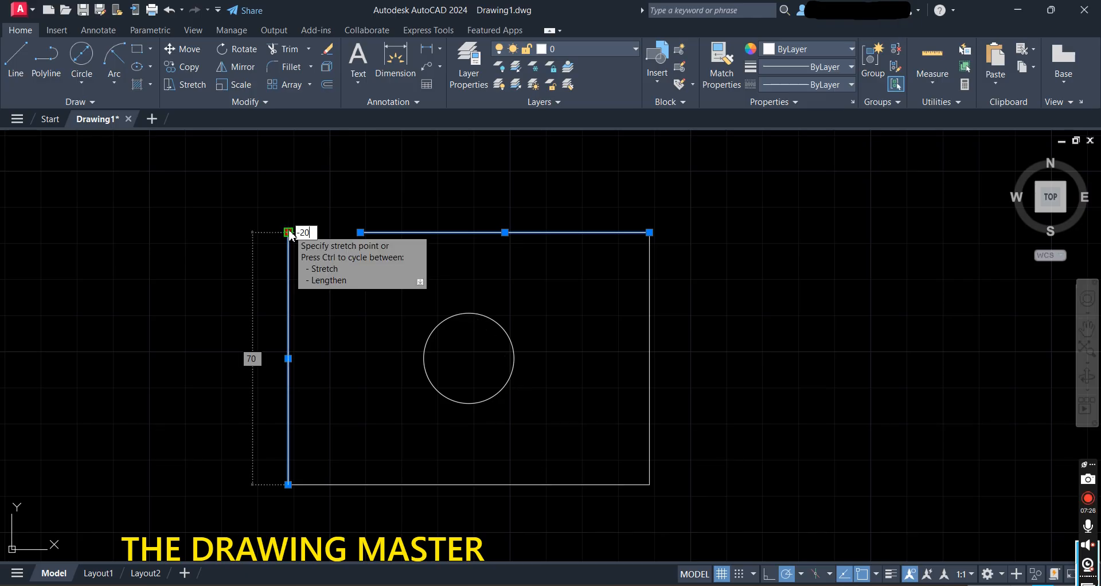
key("Return")
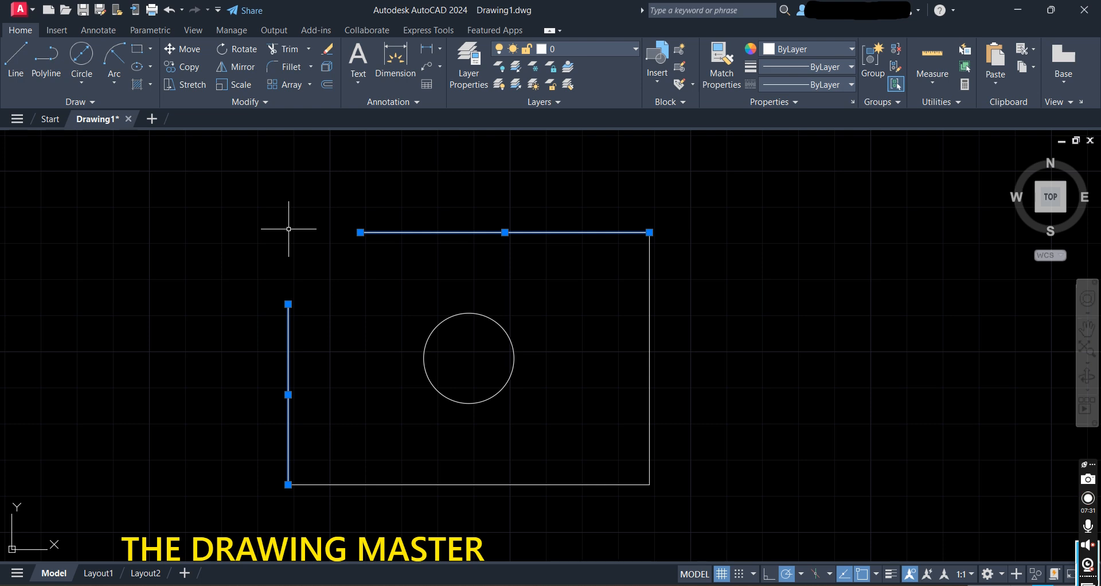
key("Escape")
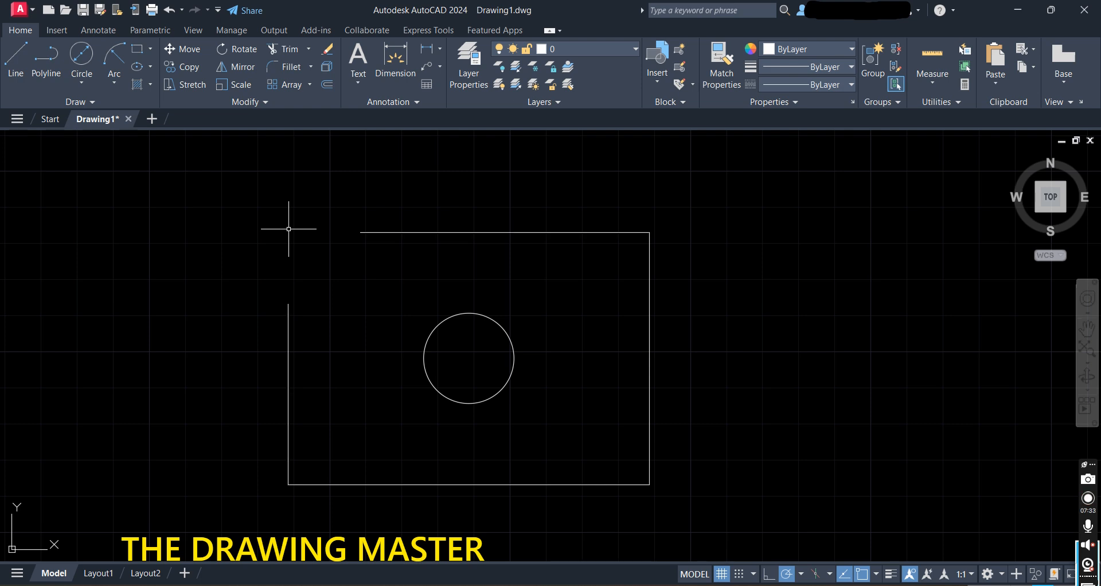
Draw a Start, End, Radius arc across the open upper-left corner, from the top line's end to the left line's end
left_click(122, 84)
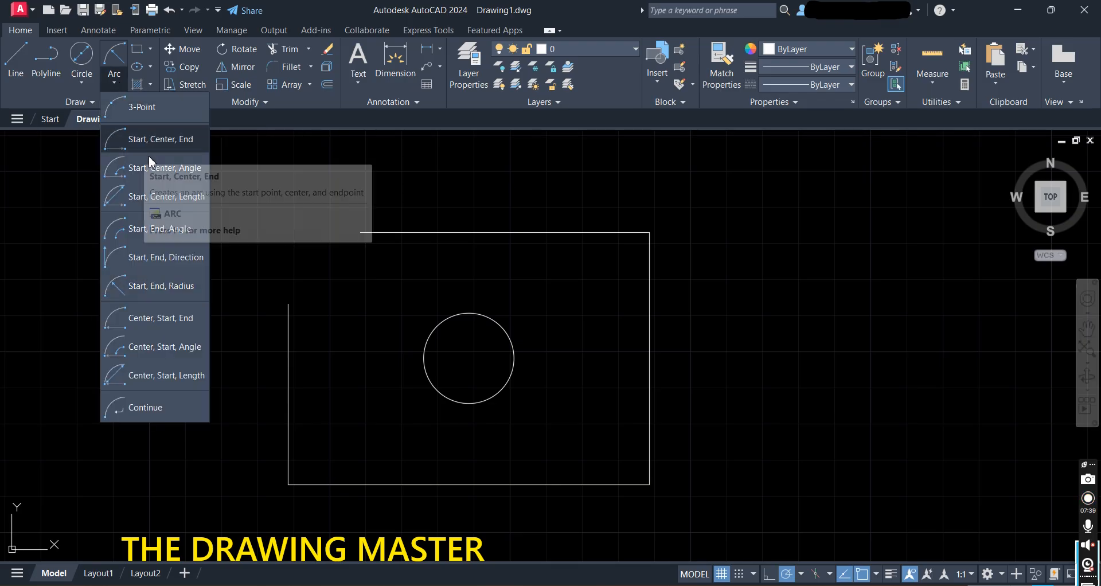
left_click(155, 285)
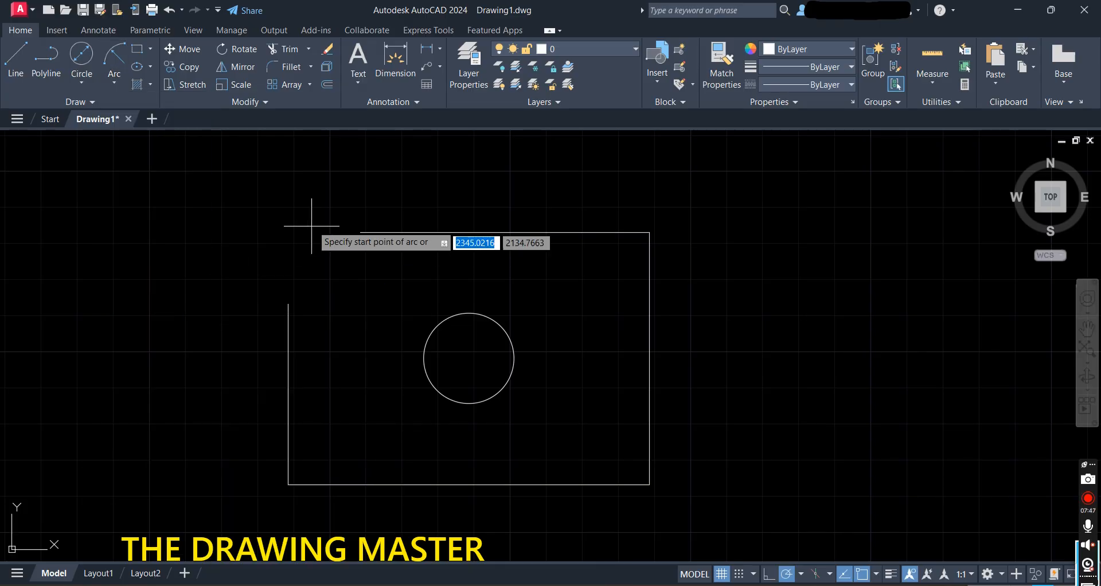
left_click(360, 232)
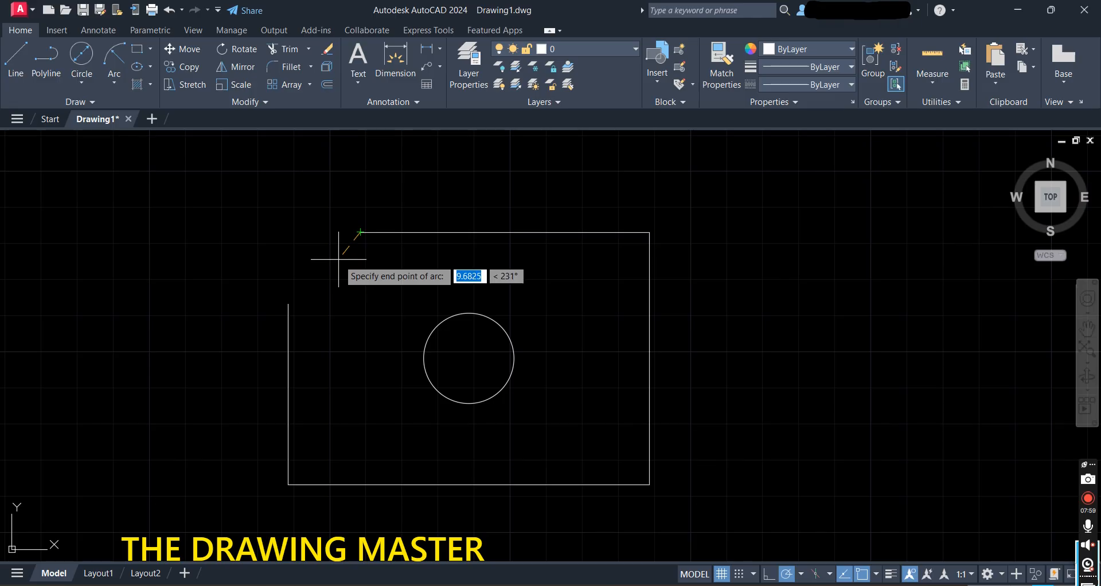
left_click(288, 304)
type("r")
key("Return")
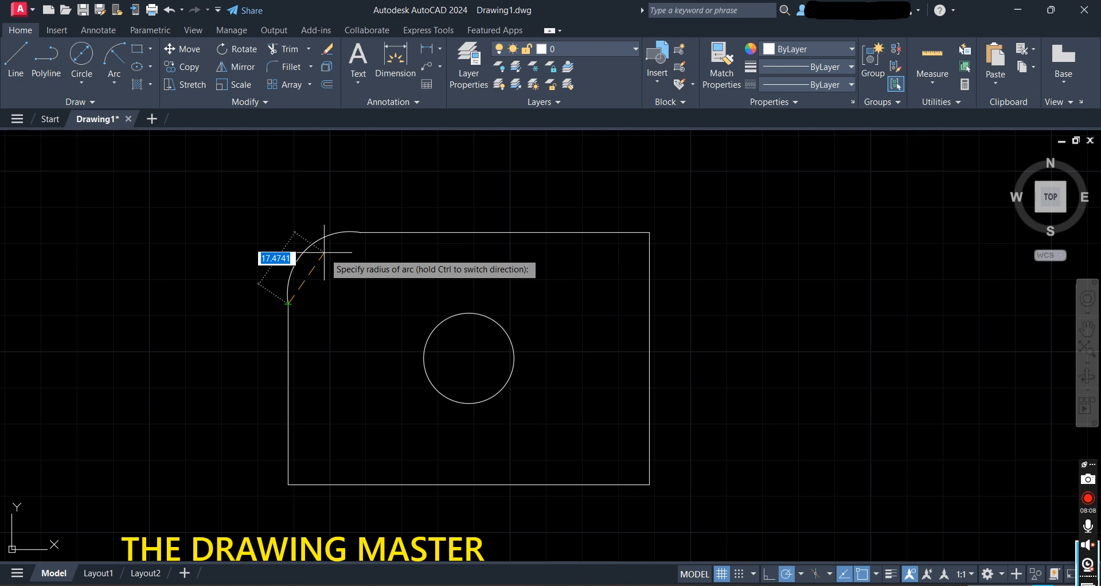
left_click(325, 253)
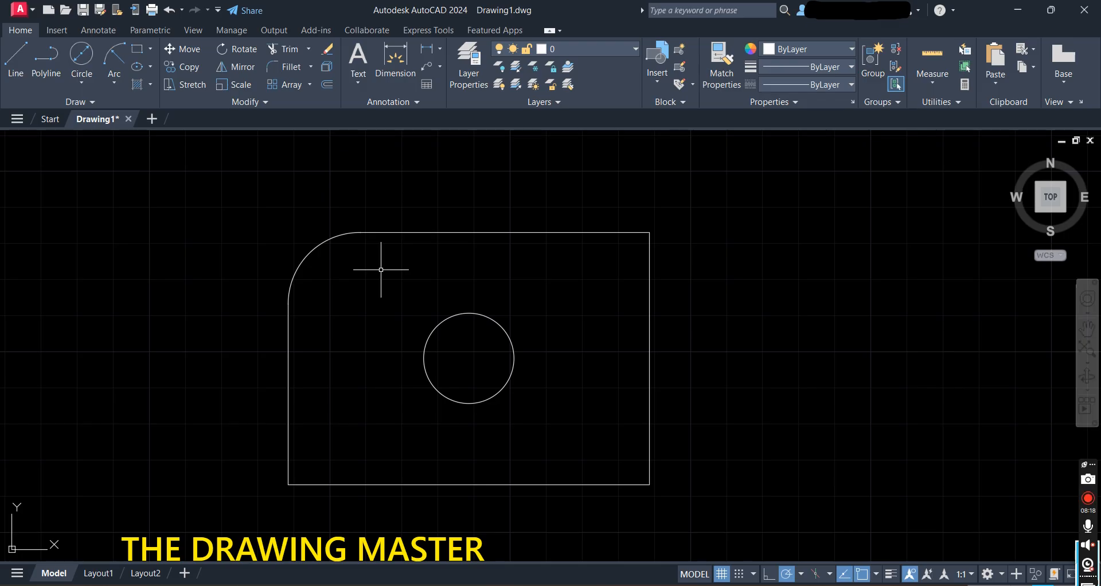
Undo the corner arc and the shortening of the top and left lines
key("ctrl+z")
key("ctrl+z")
key("ctrl+z")
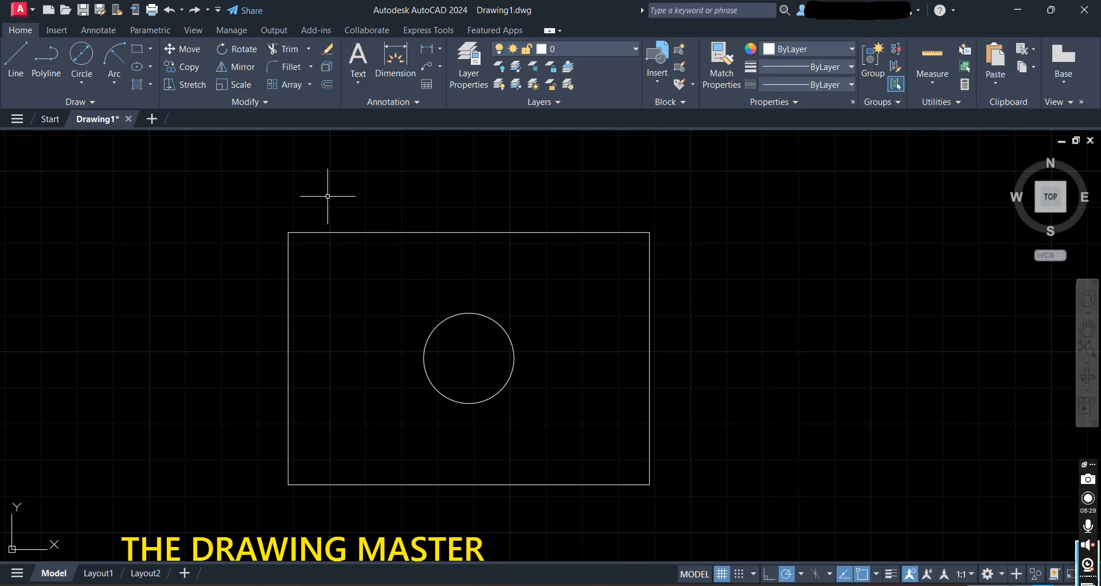
Try a Fillet with radius 20 on the rectangle's upper-left corner, and undo it
left_click(283, 68)
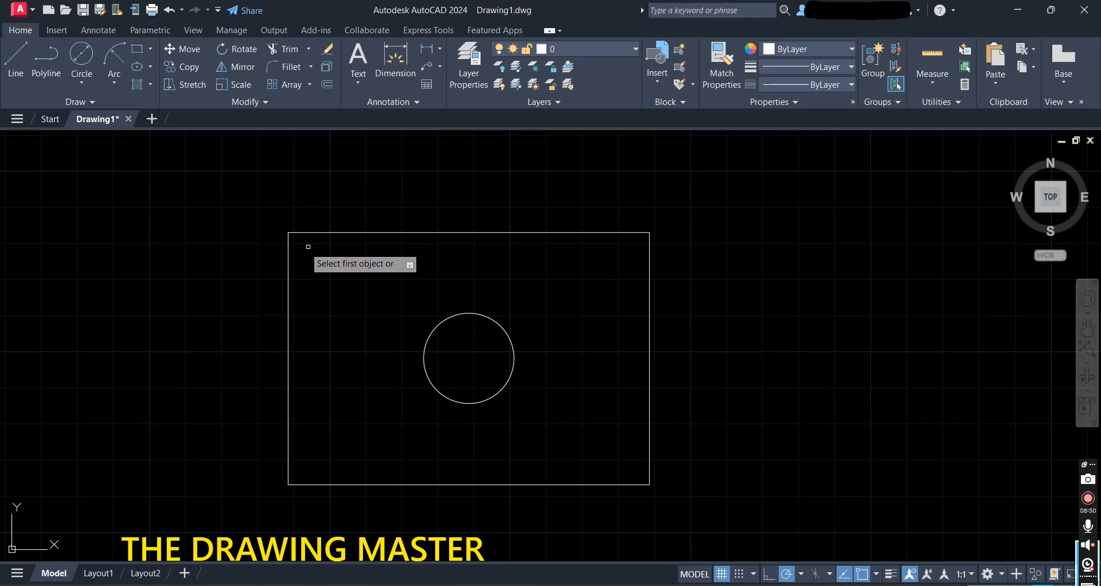
left_click(289, 257)
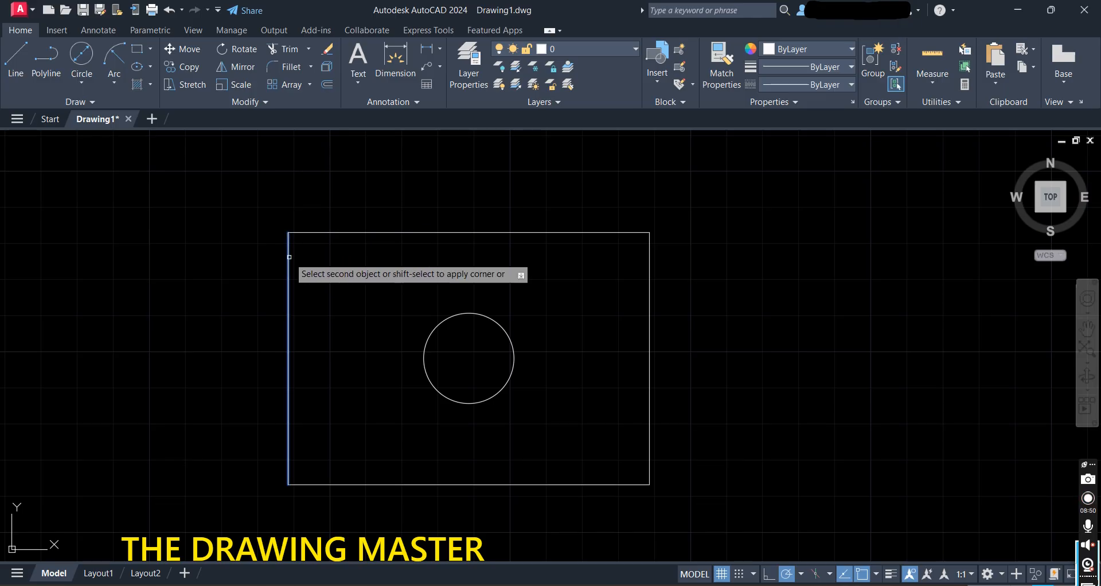
left_click(310, 233)
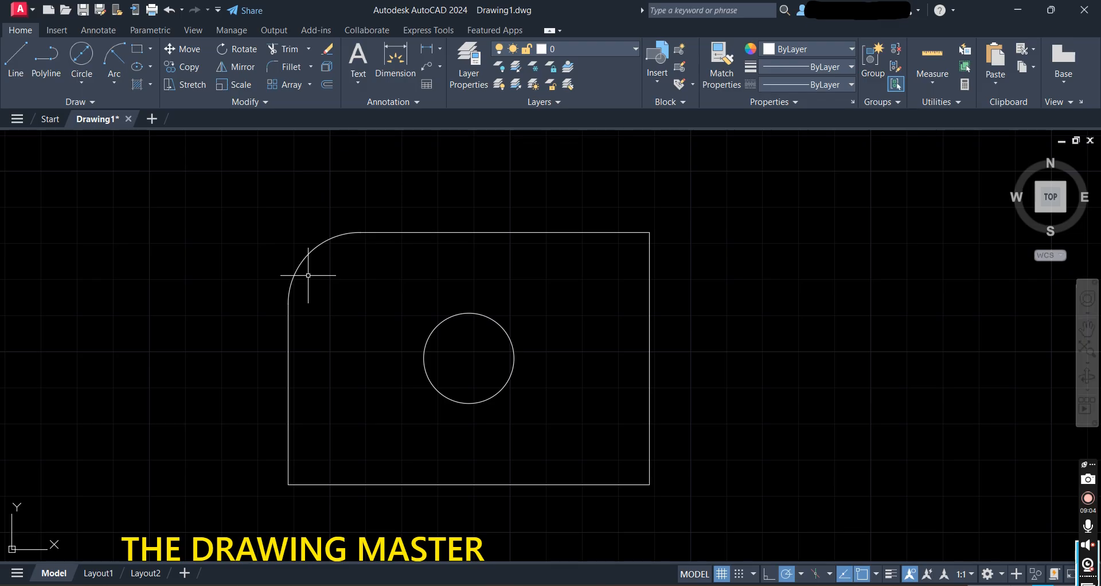
key("ctrl+z")
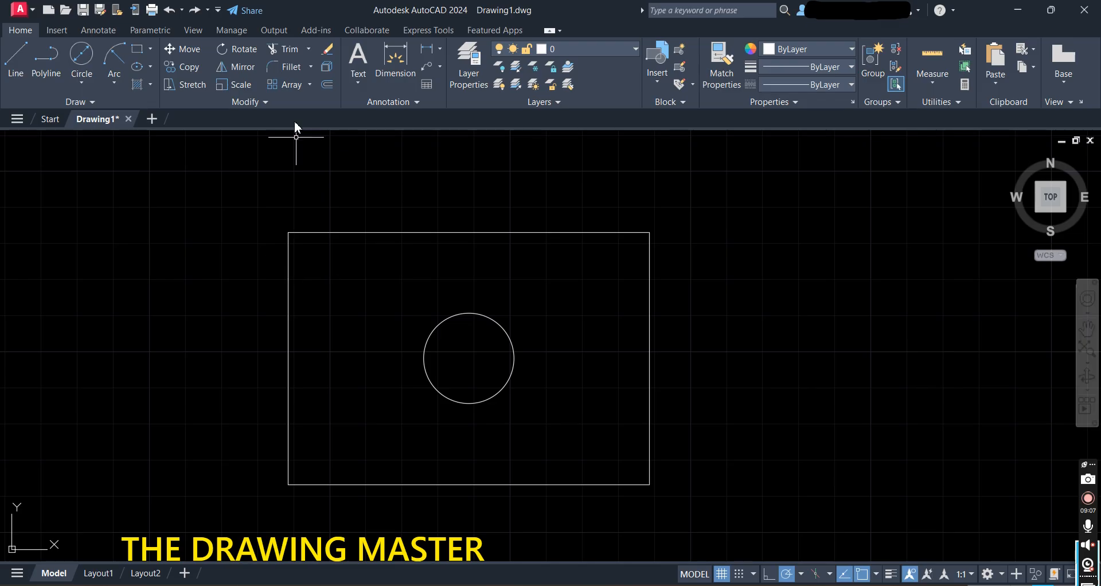
Set the fillet radius to 25 and fillet the rectangle's upper-left corner between the left and top lines
left_click(298, 66)
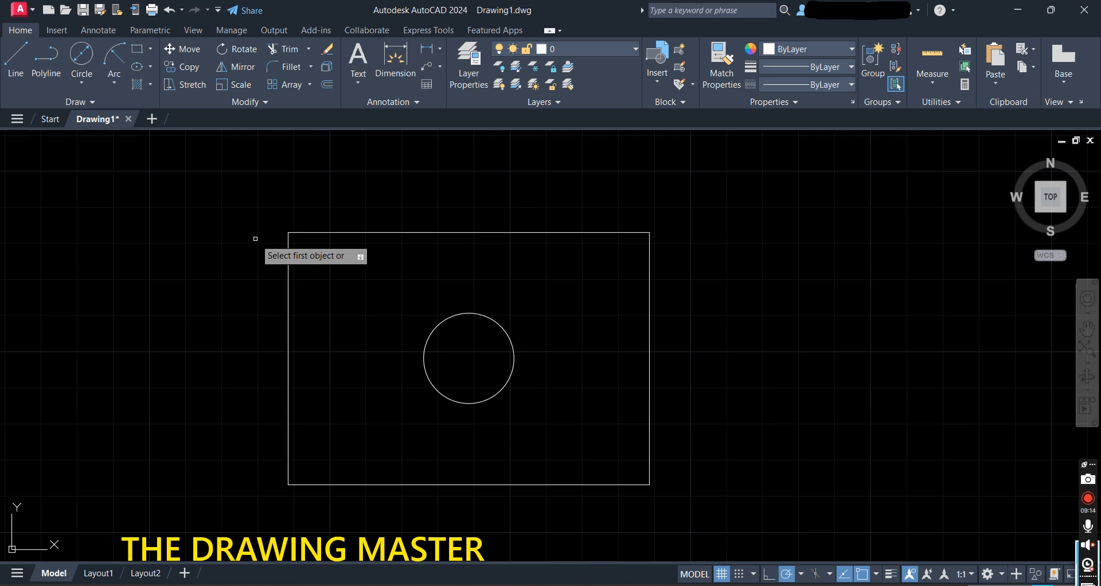
type("r")
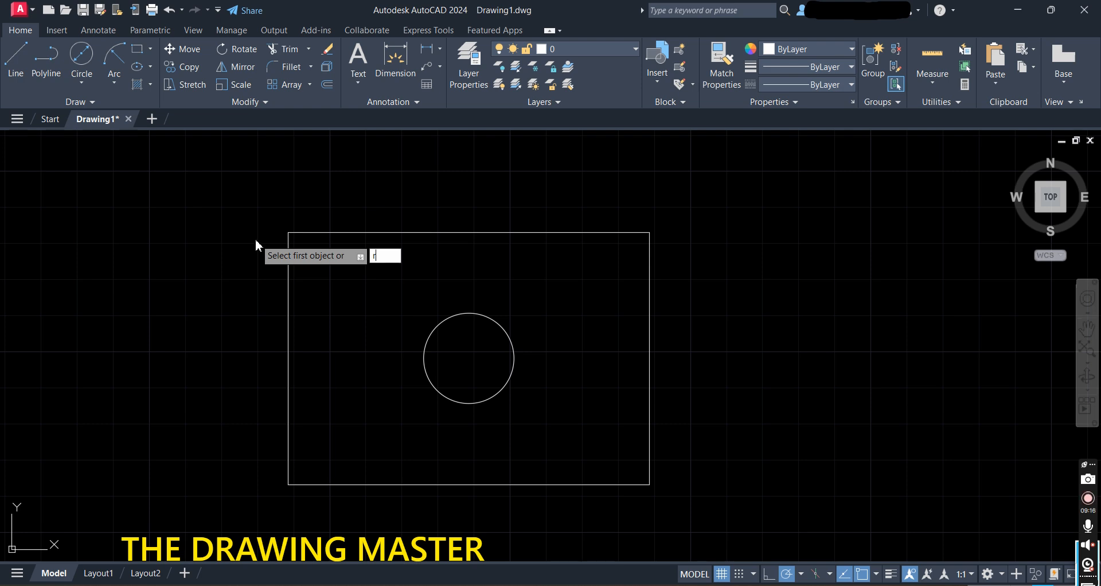
key("Return")
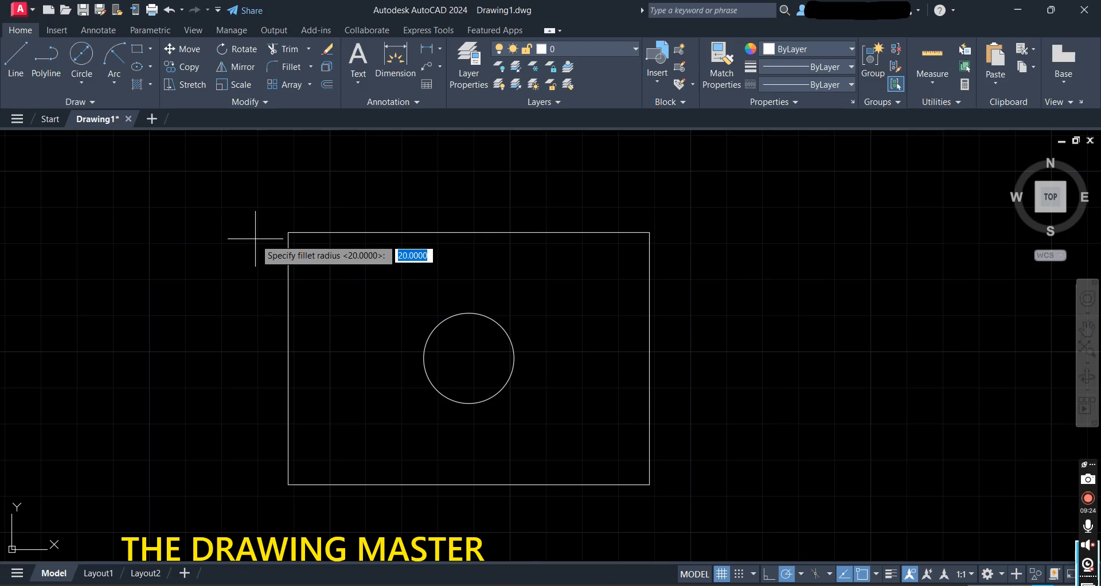
type("25")
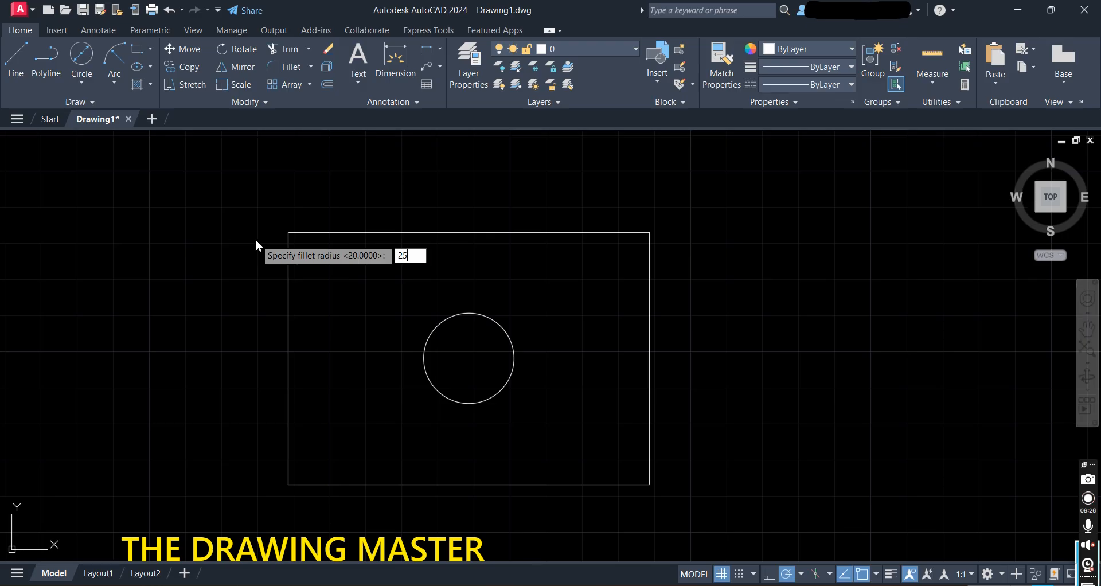
key("Return")
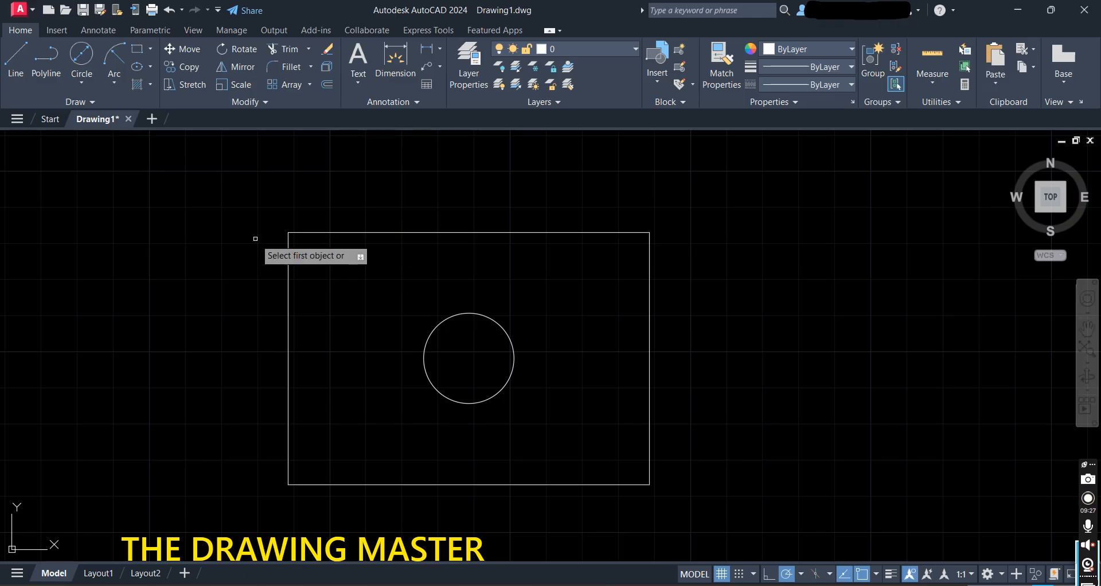
left_click(287, 273)
left_click(306, 233)
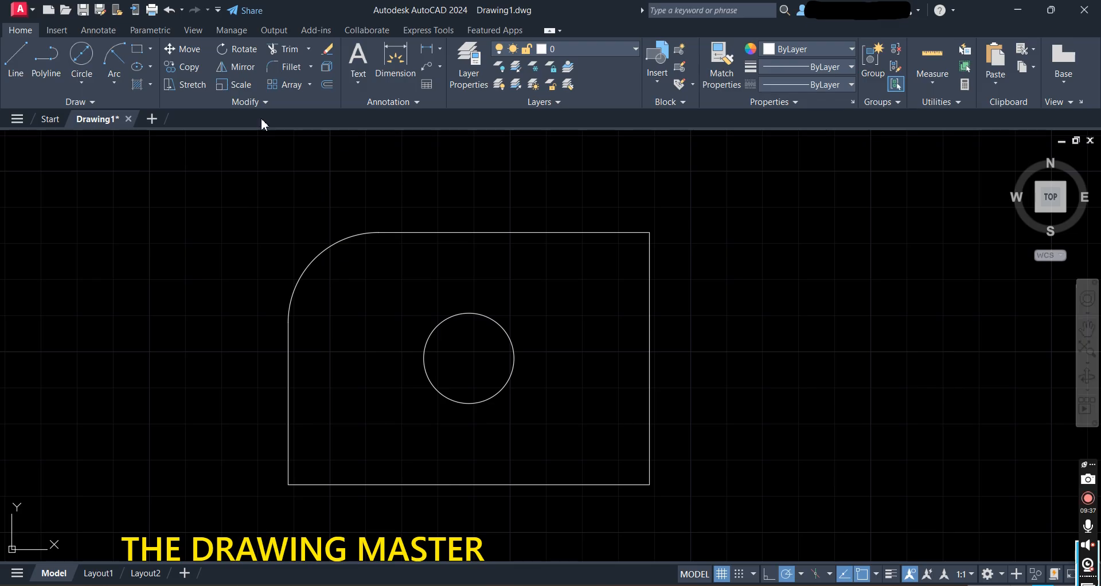
Fillet the rectangle's upper-right, lower-left and lower-right corners with the same radius of 25
left_click(289, 69)
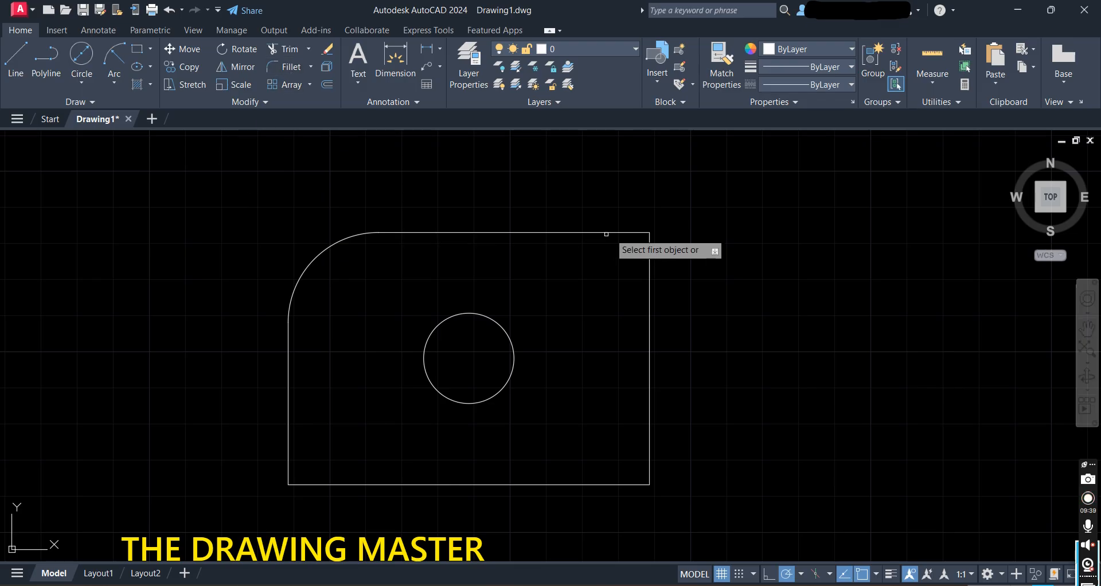
left_click(618, 231)
left_click(649, 261)
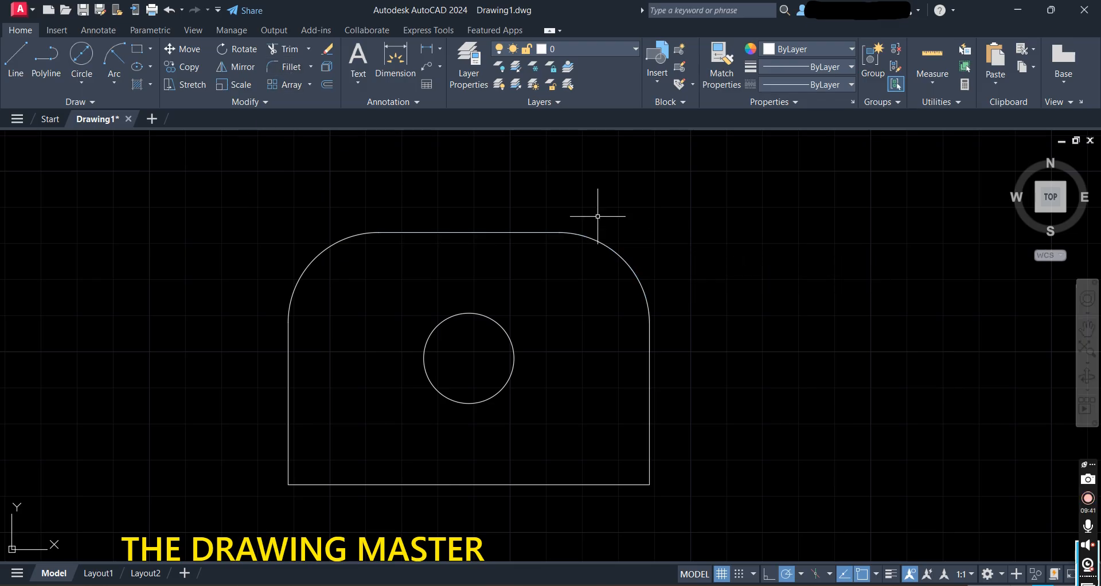
left_click(283, 68)
left_click(288, 453)
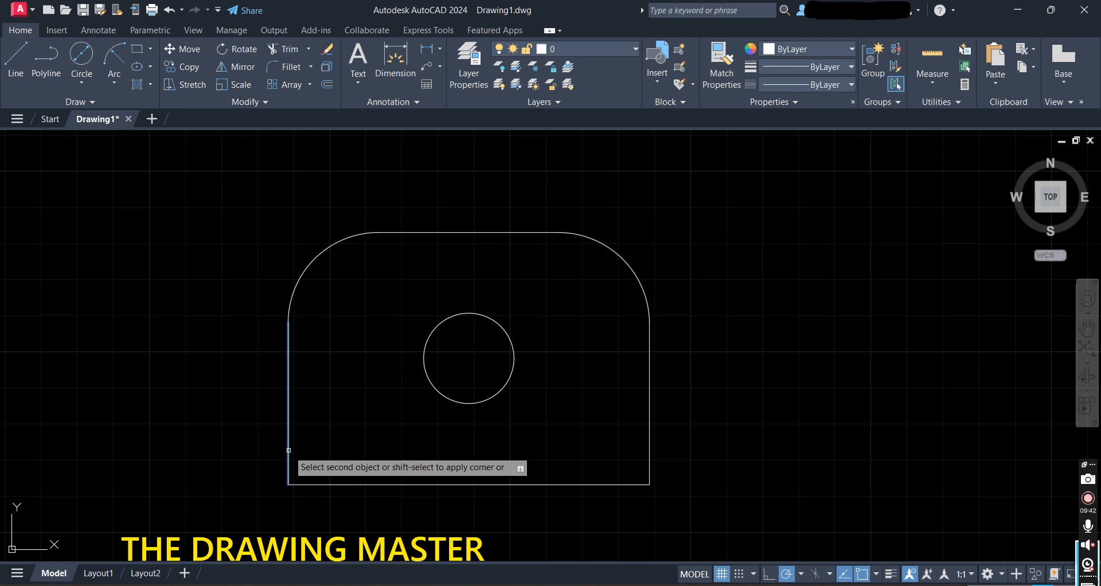
left_click(308, 485)
left_click(285, 69)
left_click(648, 458)
left_click(621, 484)
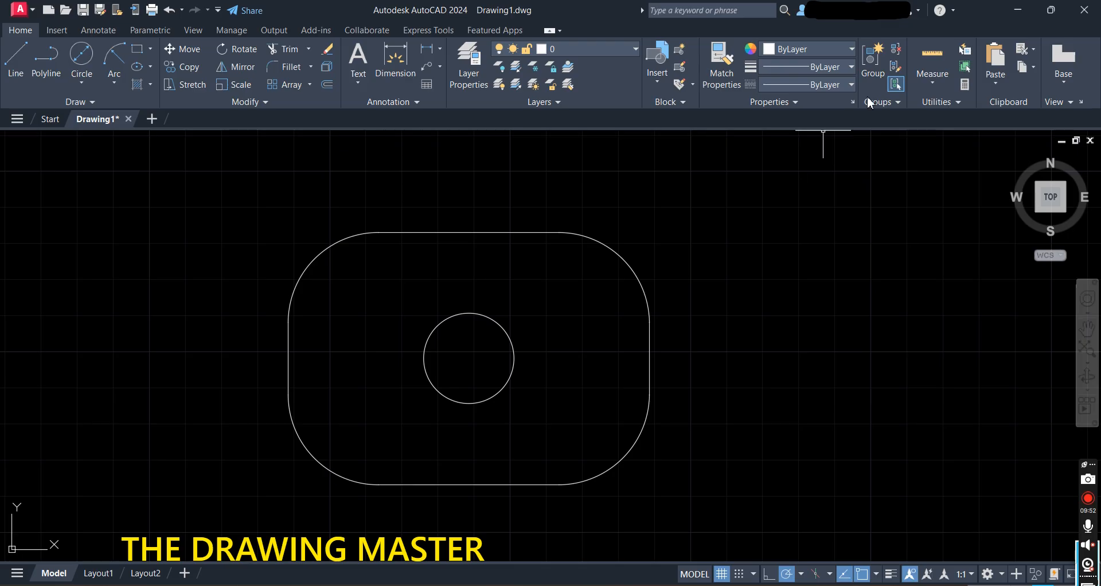
Measure the radius of the rounded upper-right corner and leave any active command
left_click(931, 57)
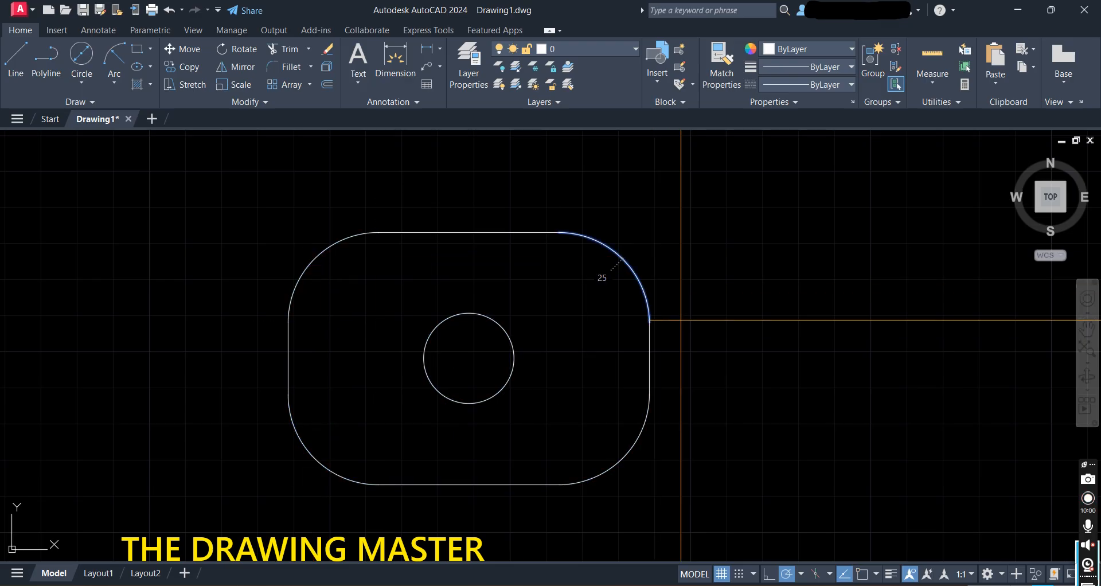
key("Escape")
left_click(291, 68)
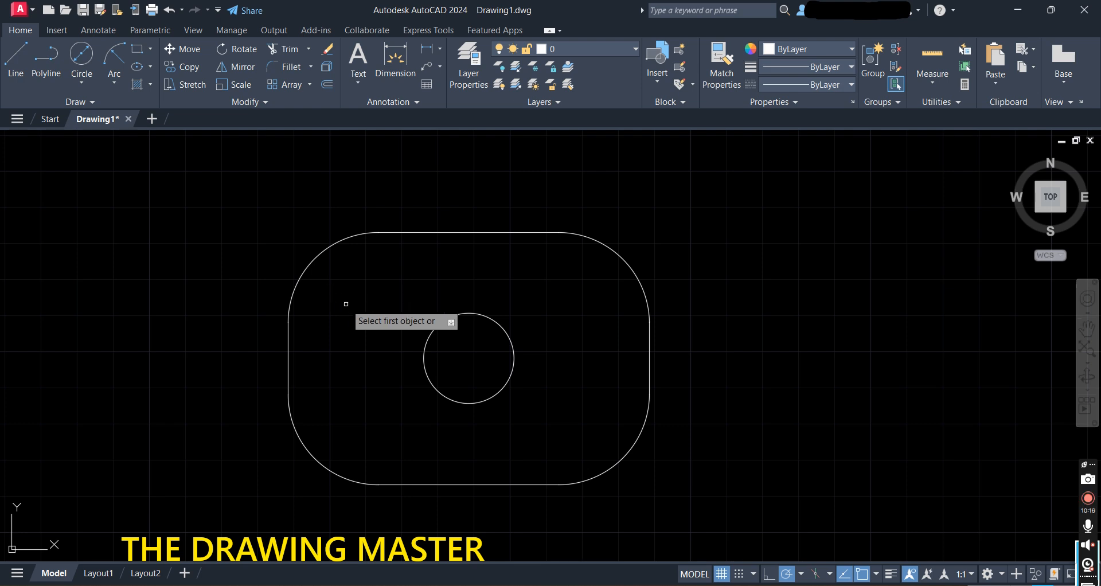
key("Escape")
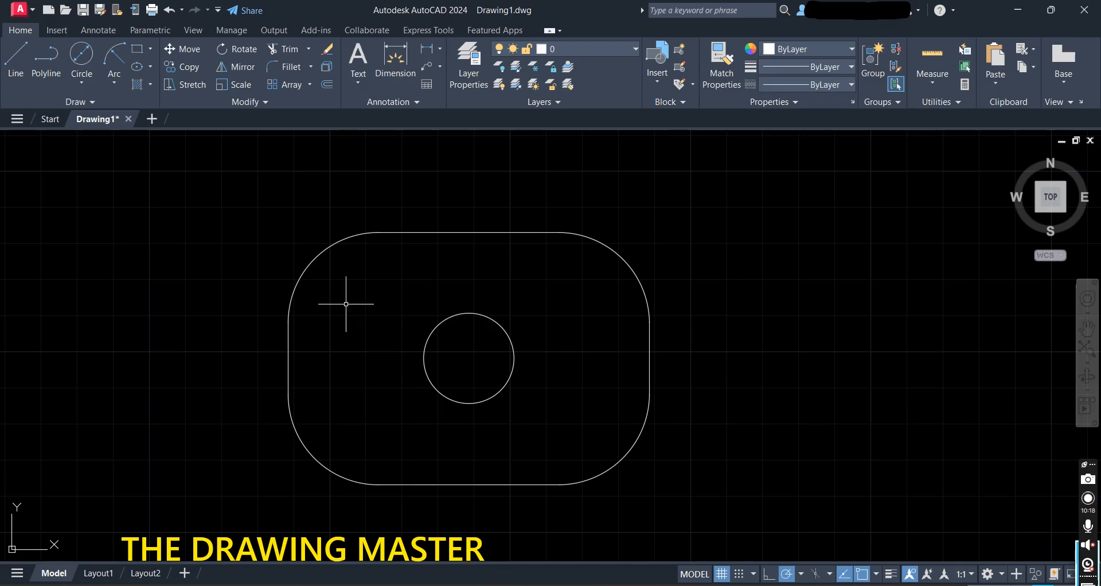
Draw connected lines: vertically through the circle's centre past the outline, diagonally to the right side's midpoint, and horizontally past the left side
middle_click_drag(394, 332, 388, 316)
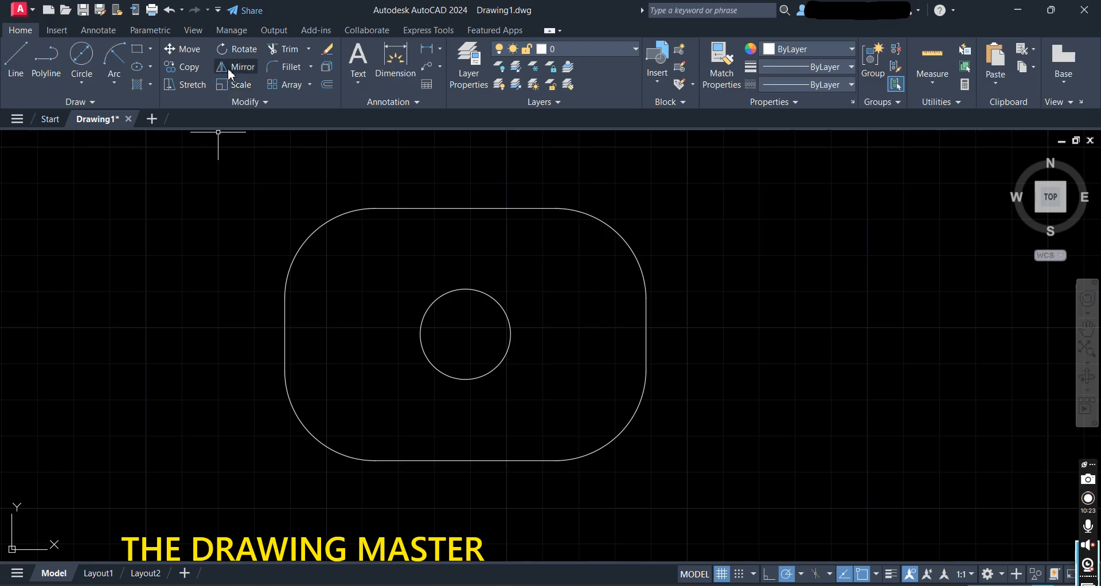
left_click(15, 60)
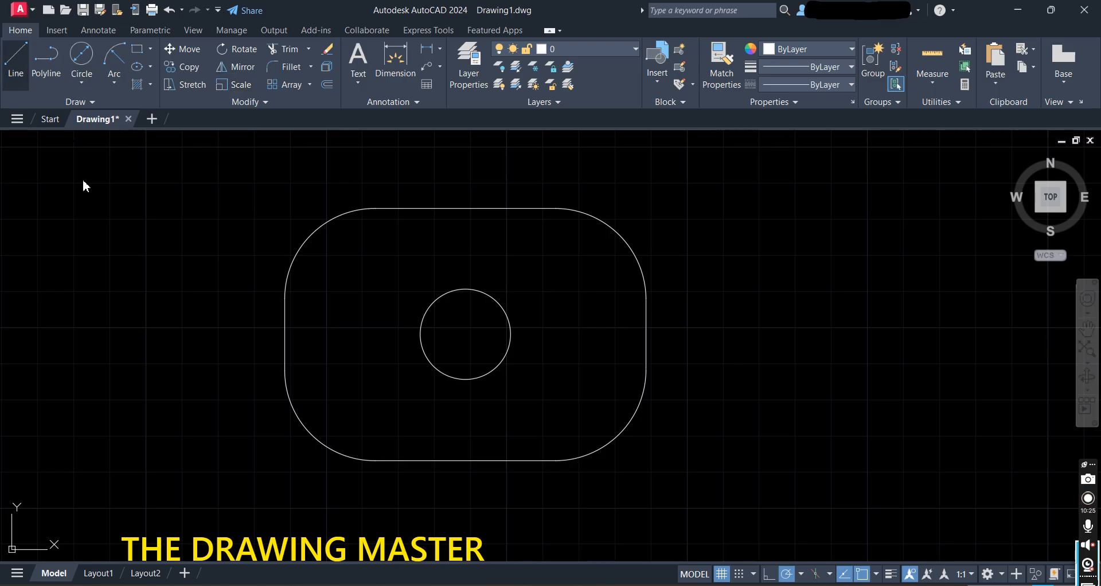
left_click(464, 209)
left_click(464, 177)
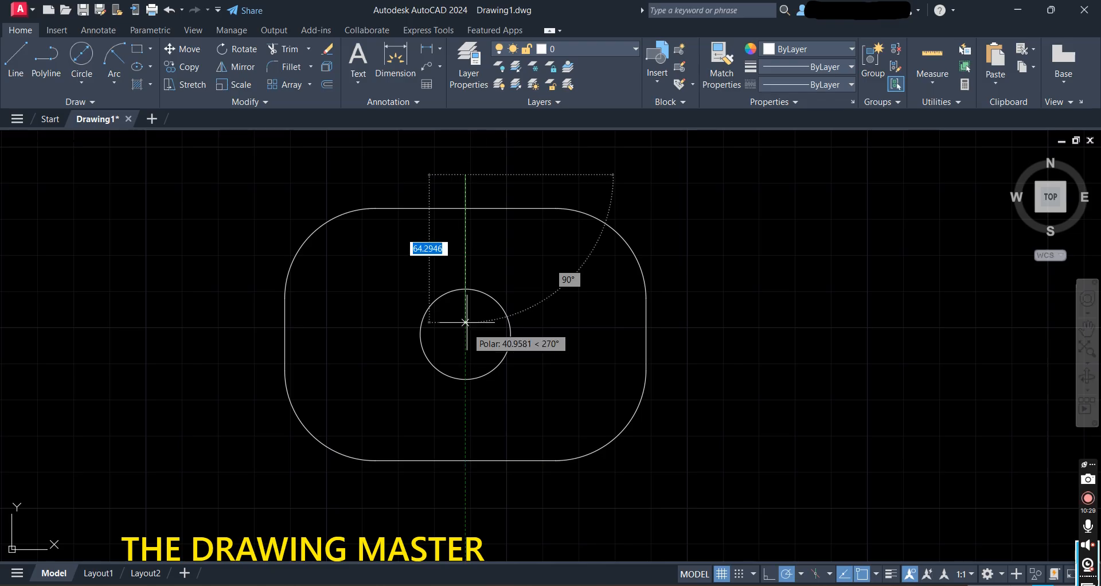
left_click(465, 500)
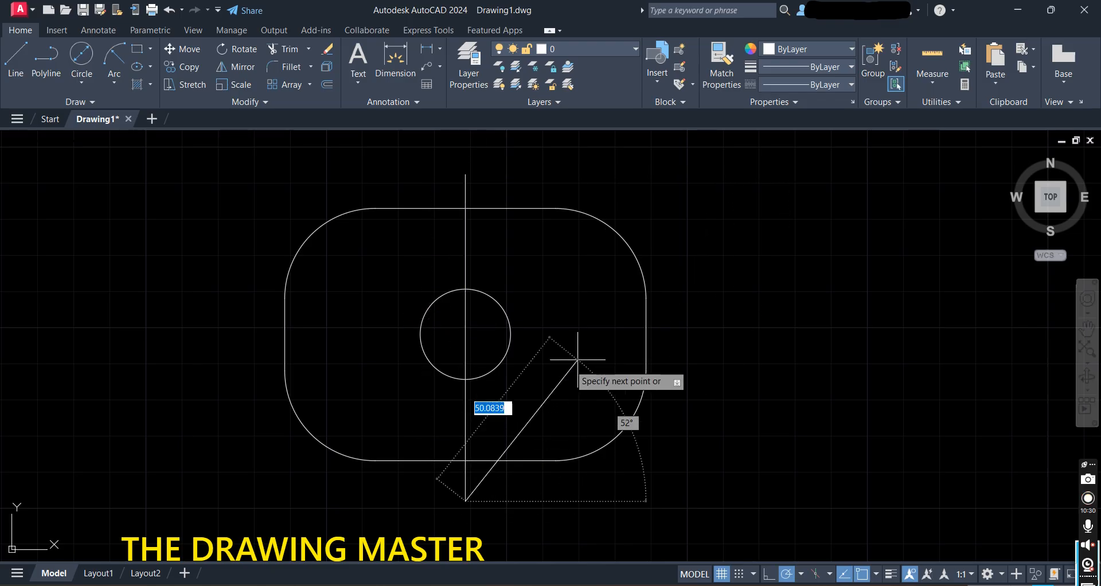
left_click(645, 334)
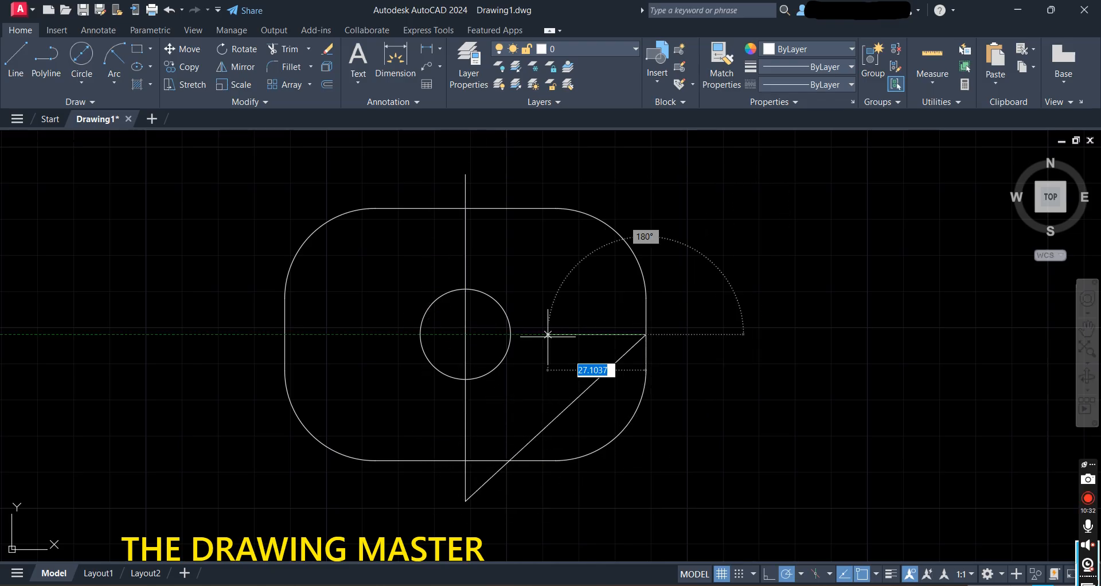
left_click(227, 334)
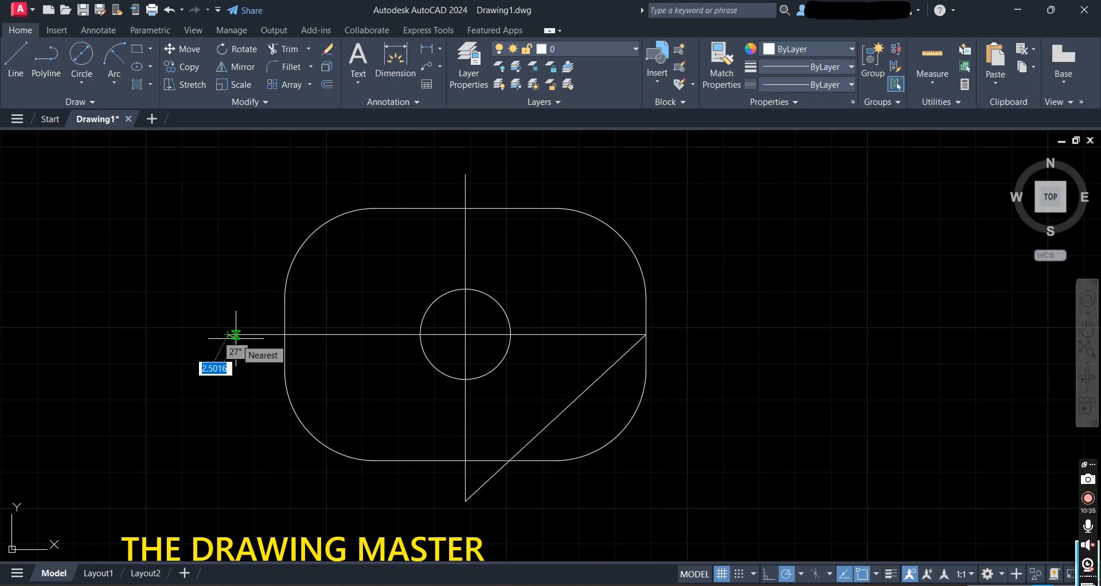
key("Escape")
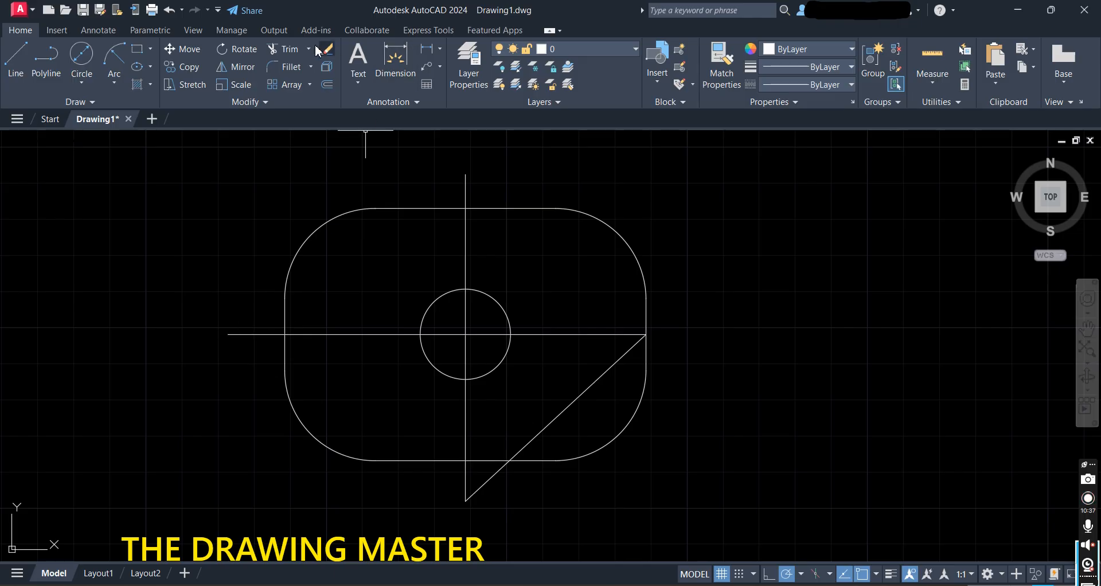
Trim the top line's right half, the circle's upper-right and lower-left quarters, the adjoining centre-line pieces, the left side's lower part and the left overhang
left_click(284, 48)
left_click(480, 207)
left_click(501, 304)
left_click(465, 308)
left_click(426, 334)
left_click(422, 342)
left_click(286, 346)
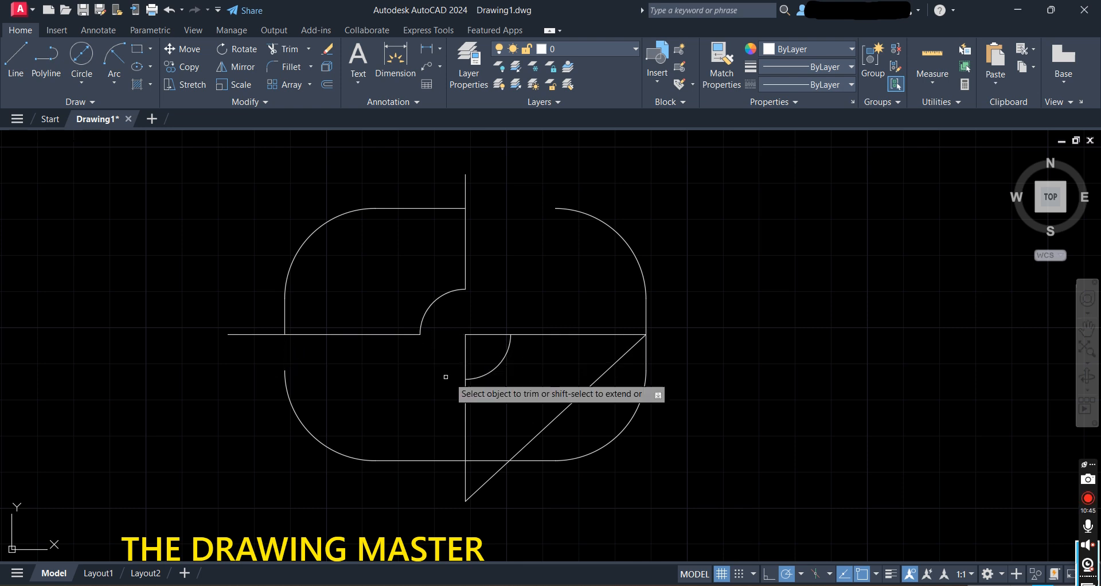
left_click(263, 334)
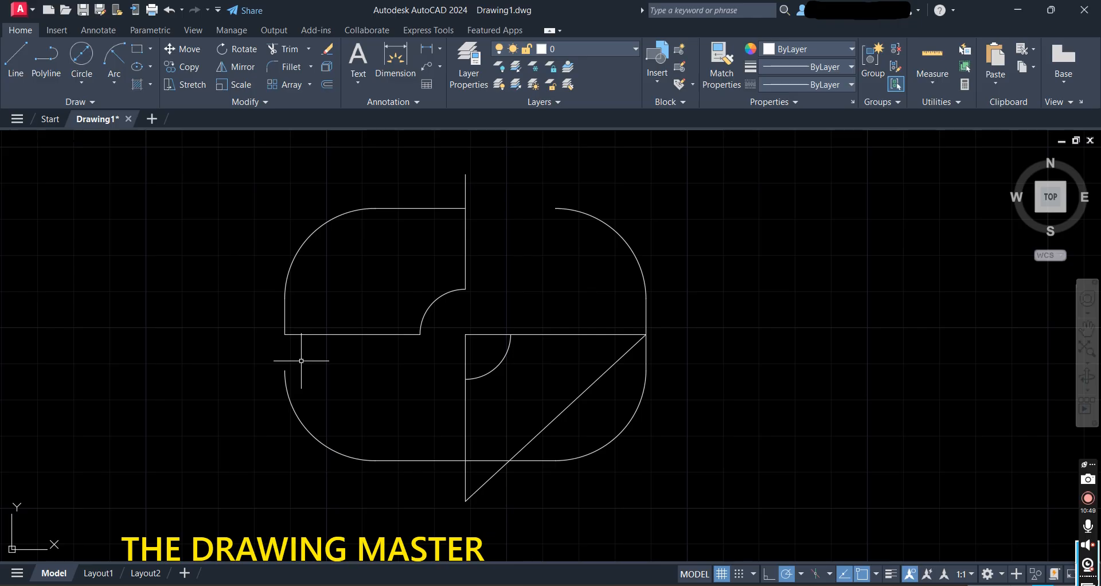
Delete the upper vertical and left horizontal centre lines, the outline's right side and bottom line, and all its corner arcs except the upper-left
left_click(466, 178)
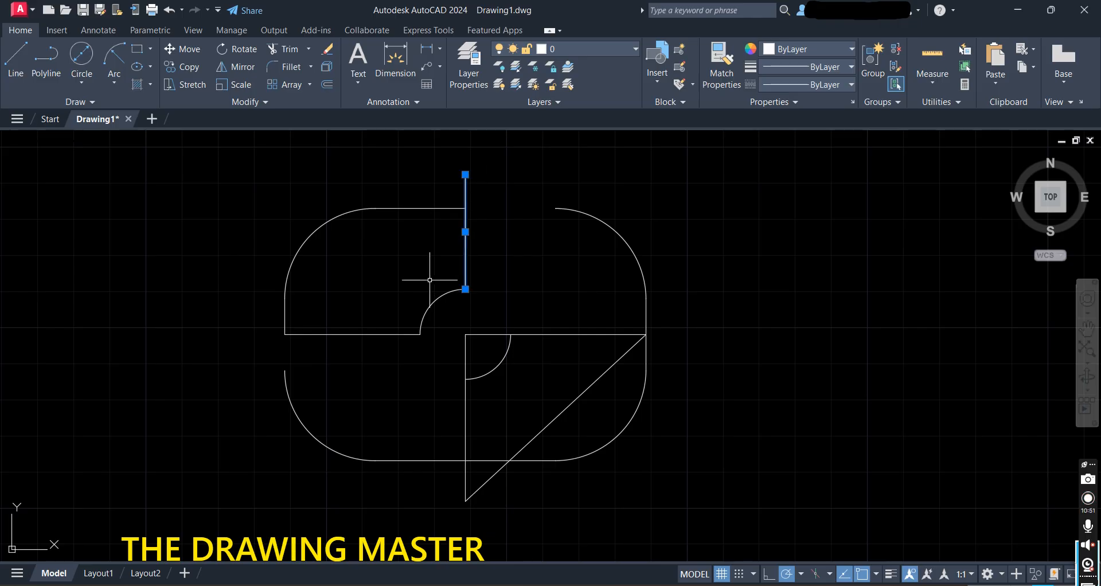
left_click(349, 334)
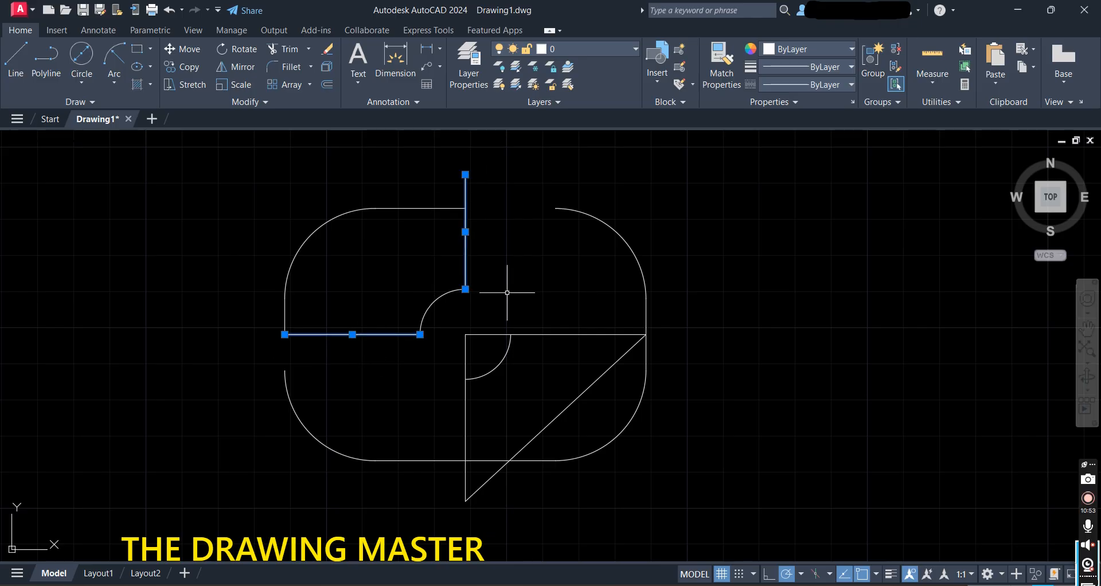
left_click(510, 194)
left_click(705, 484)
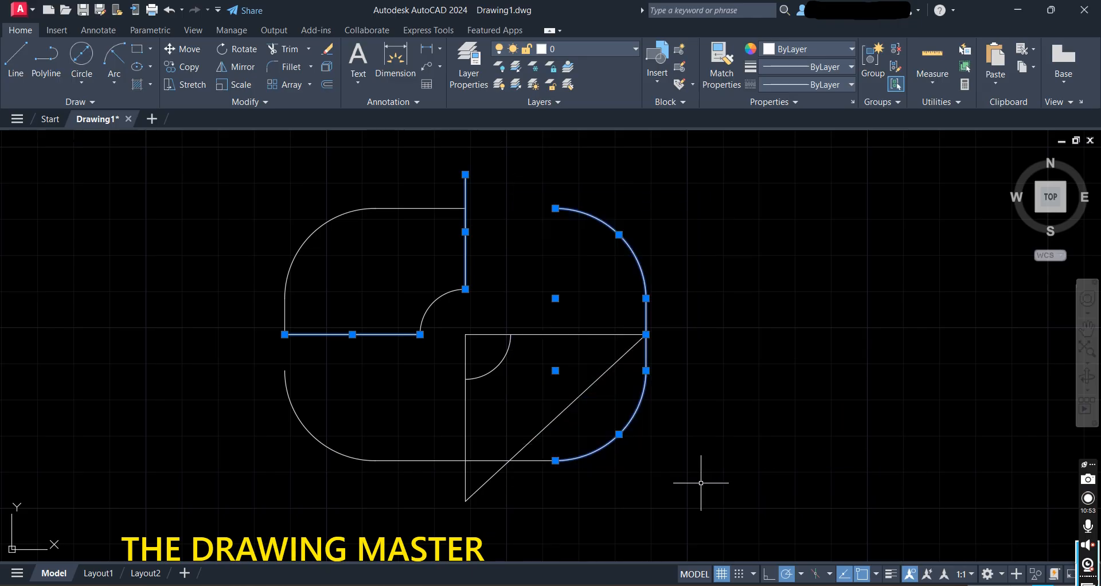
left_click(242, 360)
left_click(647, 494)
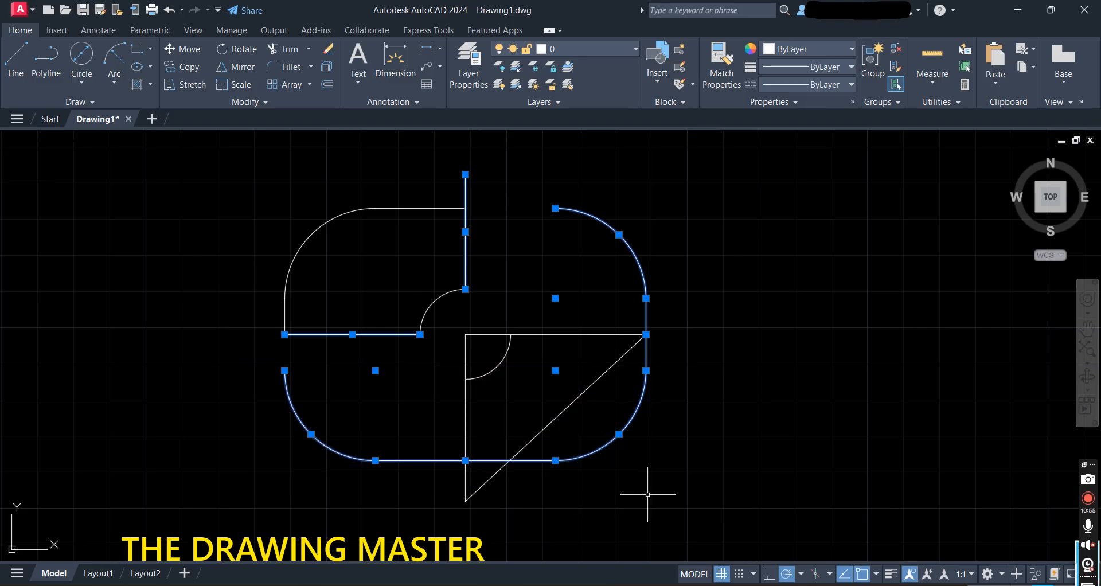
key("Delete")
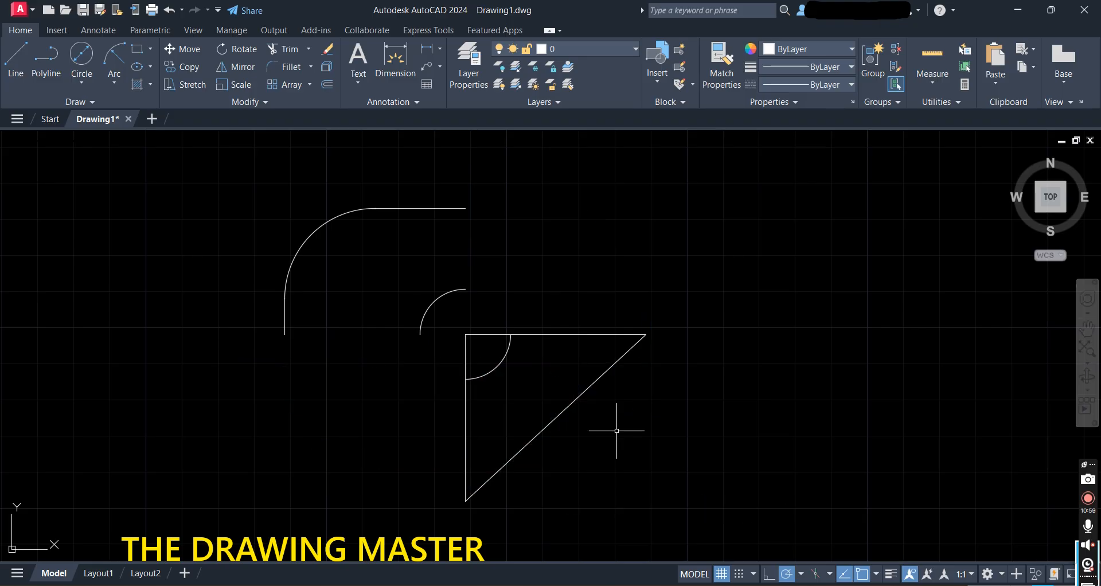
Delete the remaining triangle of lines and the circle's lower-right quarter arc
left_click(446, 313)
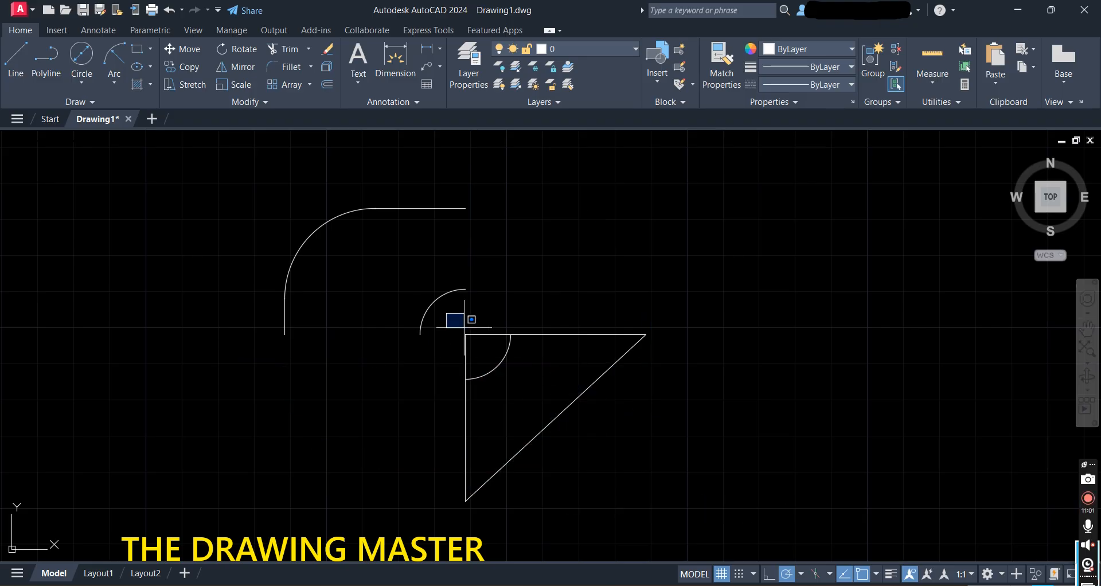
left_click(681, 524)
key("Delete")
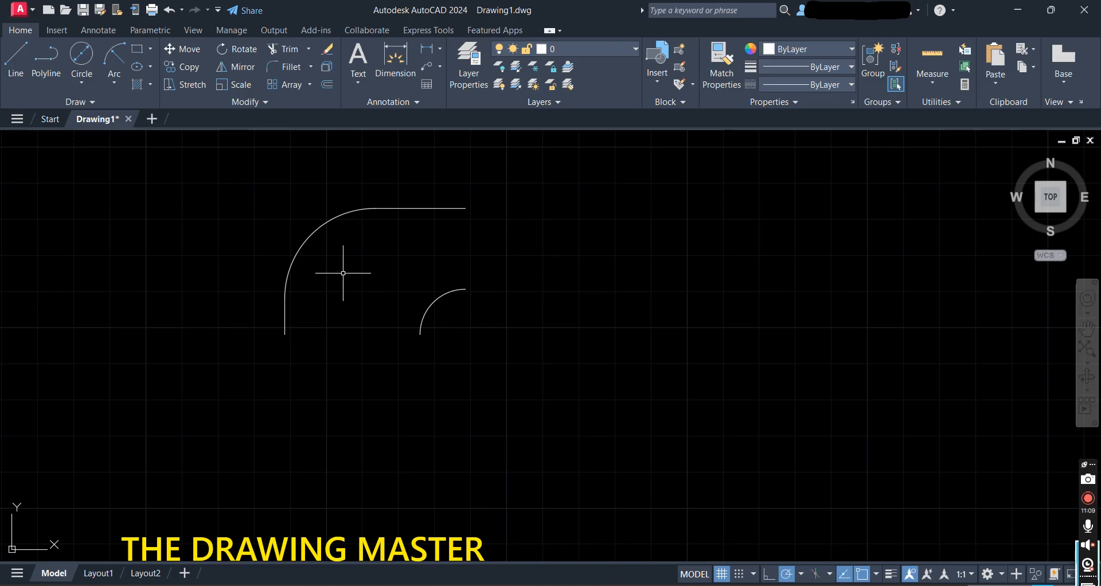
Mirror the upper-left quarter of the outline and circle about the vertical axis through the top line's right end, keeping the source objects
left_click(241, 69)
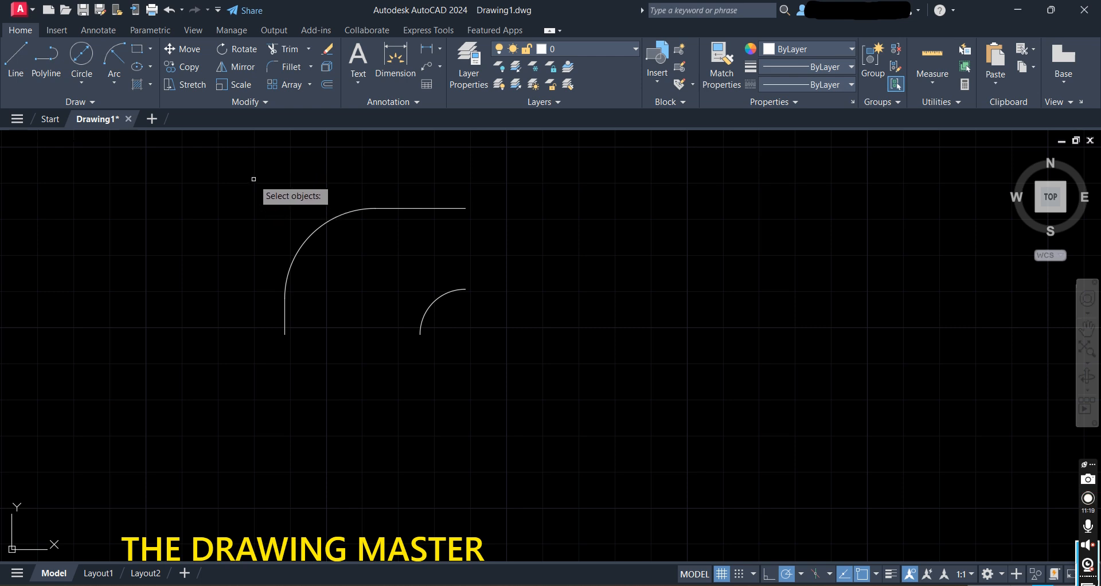
left_click(253, 179)
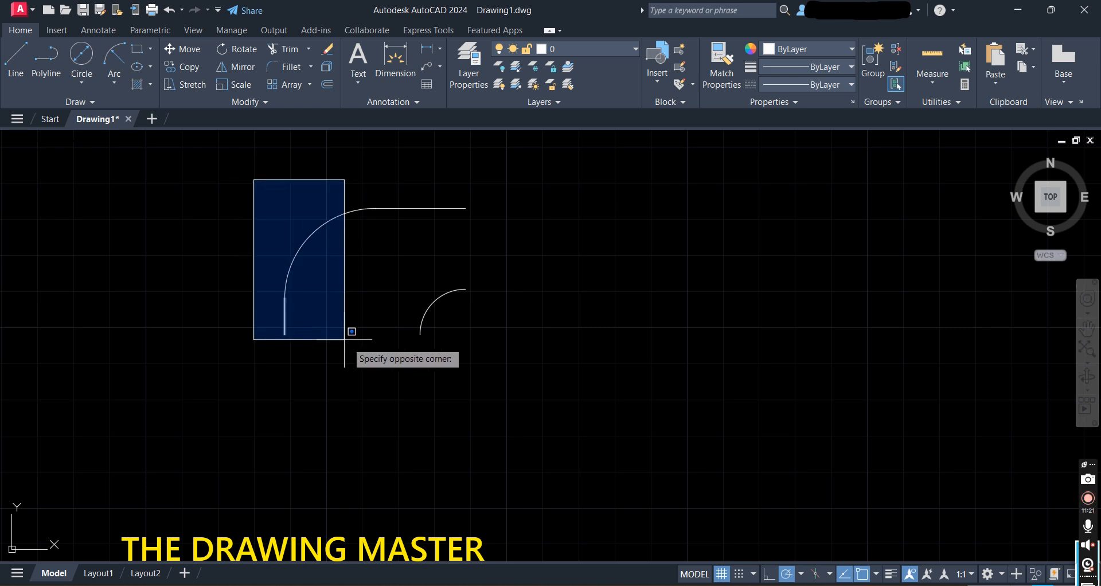
left_click(527, 363)
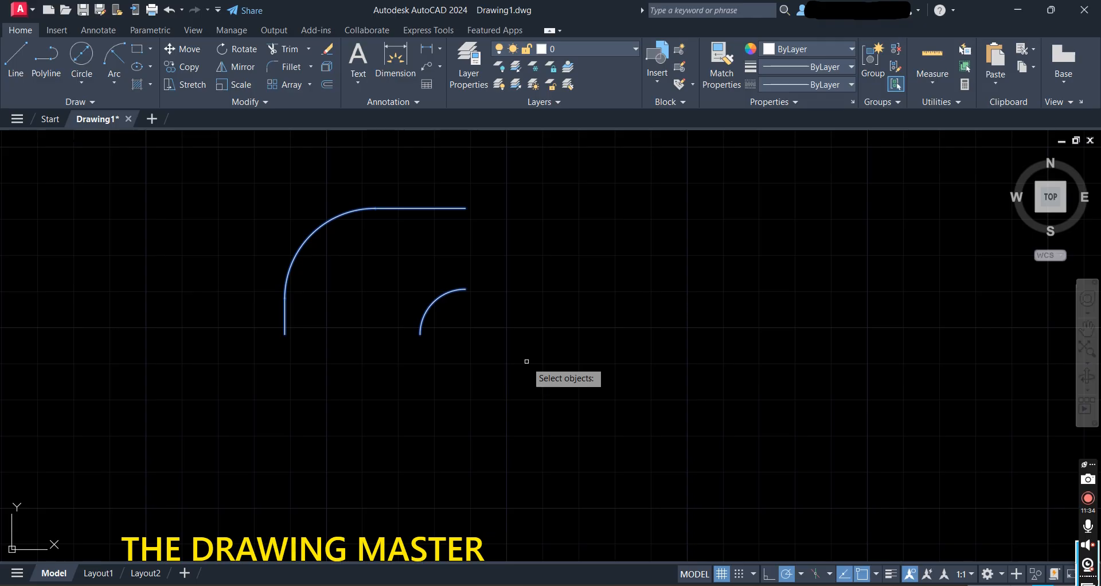
key("Return")
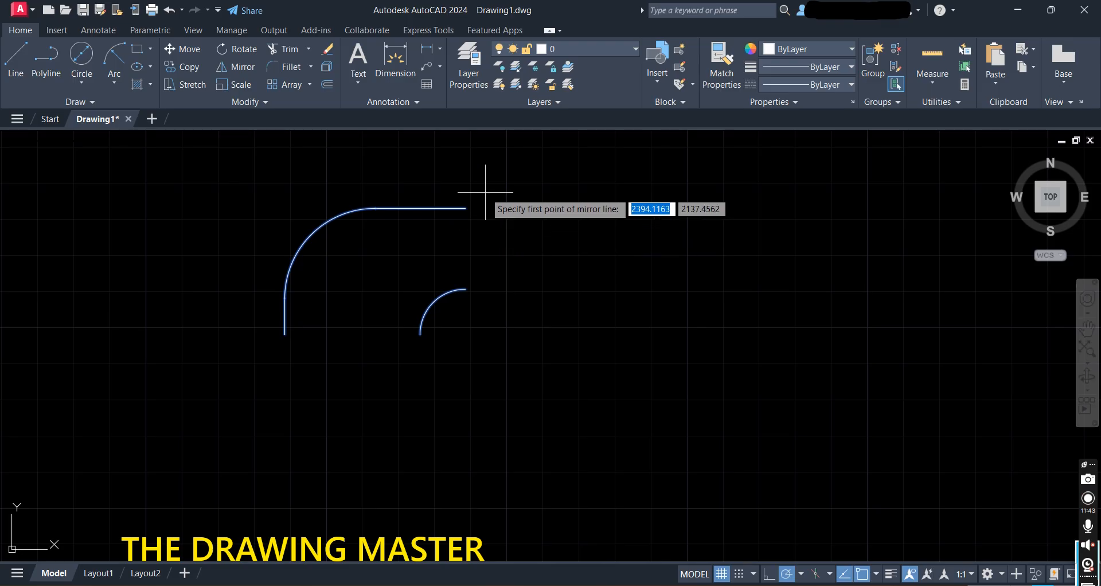
left_click(465, 208)
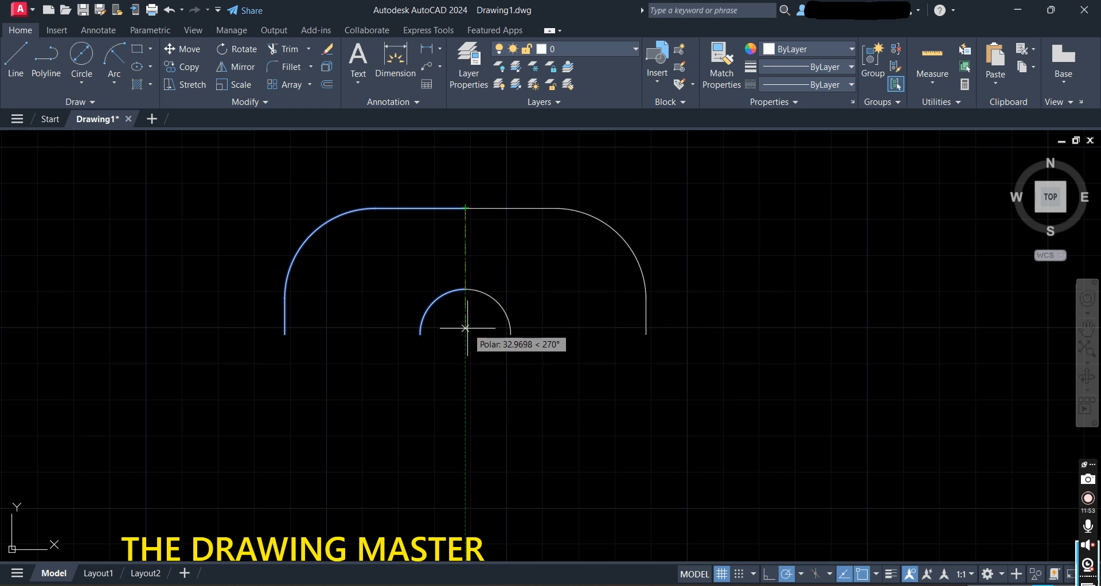
left_click(465, 289)
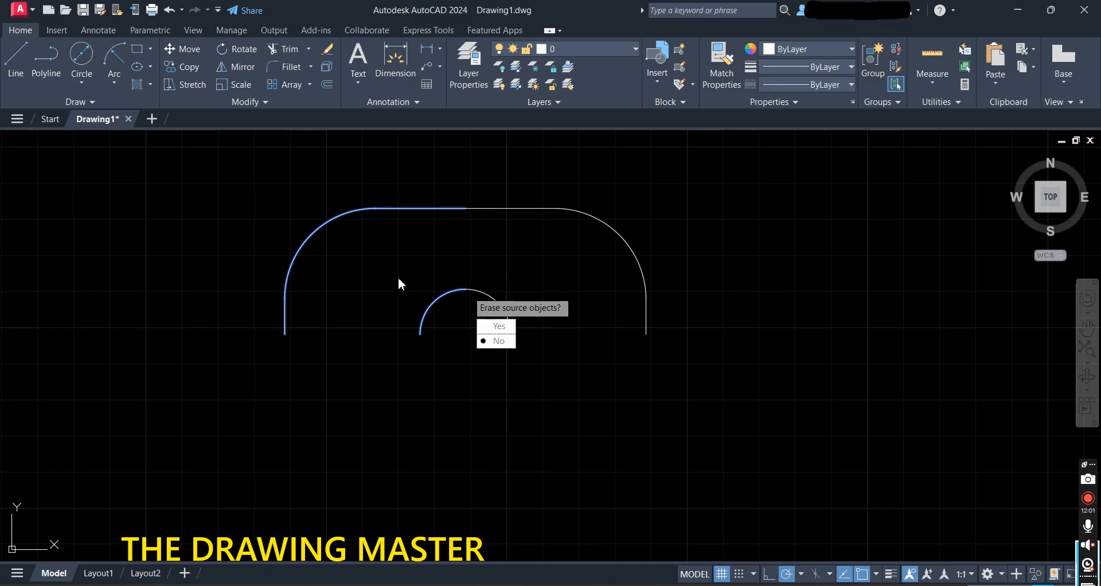
left_click(496, 341)
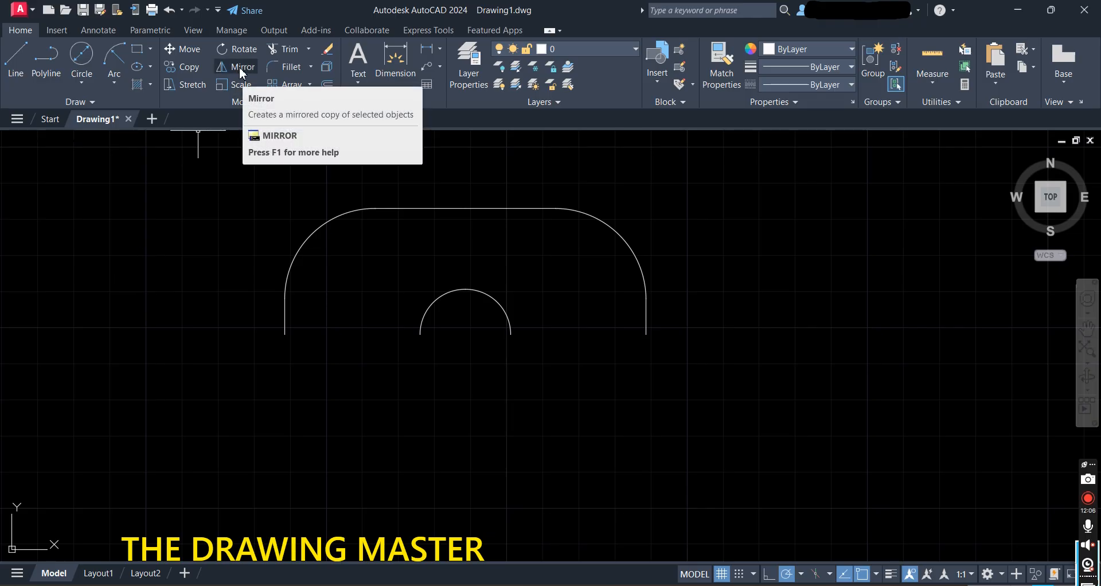
Mirror the upper half of the outline and circle about the horizontal axis through the side lines' lower endpoints, keeping the source objects
left_click(239, 68)
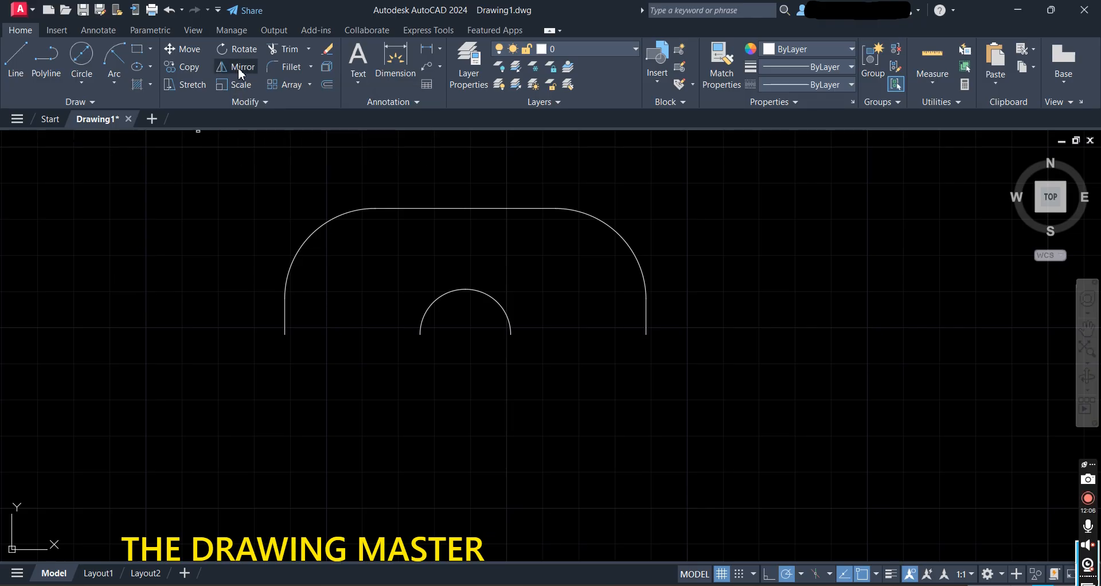
left_click(252, 188)
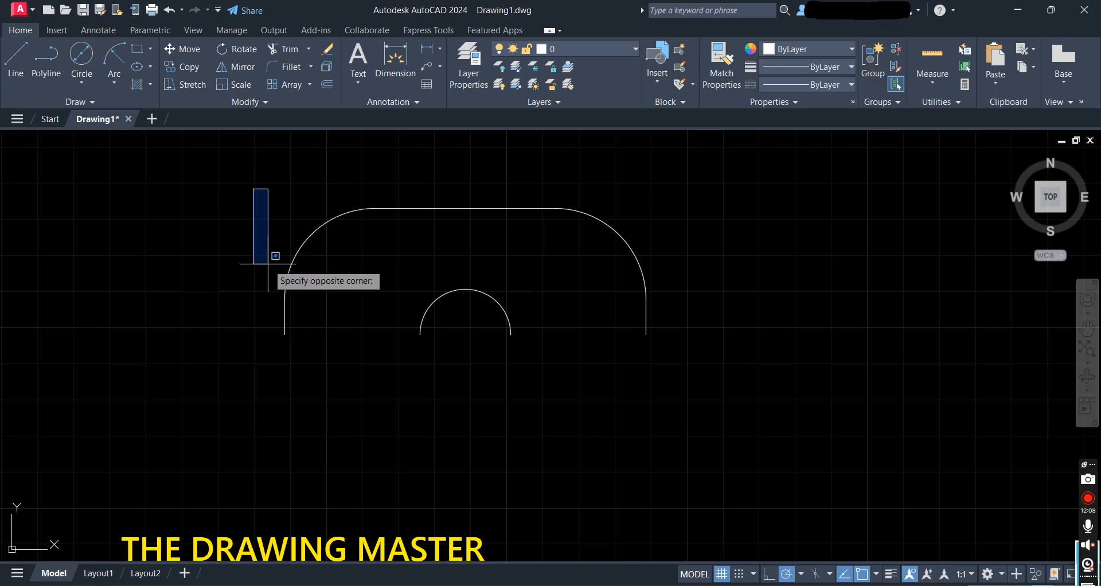
left_click(667, 367)
key("Return")
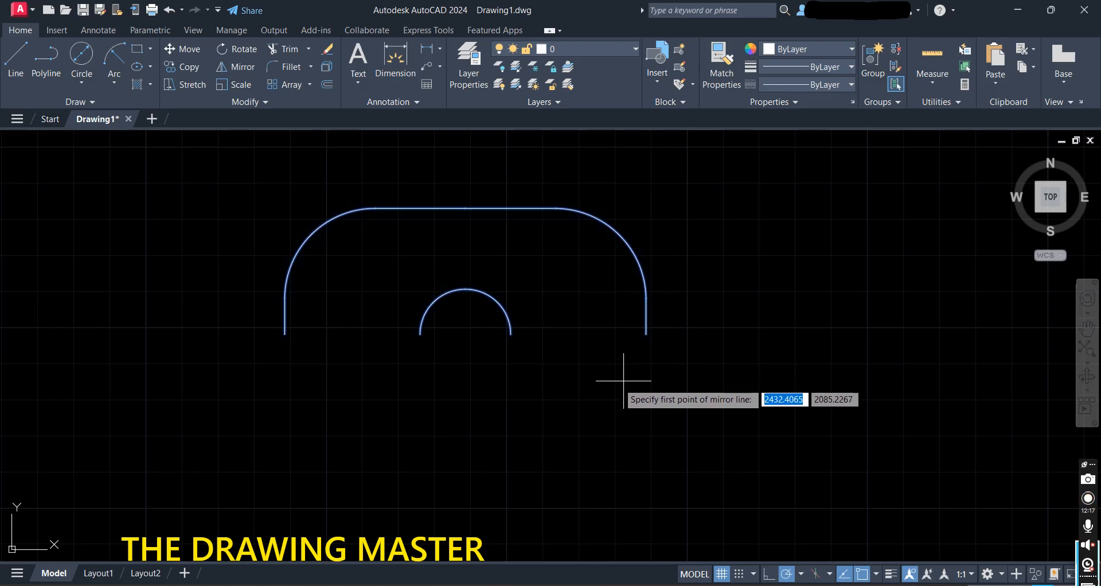
left_click(285, 334)
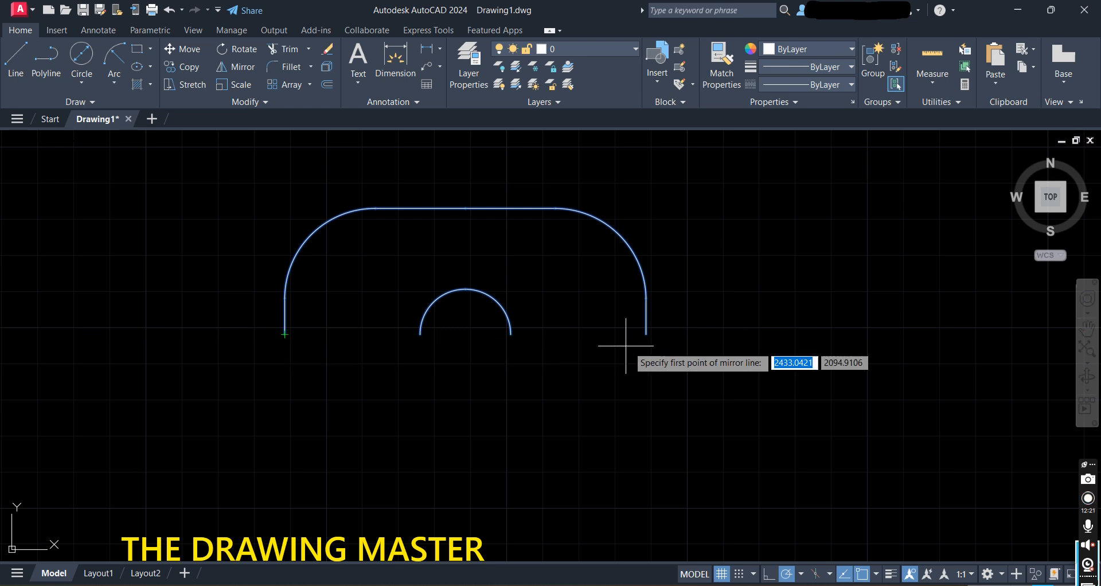
left_click(284, 334)
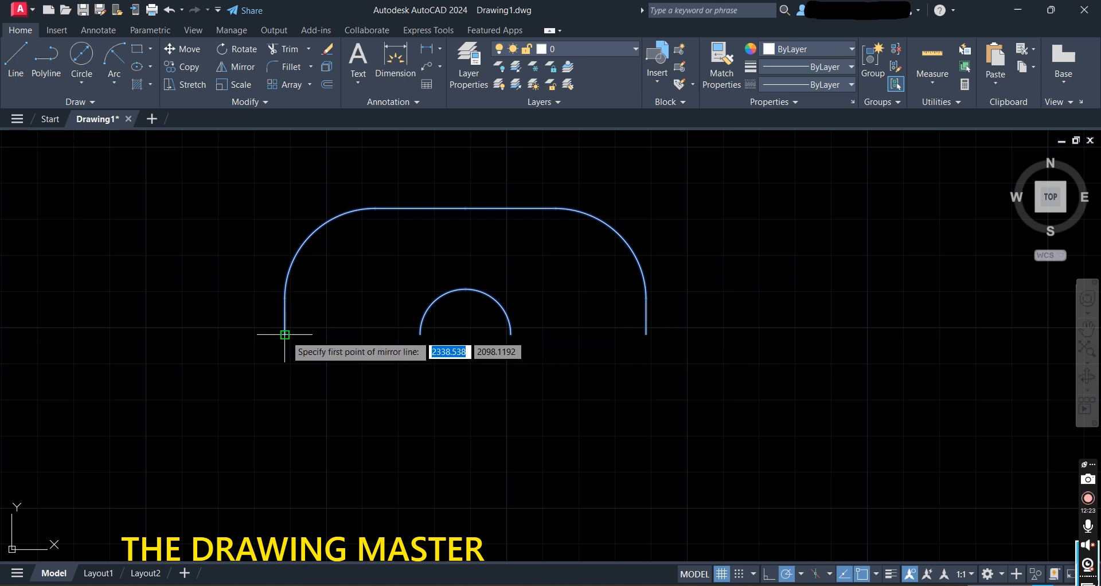
left_click(284, 334)
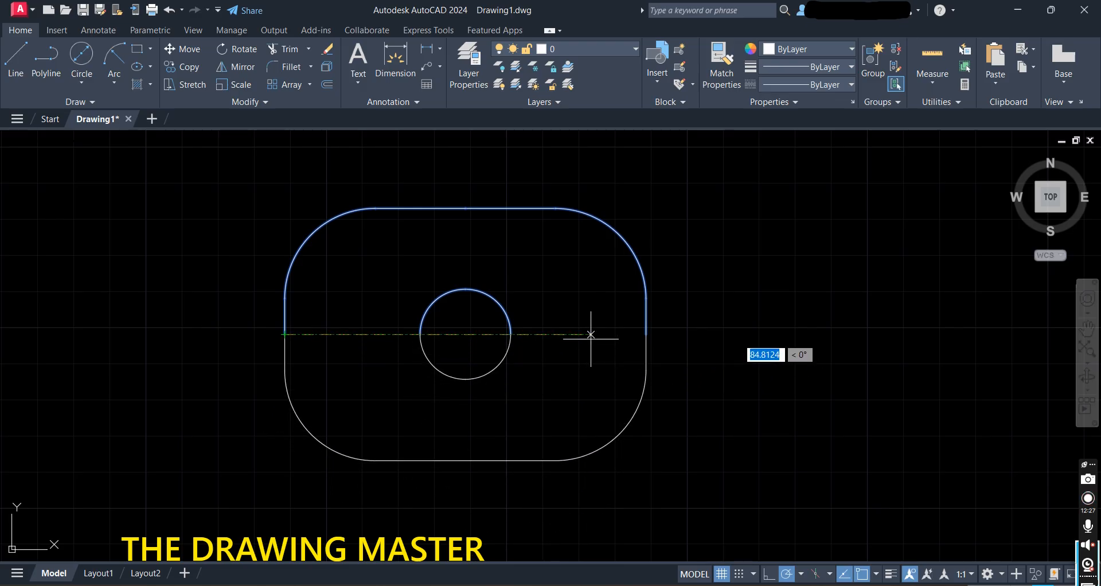
left_click(644, 334)
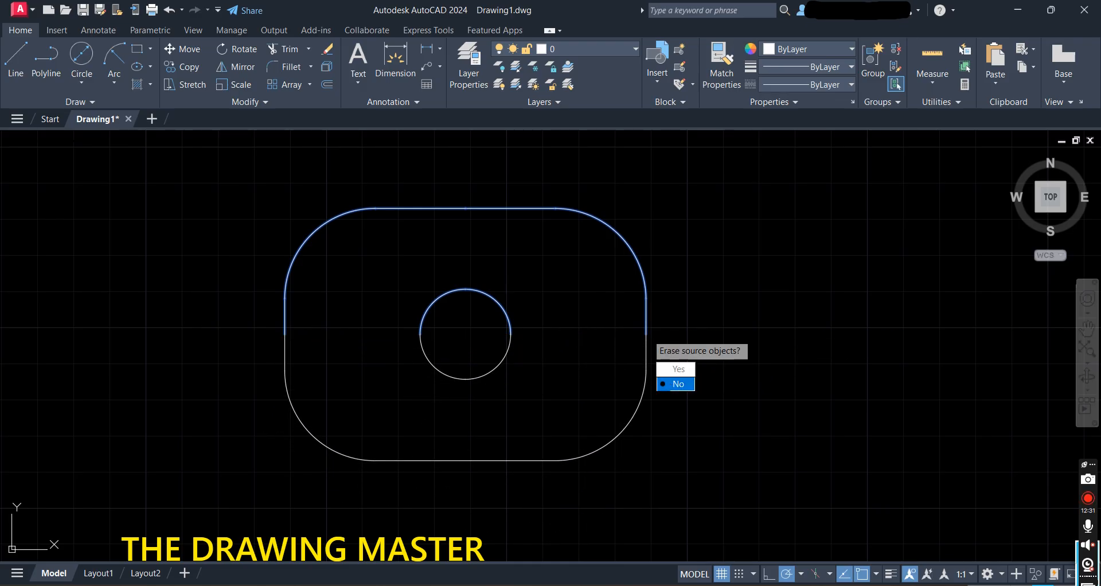
key("Return")
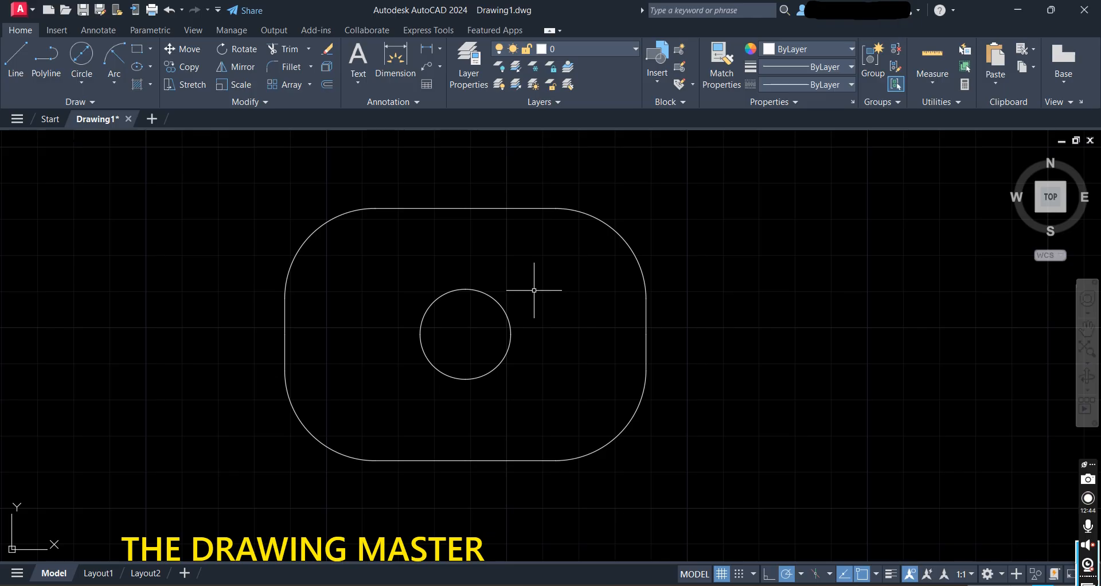
Offset the outline's upper-left corner arc and the left half of its top line inward by 20
left_click(328, 84)
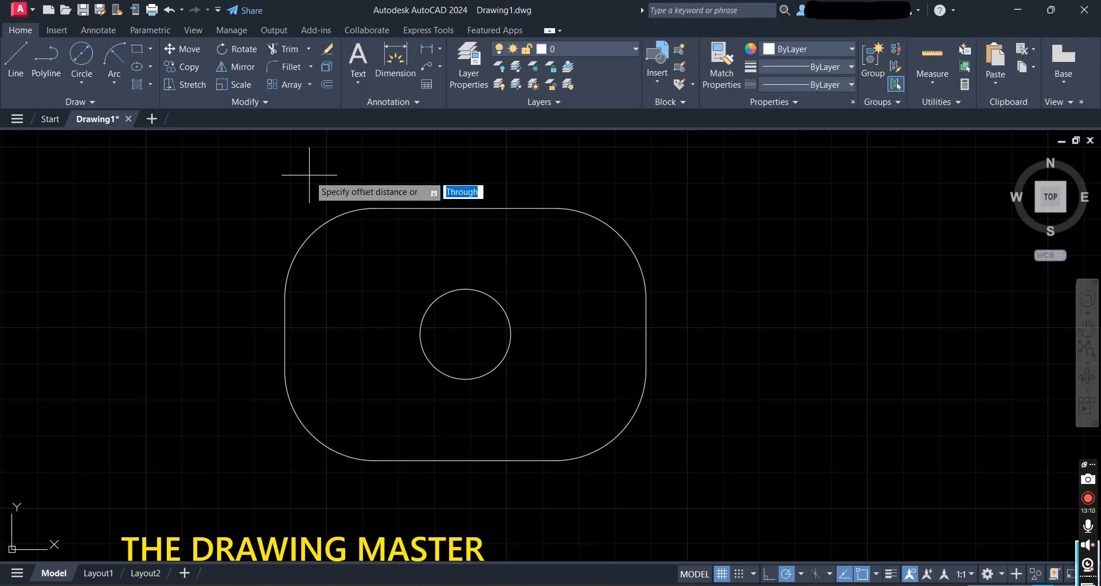
type("20")
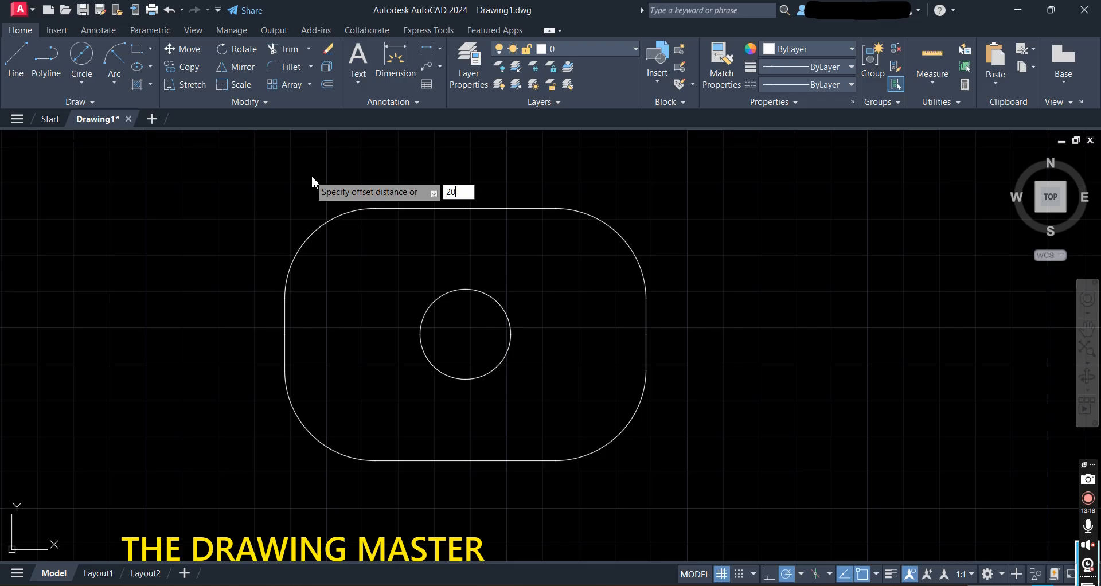
key("Return")
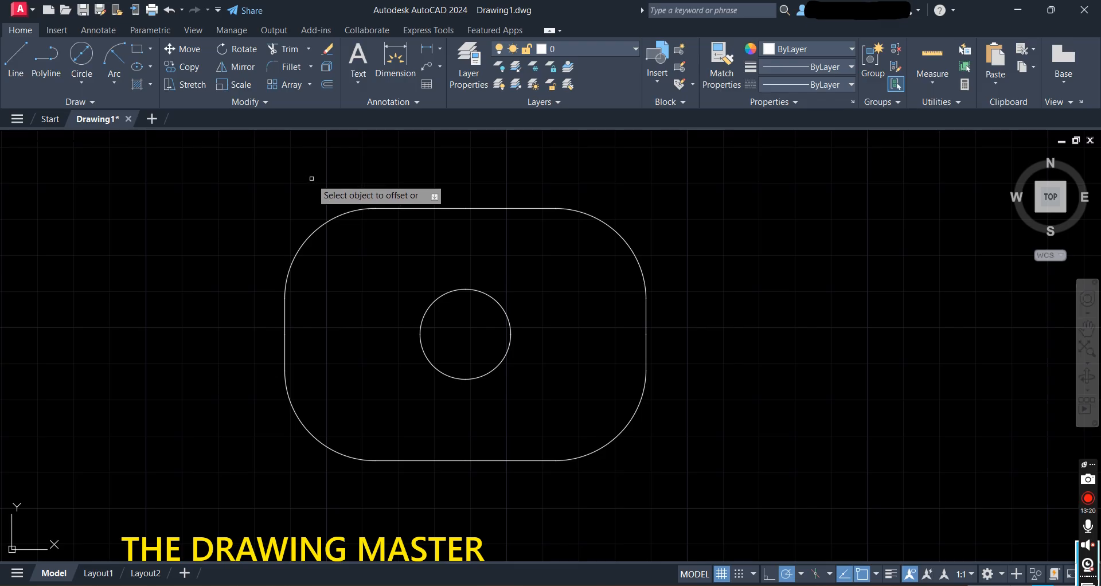
left_click(320, 225)
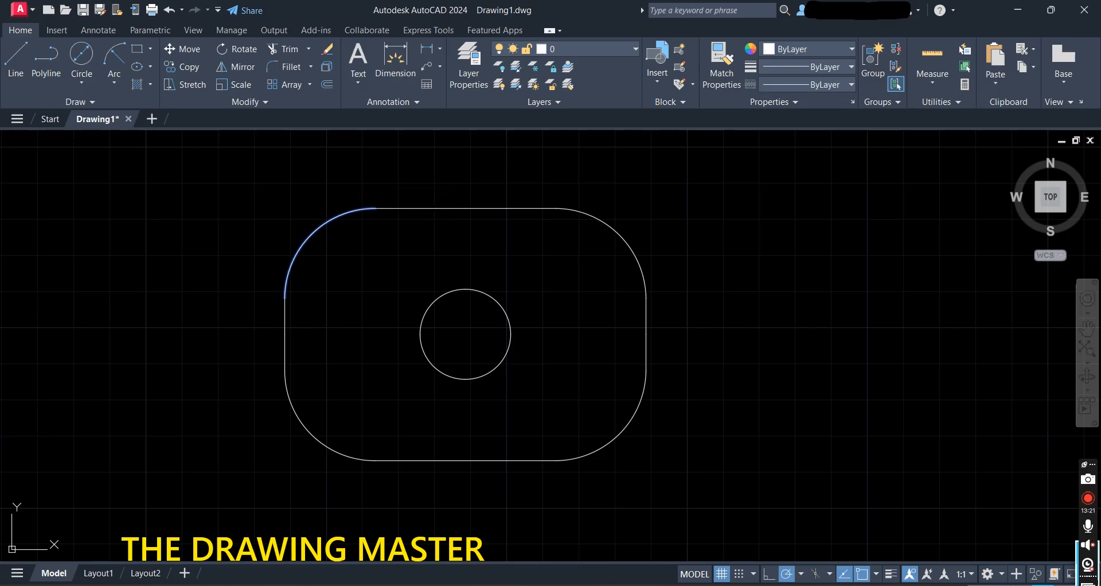
left_click(337, 235)
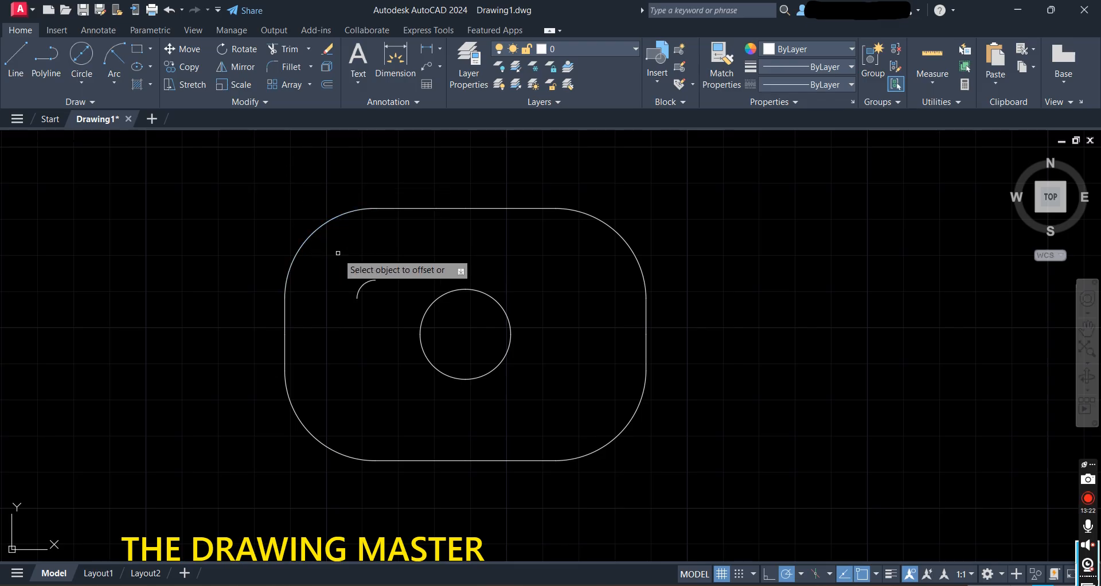
left_click(394, 209)
left_click(390, 248)
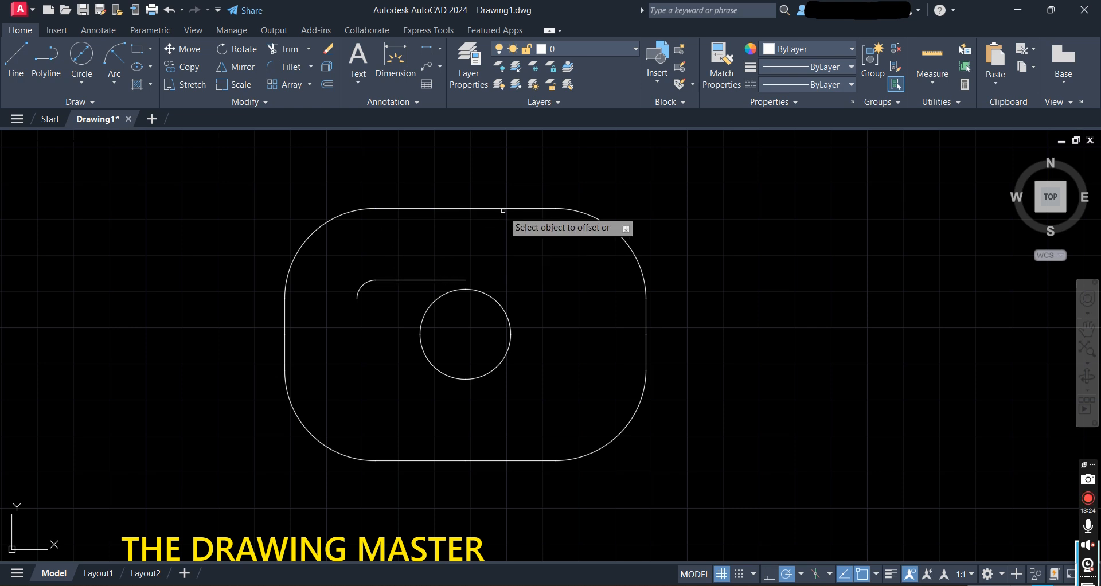
Offset the top line's right half, the upper-right corner arc and the right side inward by 20, and try to offset the circle's upper-right arc
left_click(503, 208)
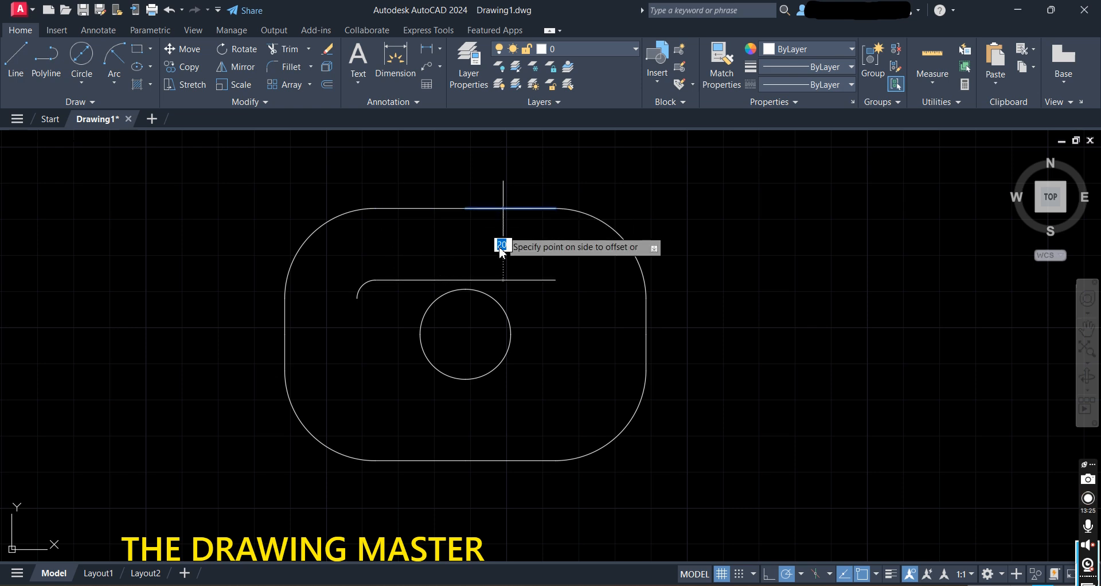
left_click(614, 235)
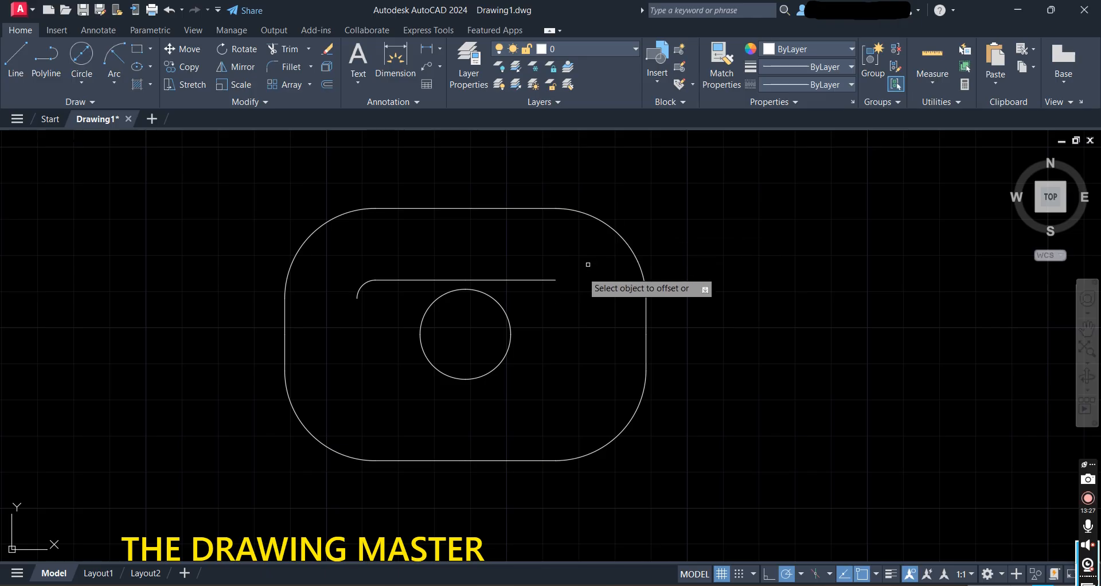
left_click(614, 229)
left_click(559, 312)
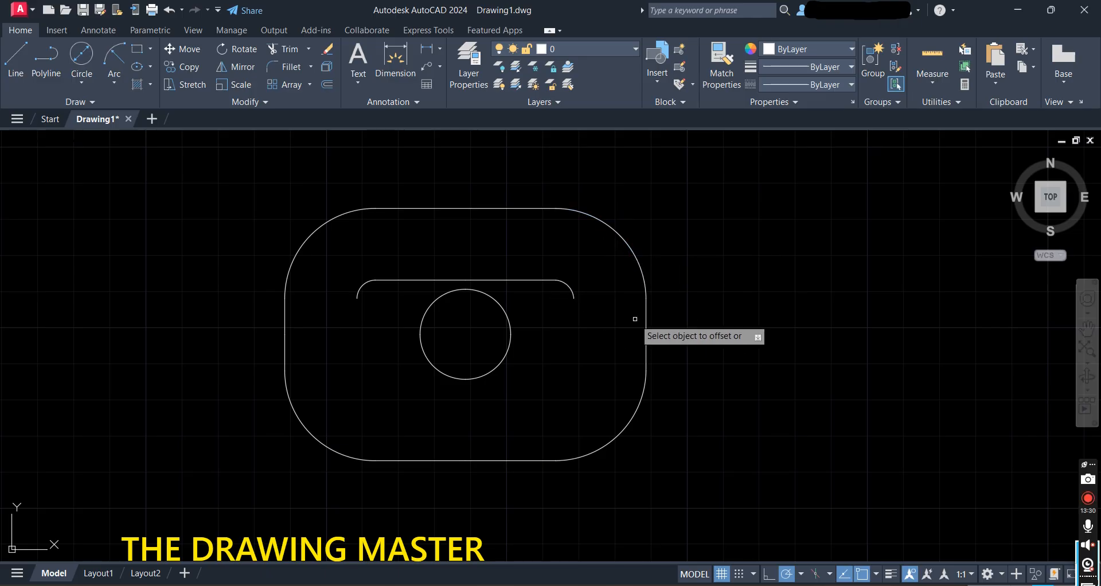
left_click(646, 324)
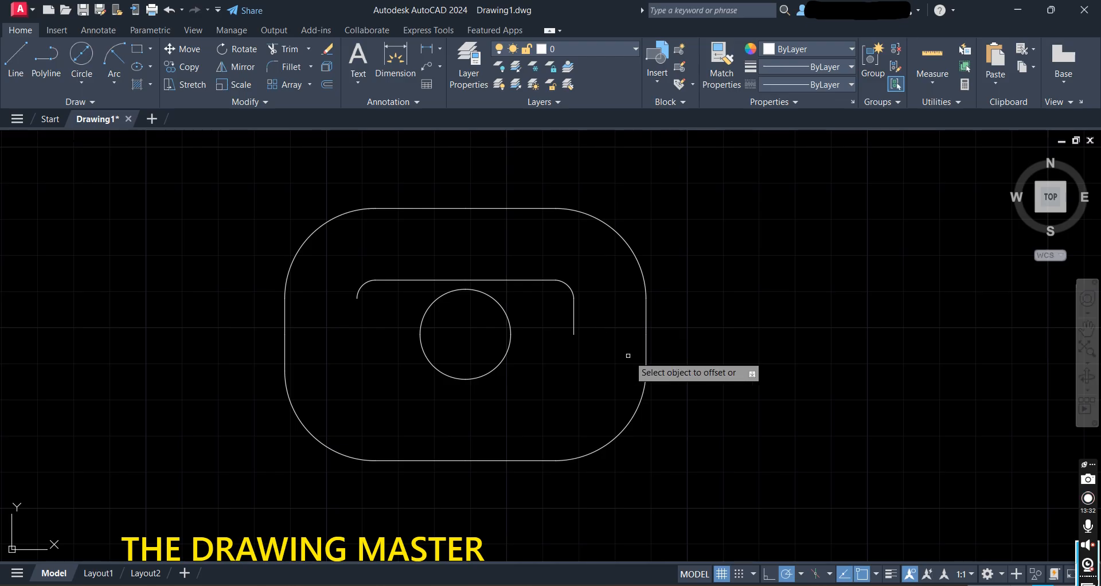
left_click(594, 372)
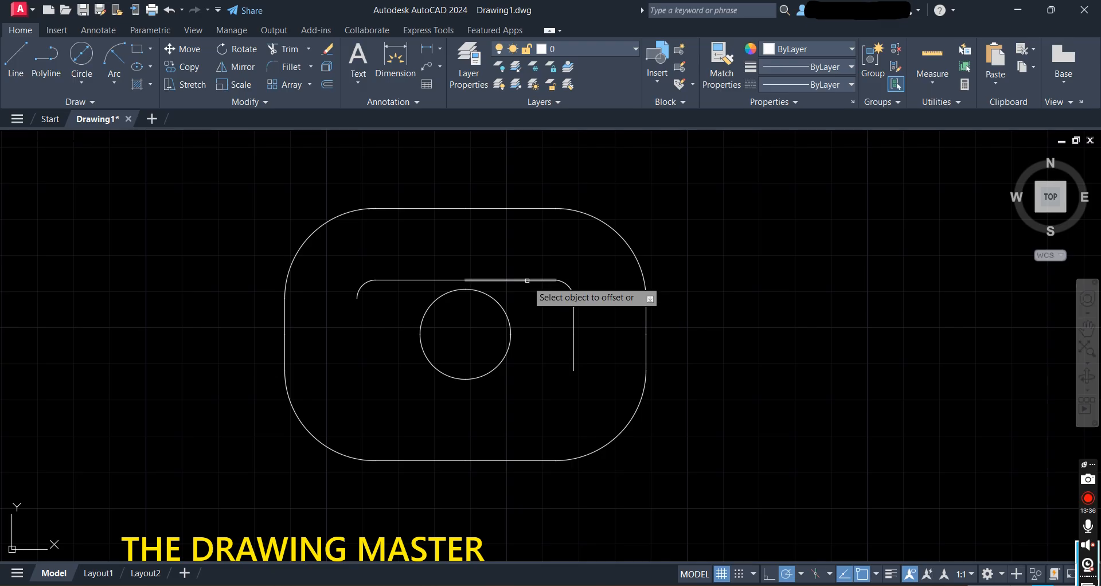
left_click(481, 292)
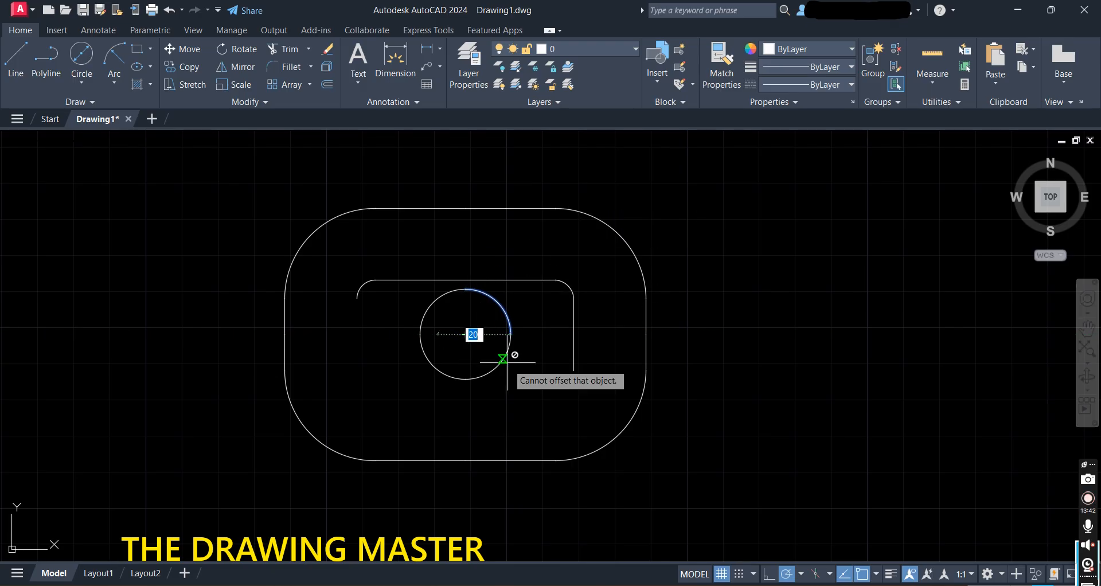
key("Escape")
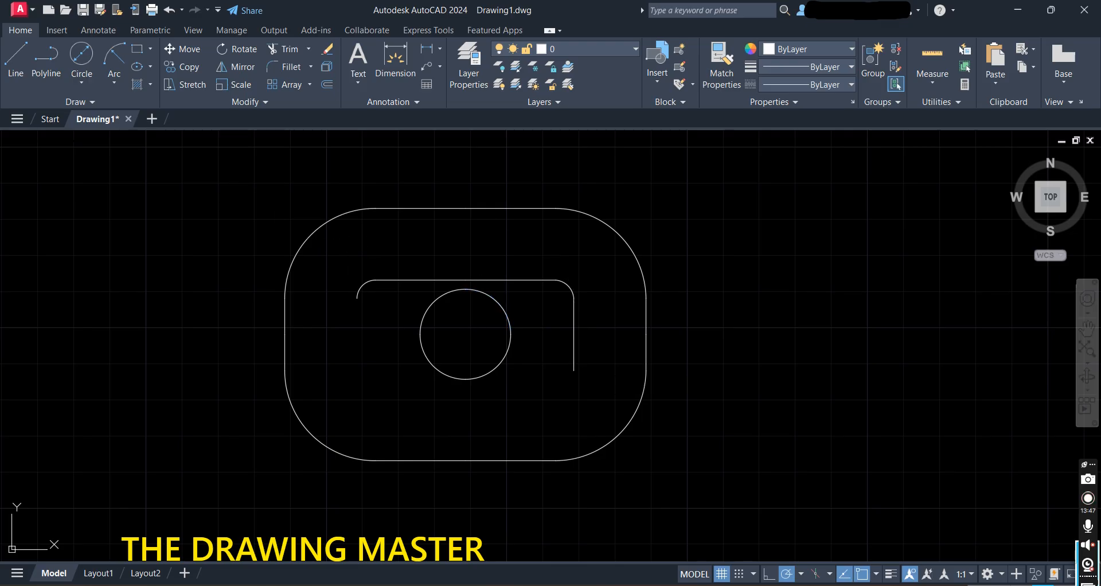
Delete the whole drawing, including the rounded outline, its offset copies and the circle
left_click(256, 179)
left_click(673, 473)
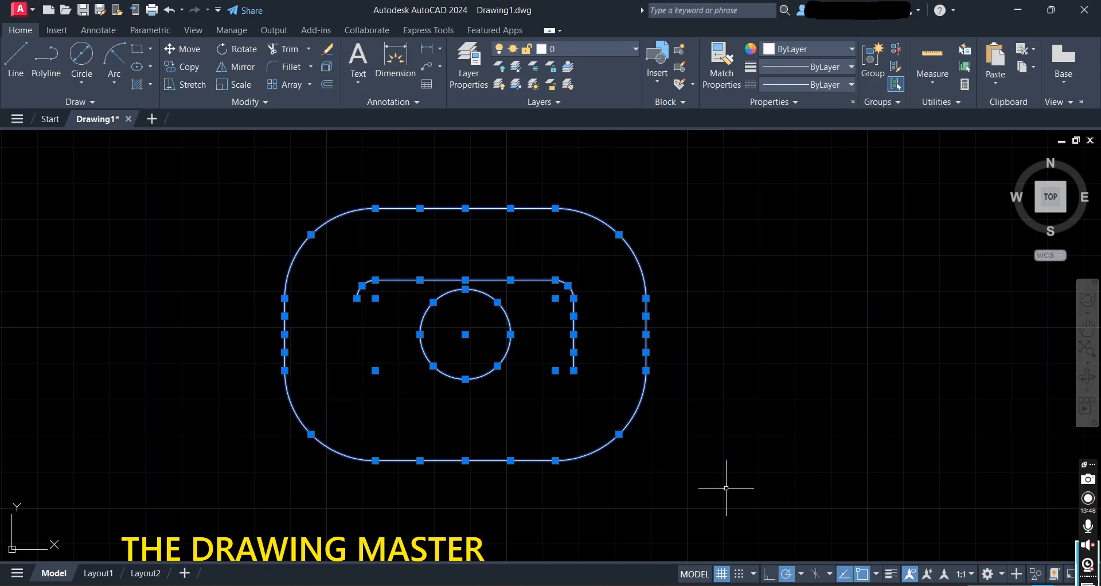
key("Delete")
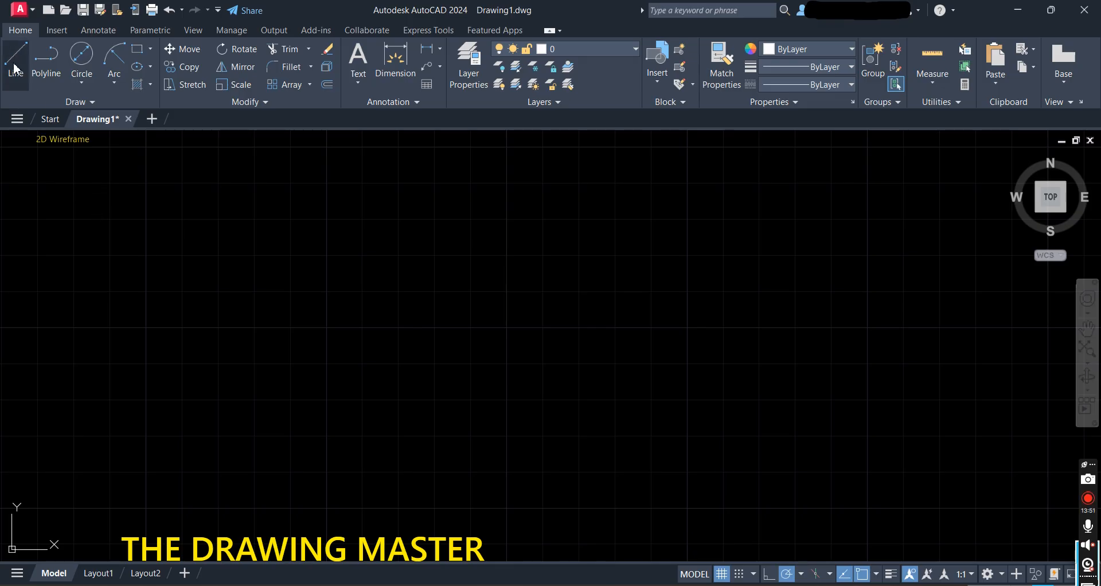
Draw a single horizontal line across the middle of the empty drawing area
left_click(16, 70)
left_click(350, 271)
left_click(598, 271)
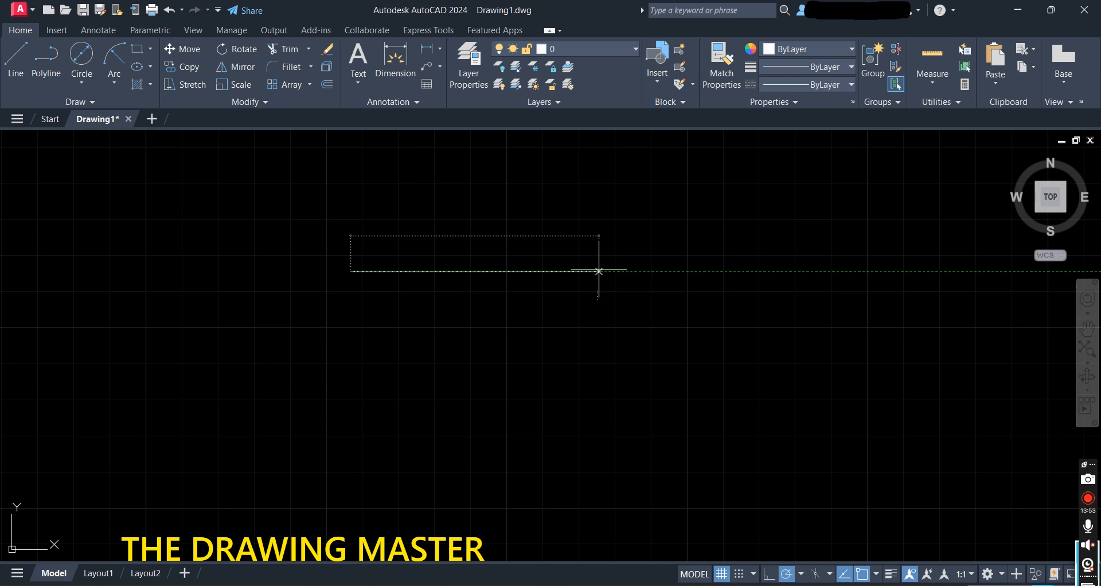
key("Escape")
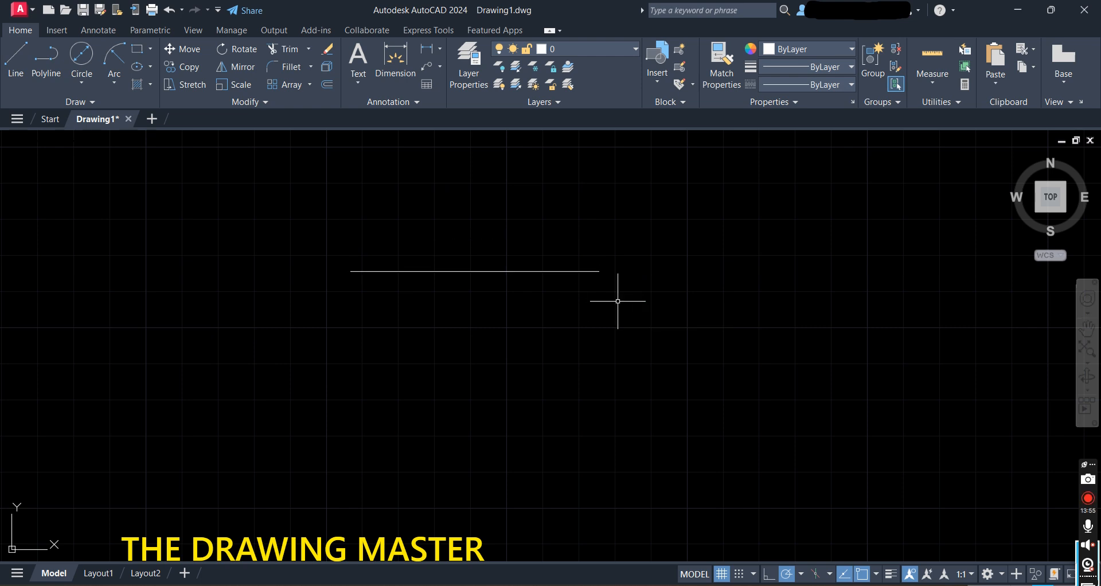
Offset the horizontal line by 20 to both sides, once above and once below it
left_click(326, 85)
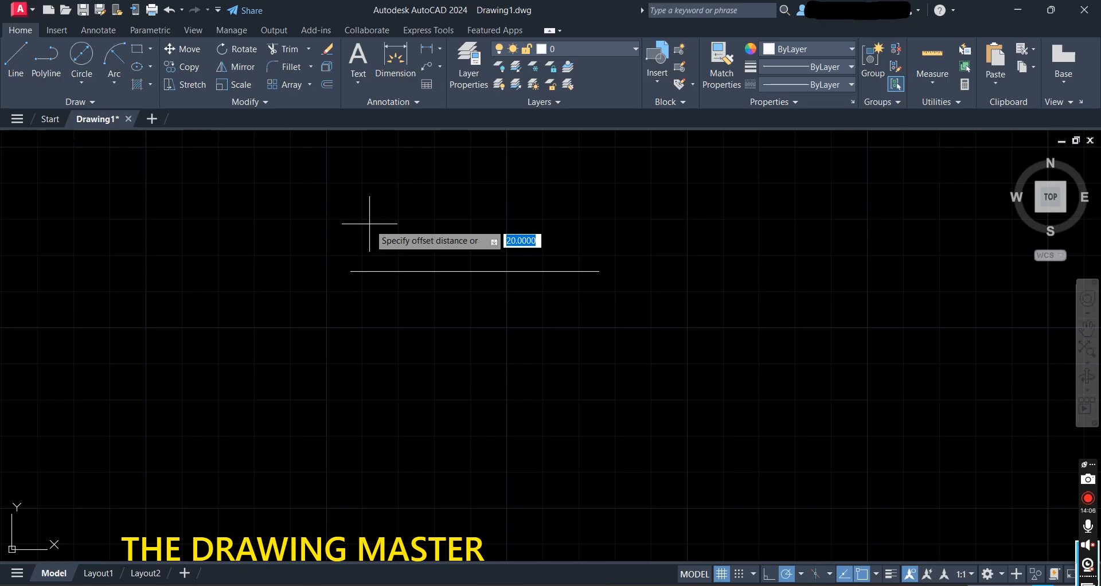
key("Return")
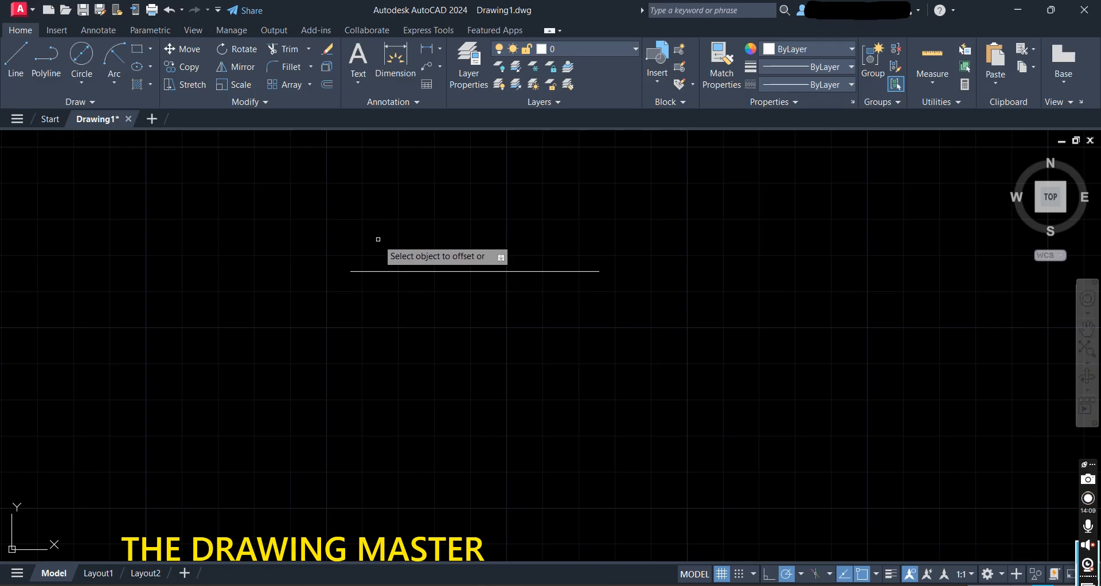
left_click(387, 271)
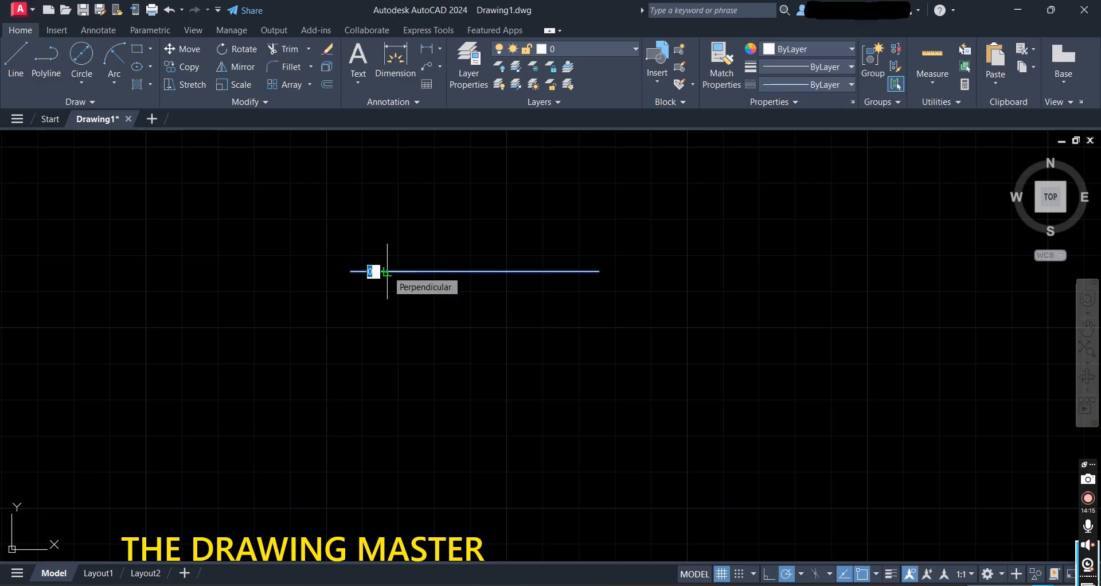
left_click(388, 229)
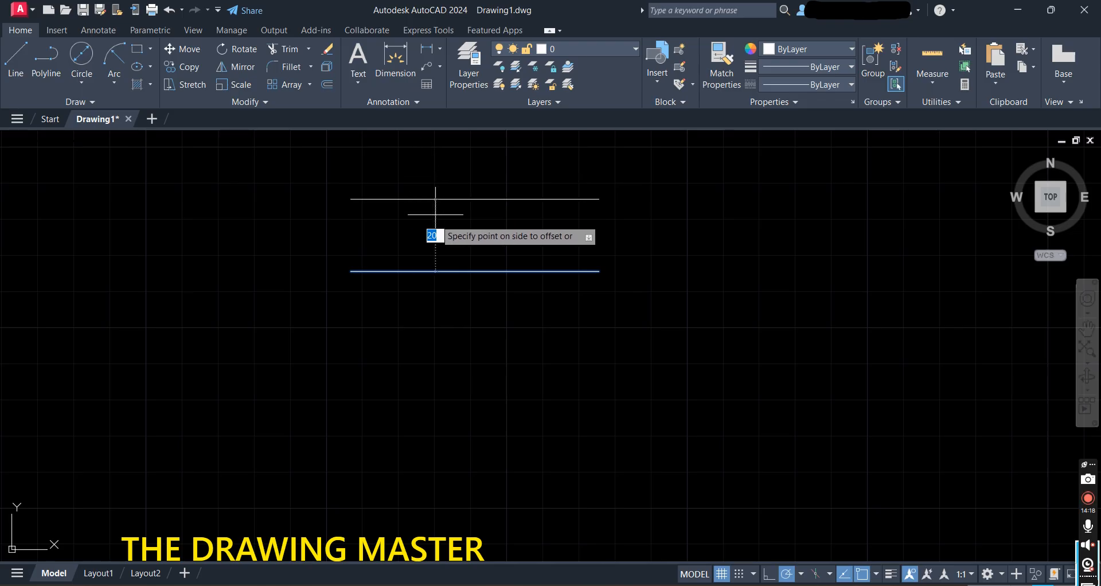
left_click(441, 177)
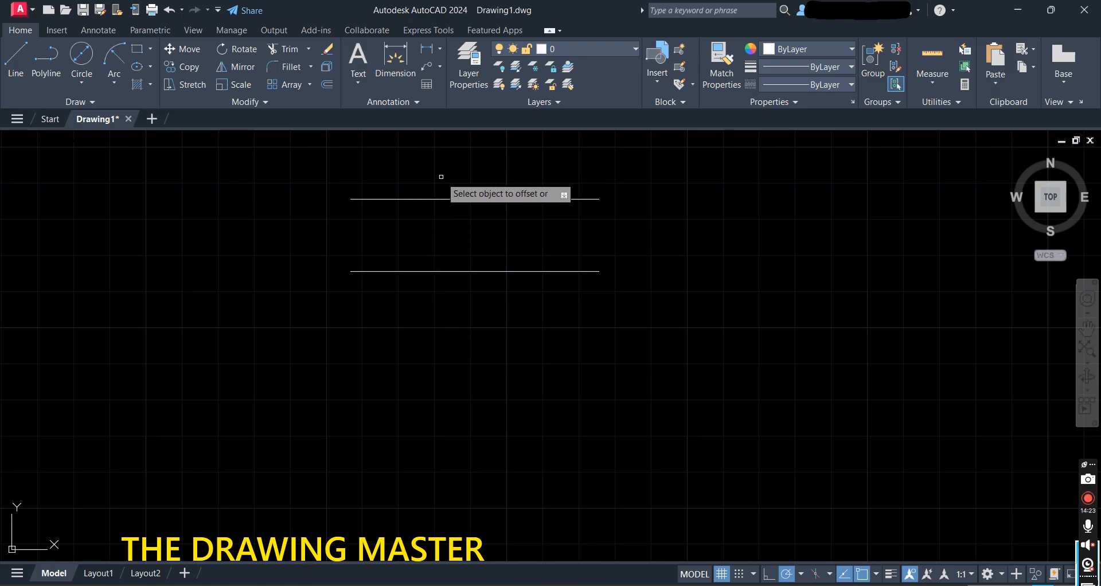
left_click(393, 272)
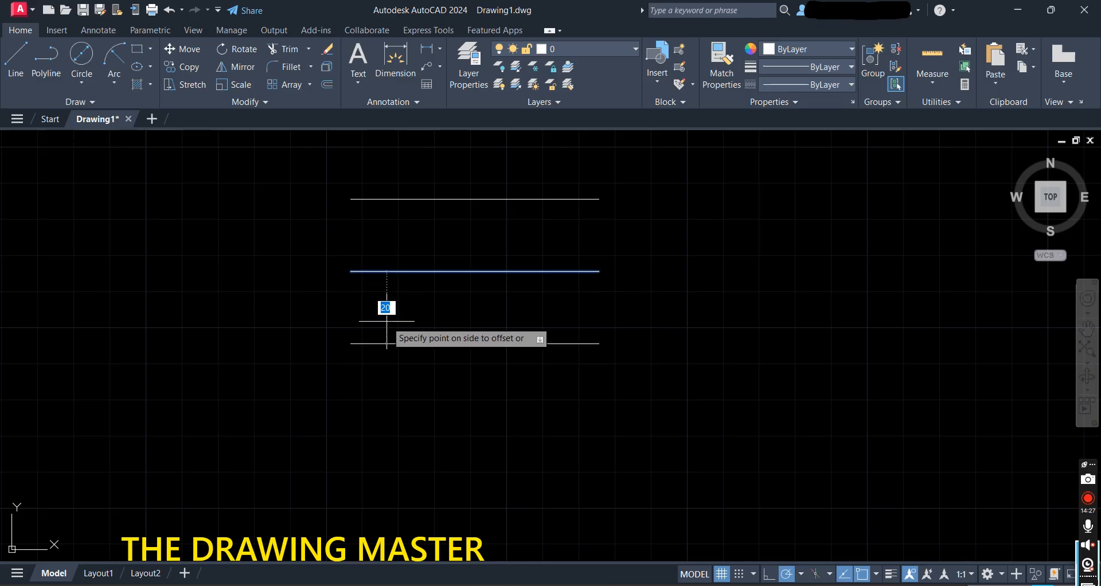
left_click(410, 385)
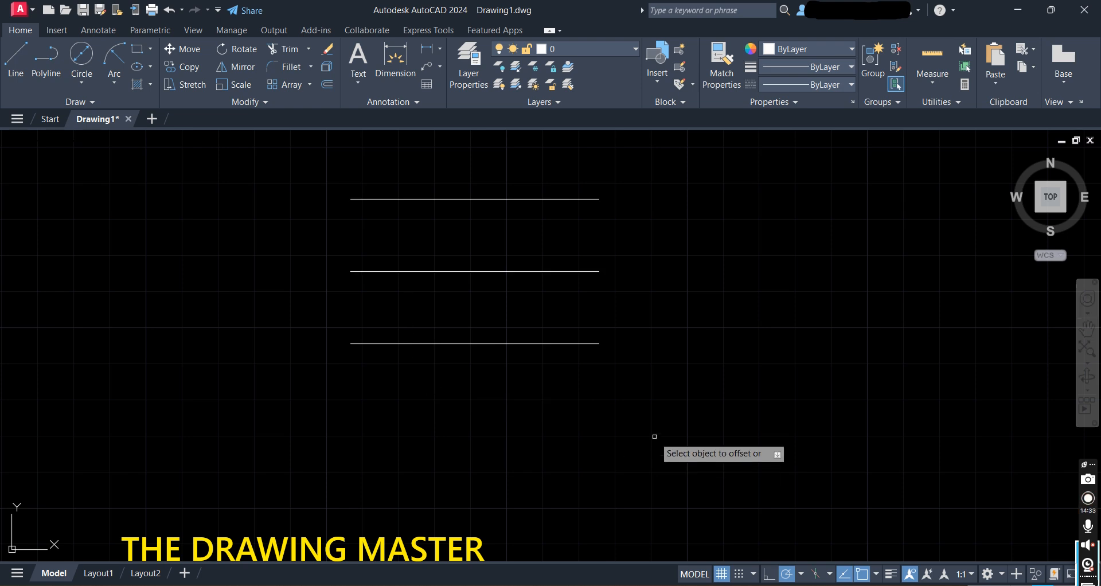
mouse_move(662, 584)
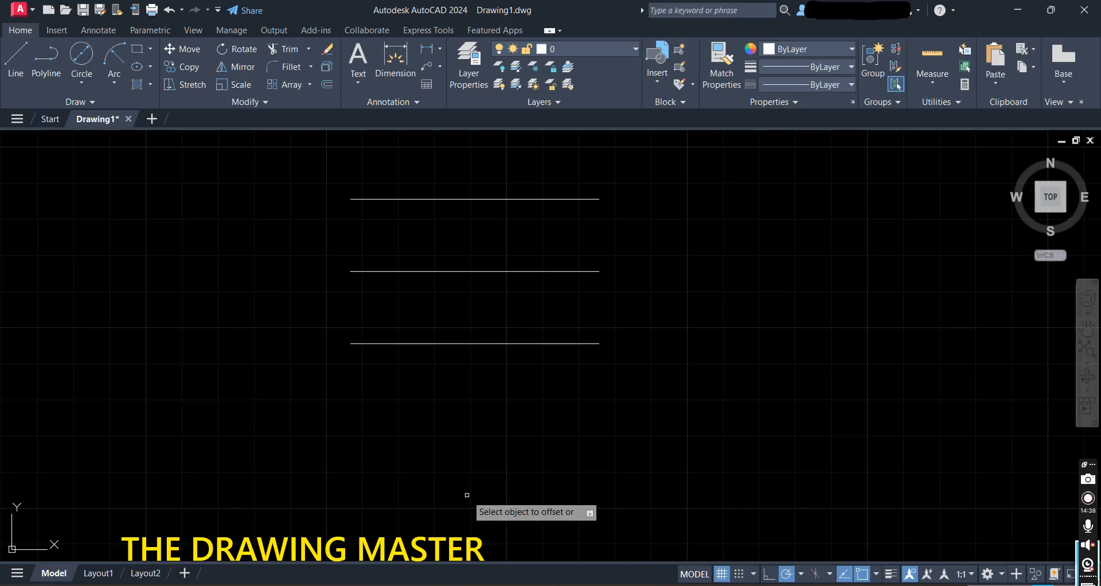
key("Escape")
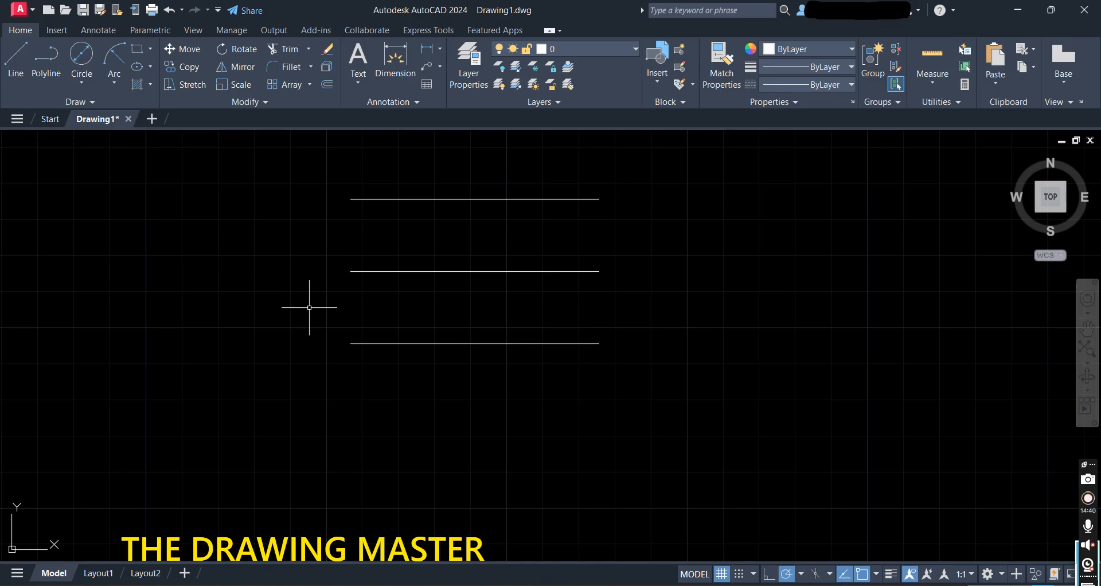
Delete all three parallel horizontal lines
left_click(320, 174)
left_click(682, 379)
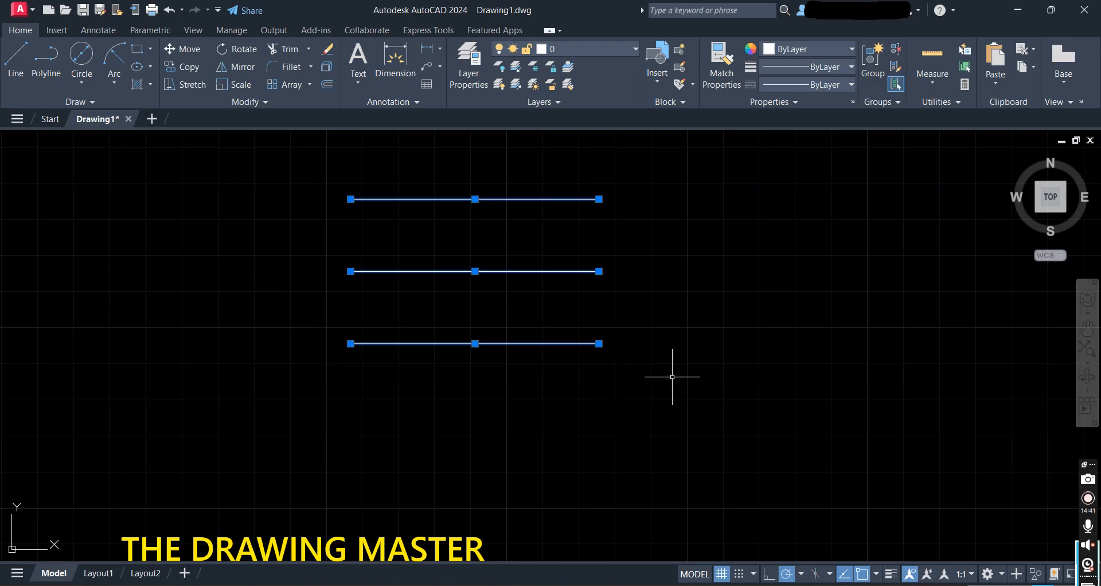
key("Delete")
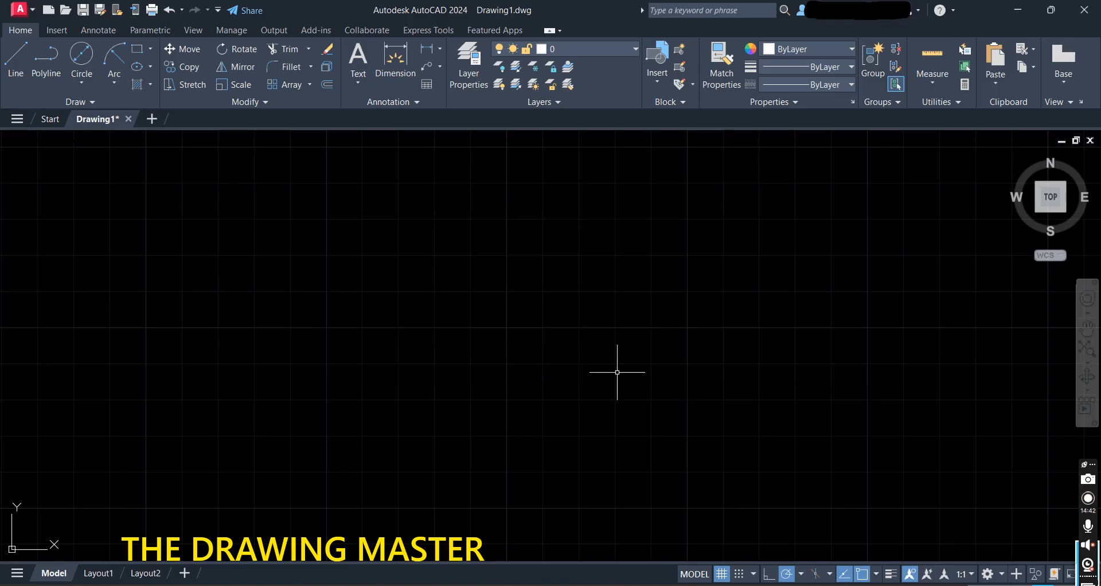
Draw a circle with a diameter of 100 using the Center, Diameter method
left_click(81, 83)
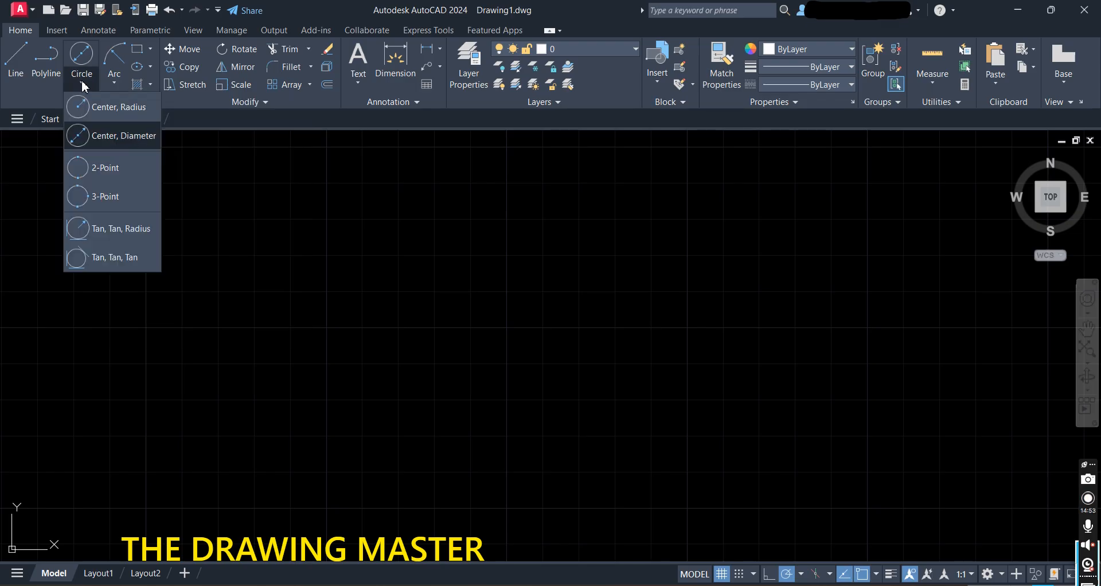
left_click(94, 140)
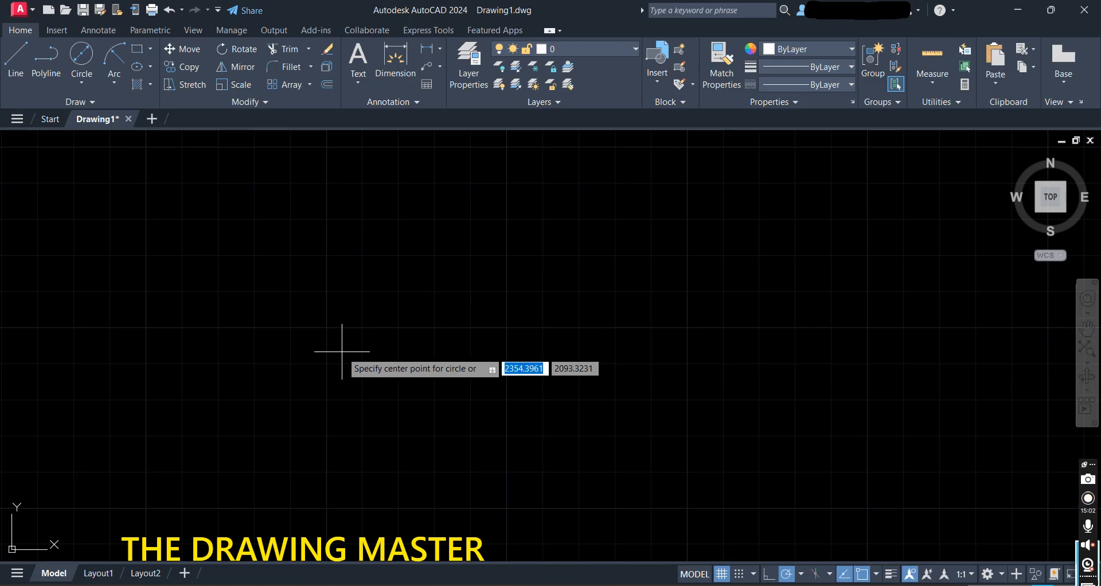
left_click(311, 332)
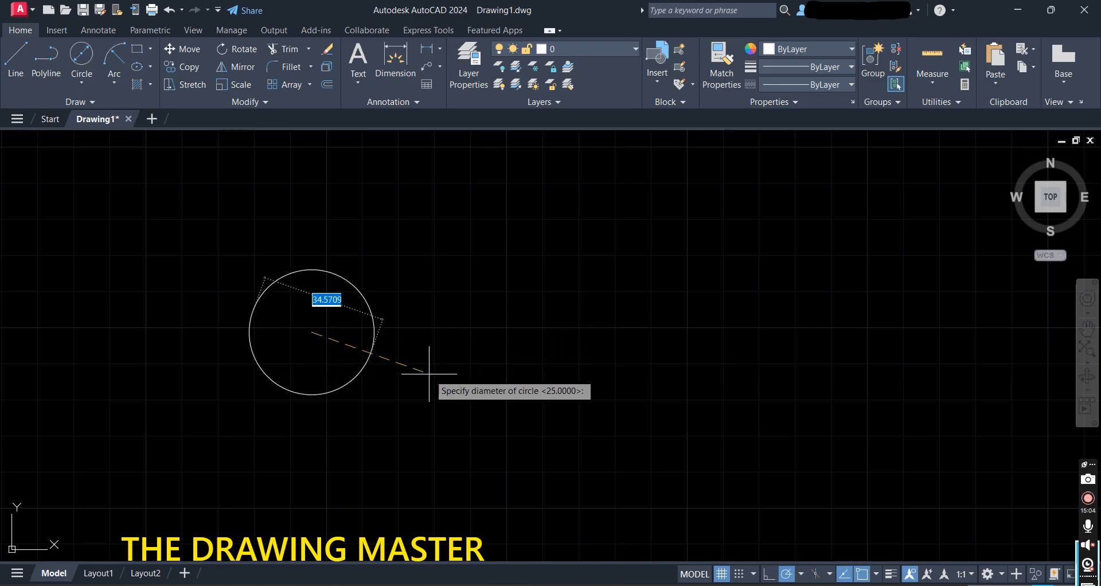
type("100")
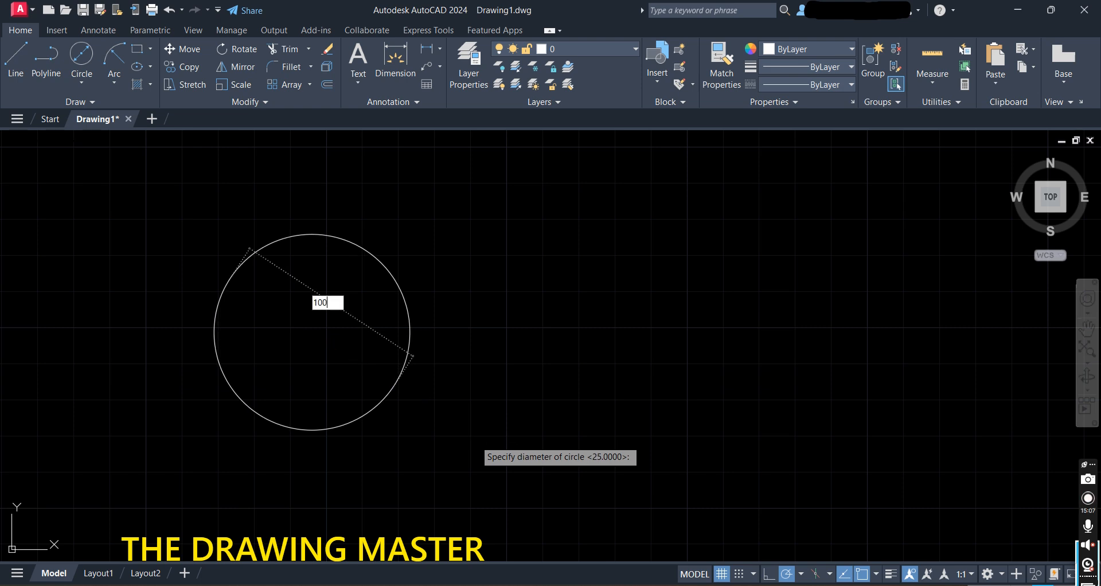
key("Return")
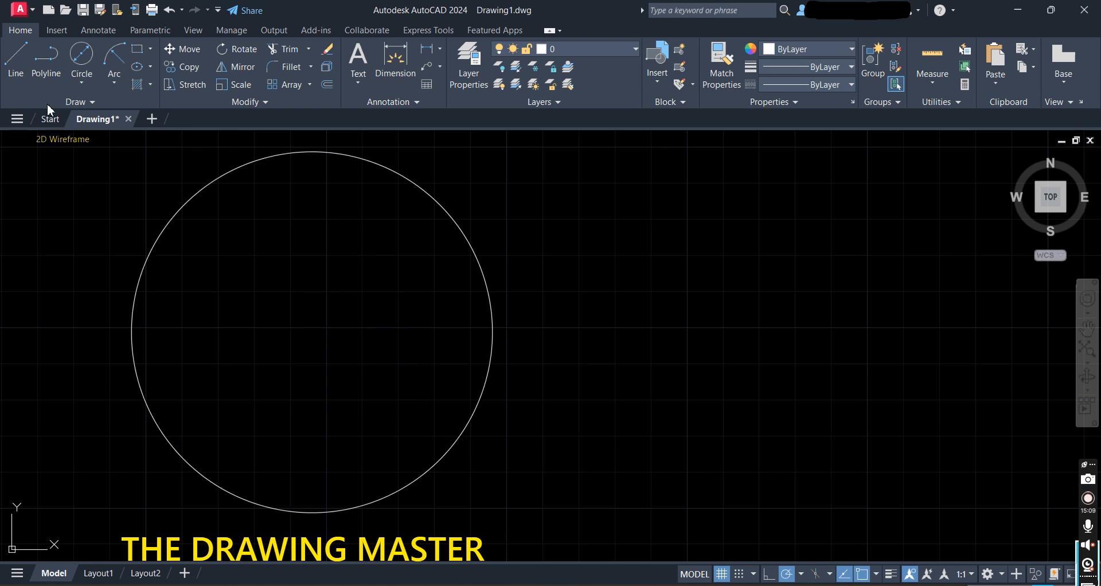
Draw a horizontal line of length 40 from the circle's center toward its right side
left_click(16, 66)
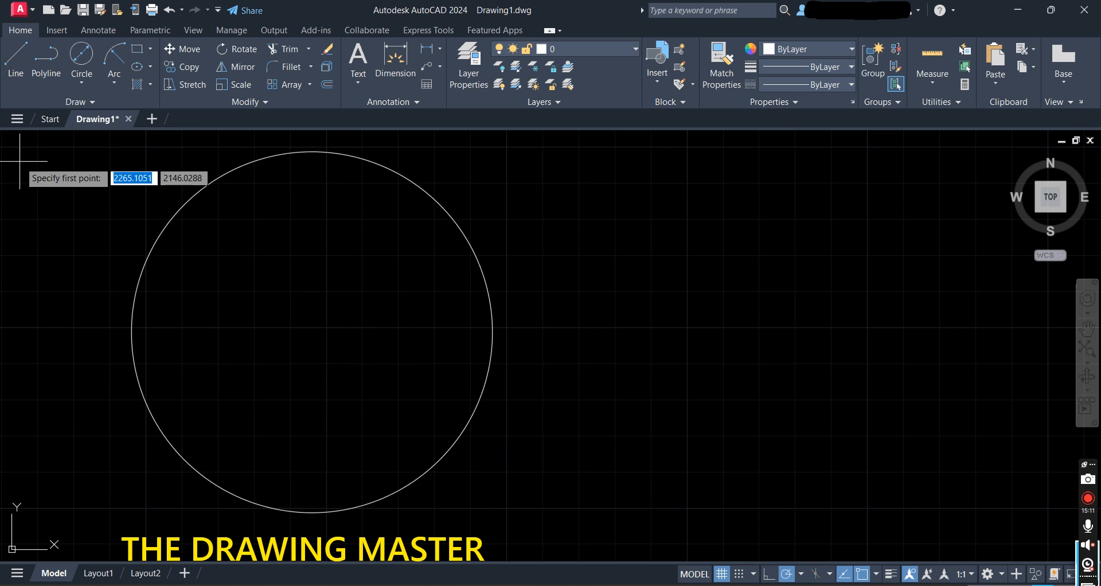
left_click(311, 331)
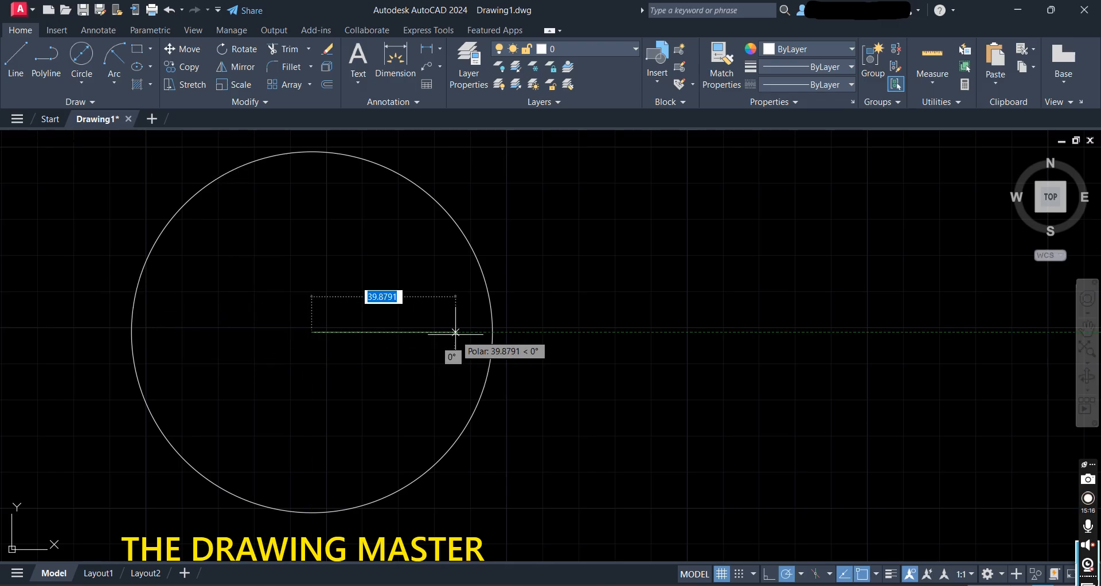
type("40")
key("Return")
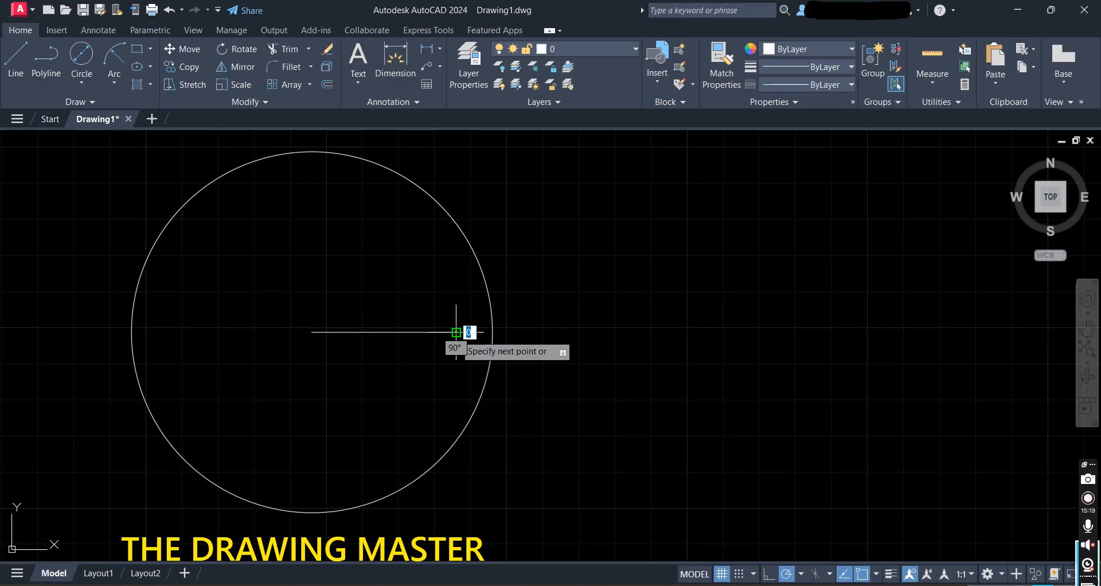
key("Return")
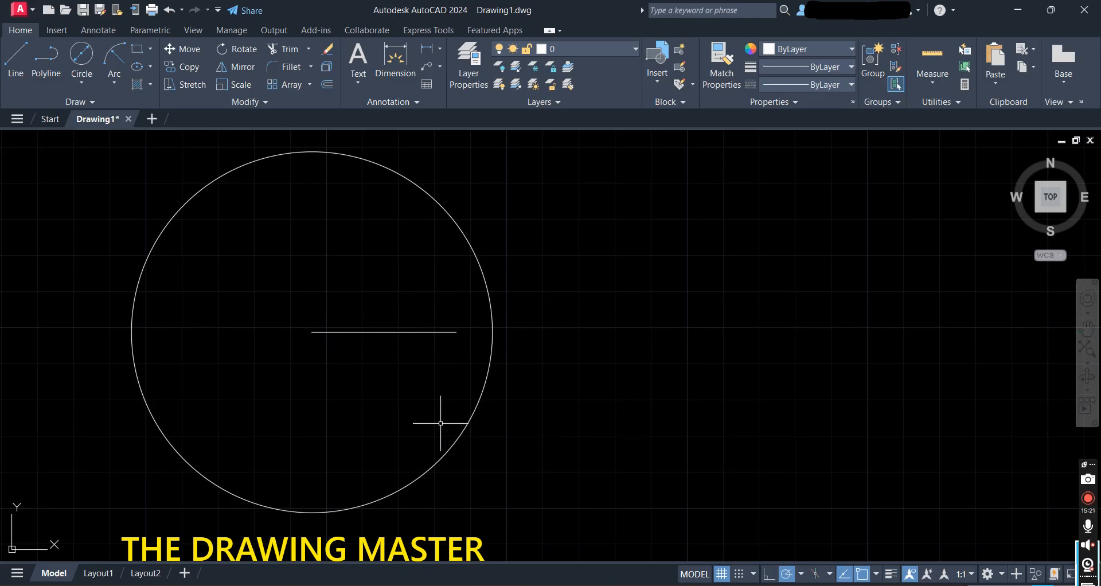
Draw a circle of diameter 5 centered on the line's outer end and trim the line inside it
left_click(89, 82)
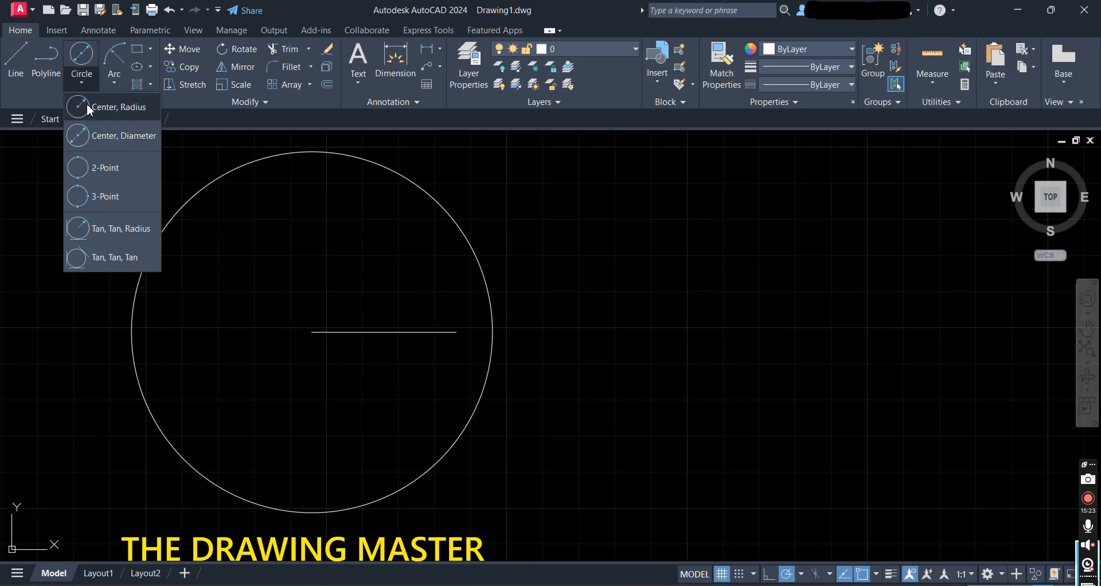
left_click(104, 135)
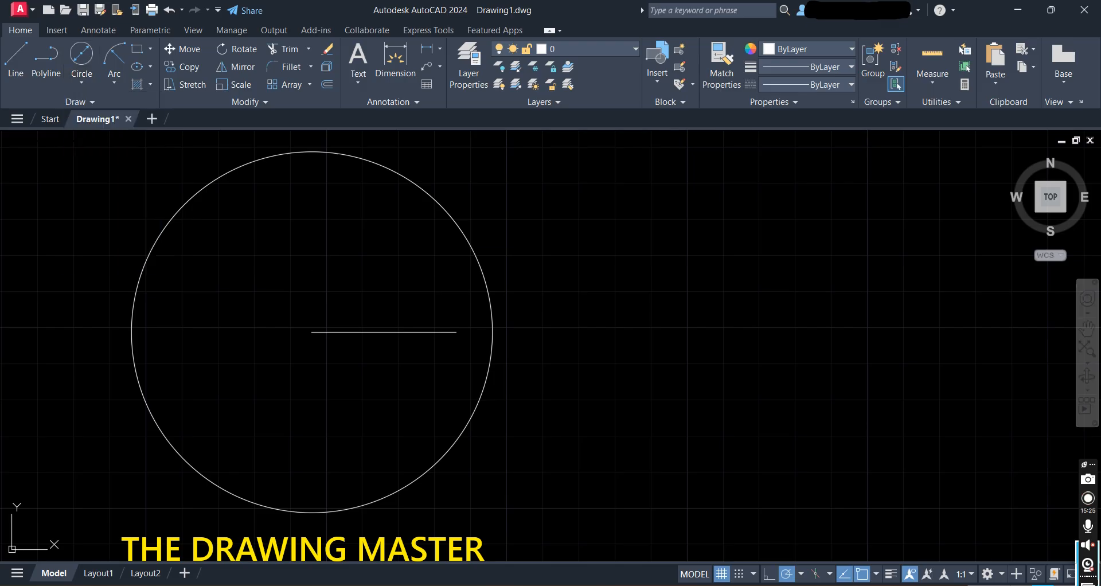
left_click(457, 332)
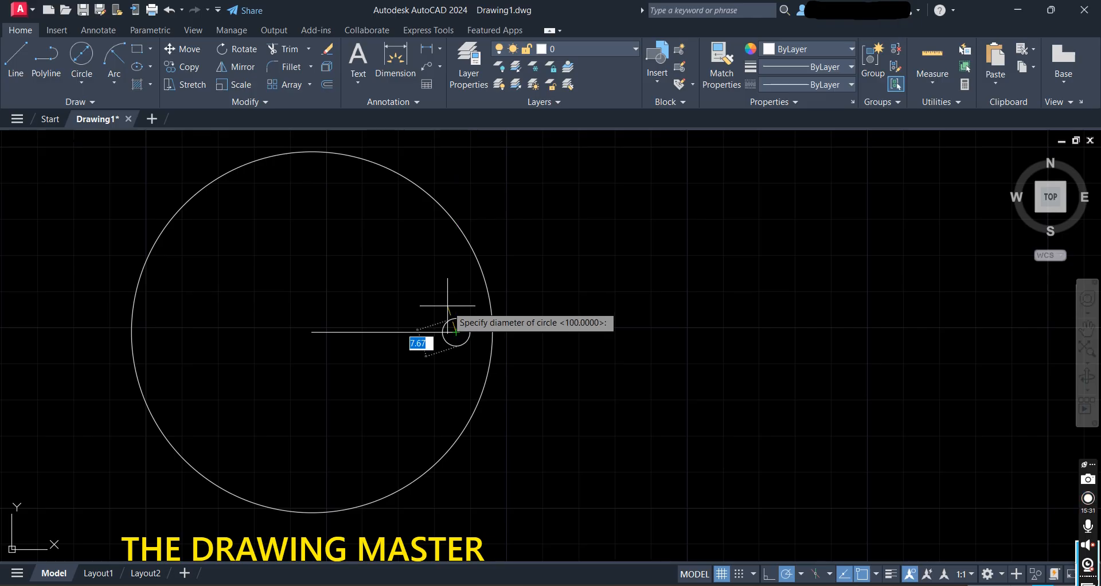
type("5")
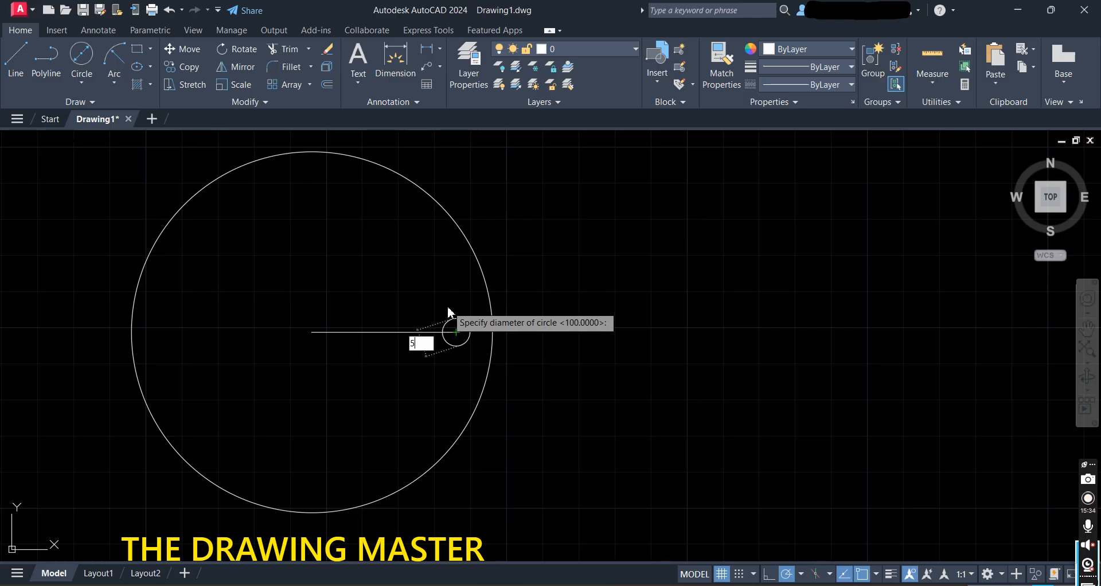
key("Return")
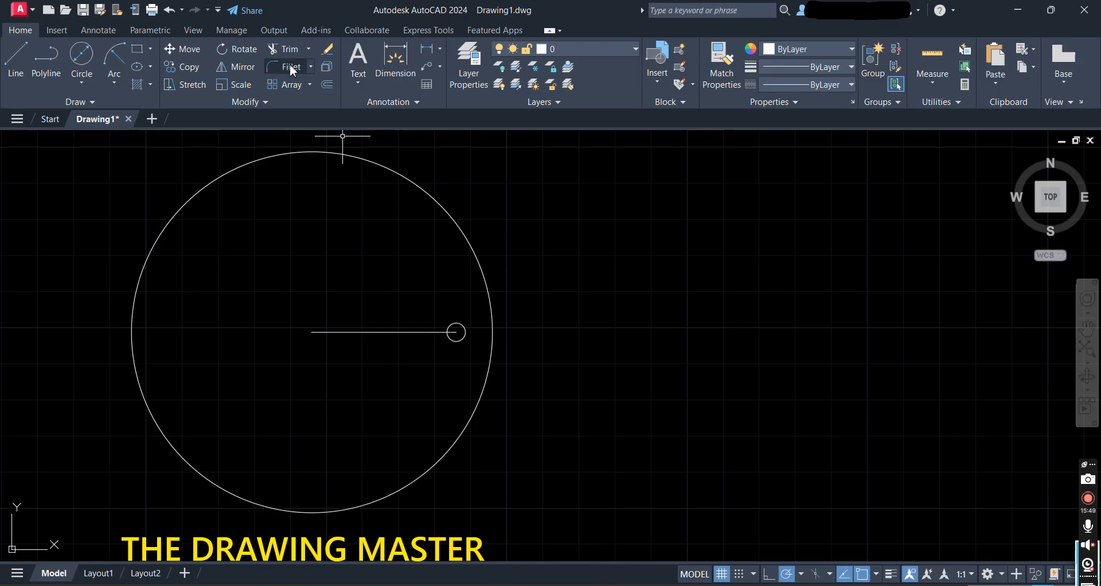
left_click(283, 48)
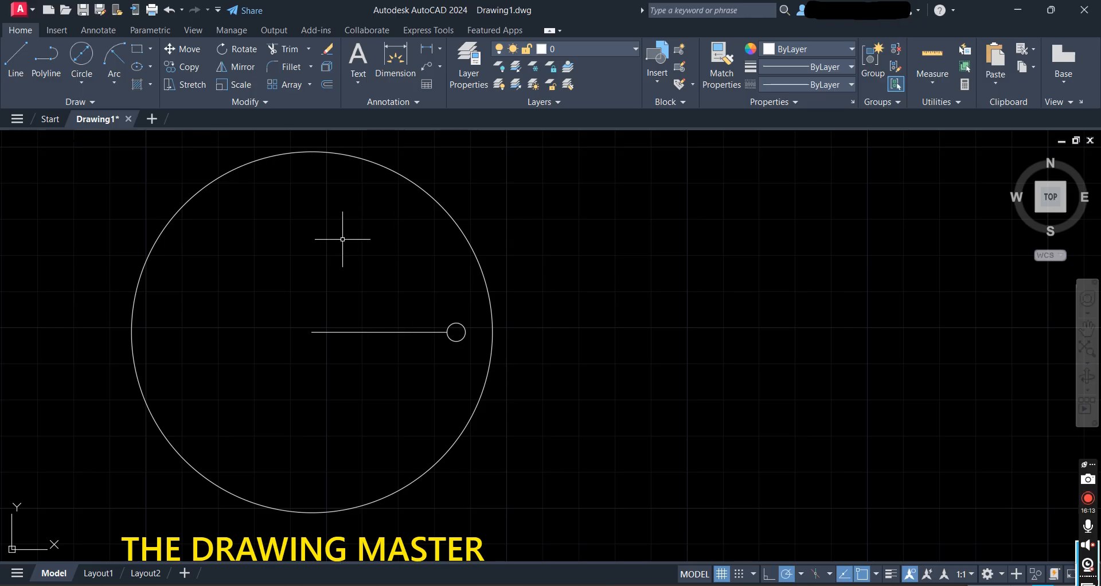
Create a polar array of the line and small circle around the large circle's center
left_click(309, 84)
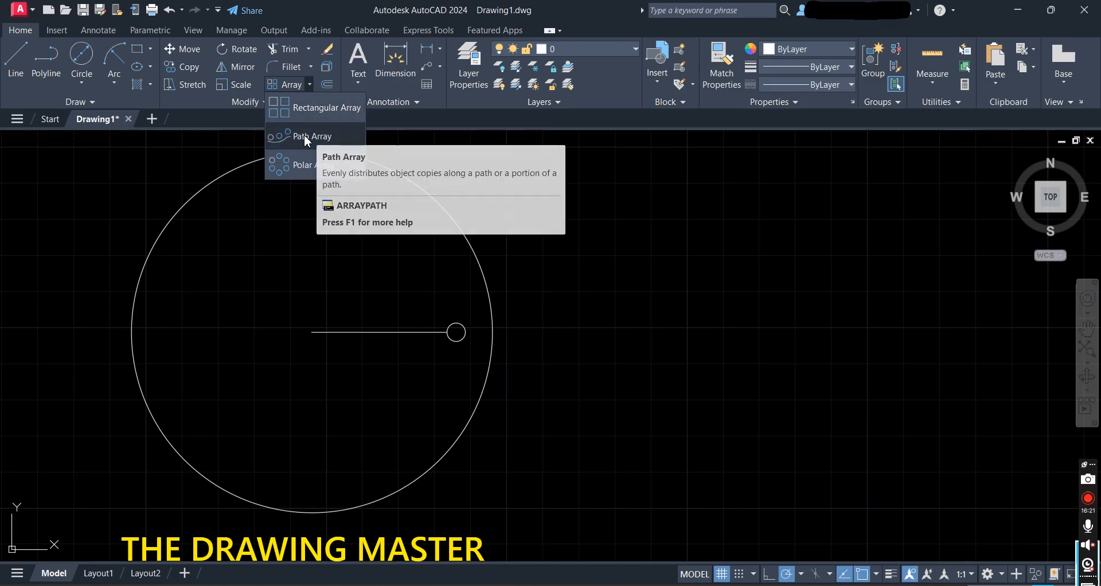
left_click(288, 162)
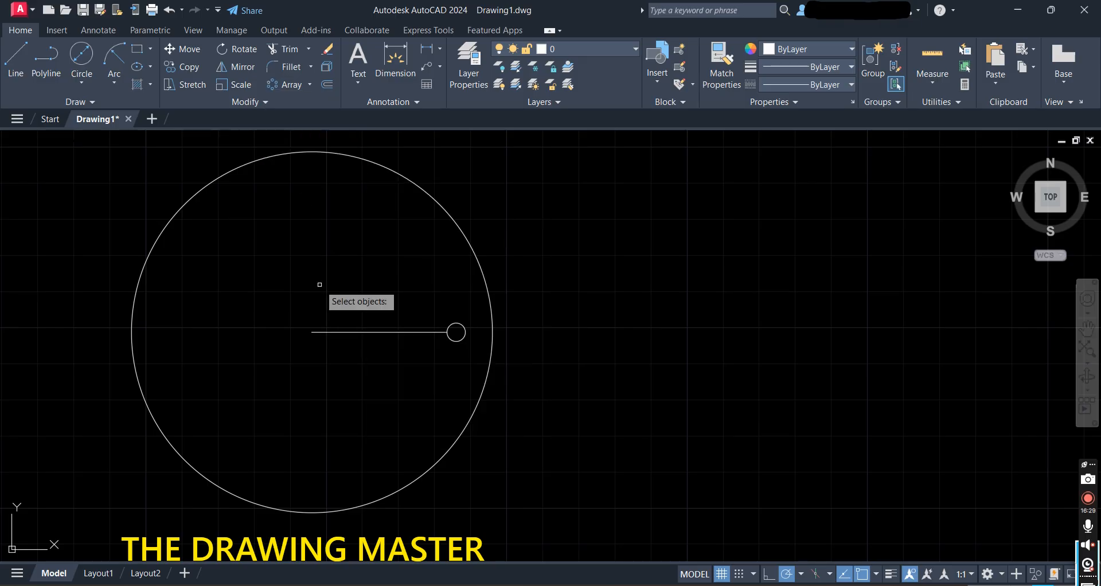
left_click(293, 297)
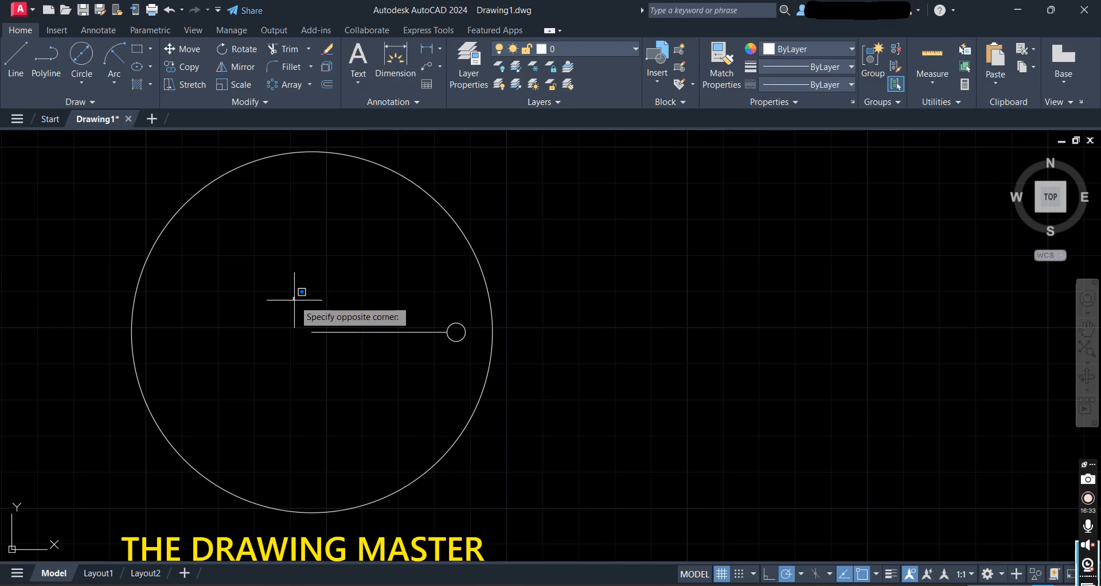
left_click(478, 358)
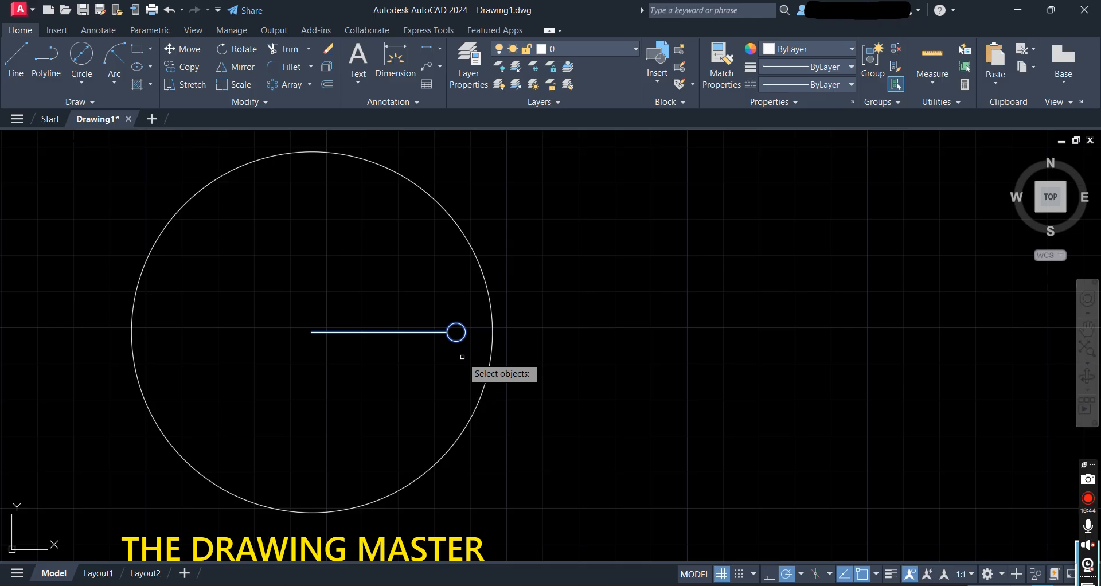
key("Return")
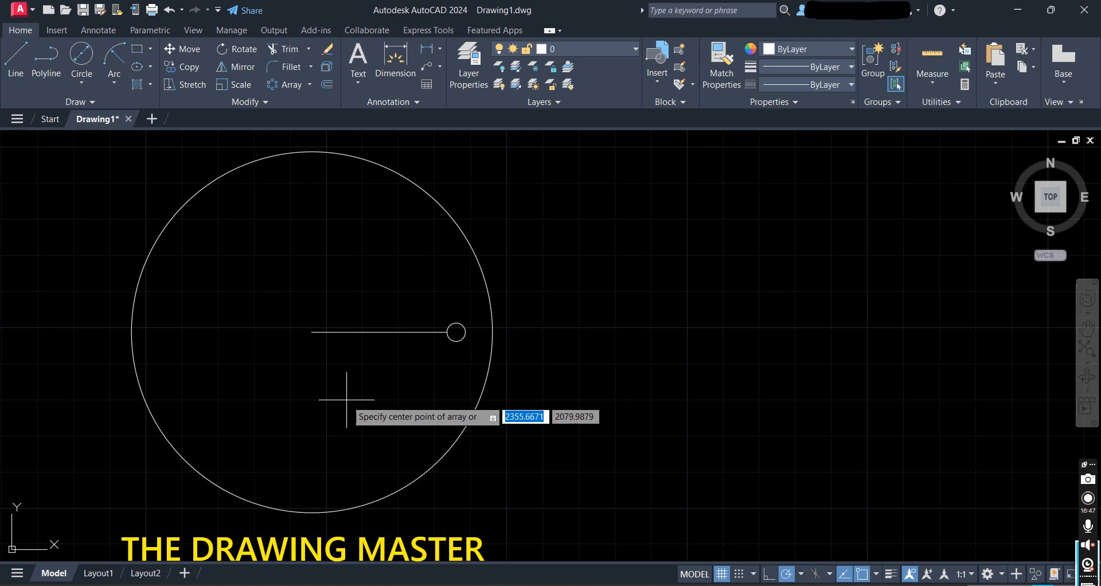
left_click(311, 332)
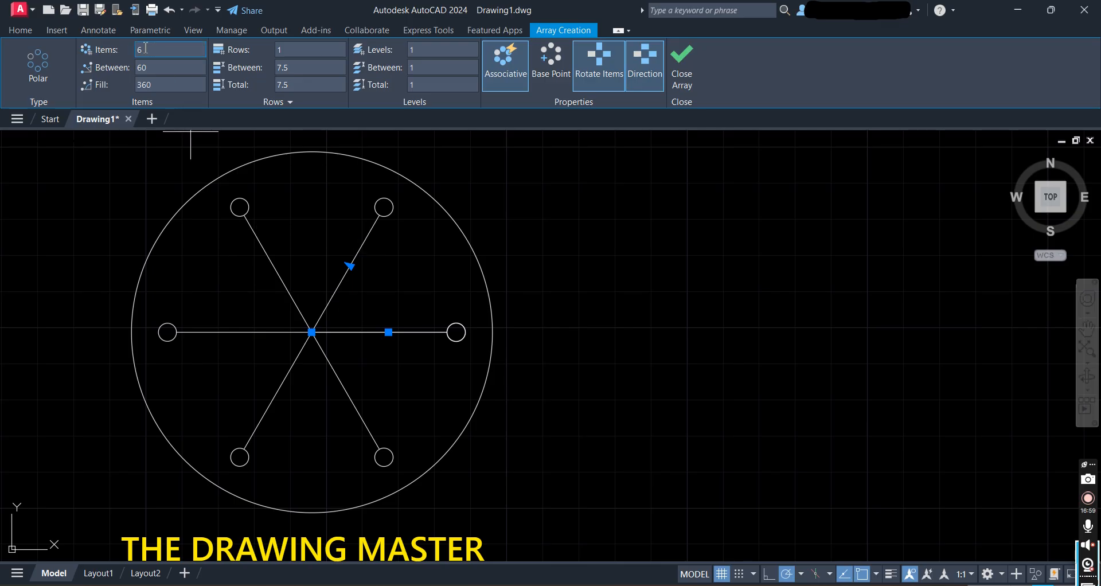
Set the polar array to 24 items over a 180-degree fill angle and finish it
left_click_drag(149, 52, 134, 54)
type("24")
key("Return")
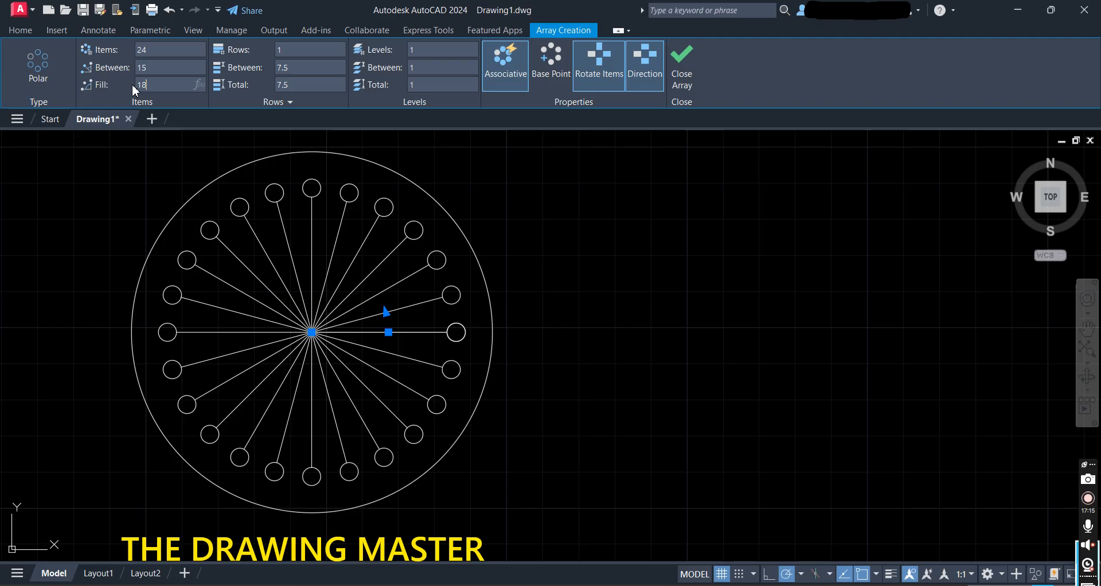
key("Return")
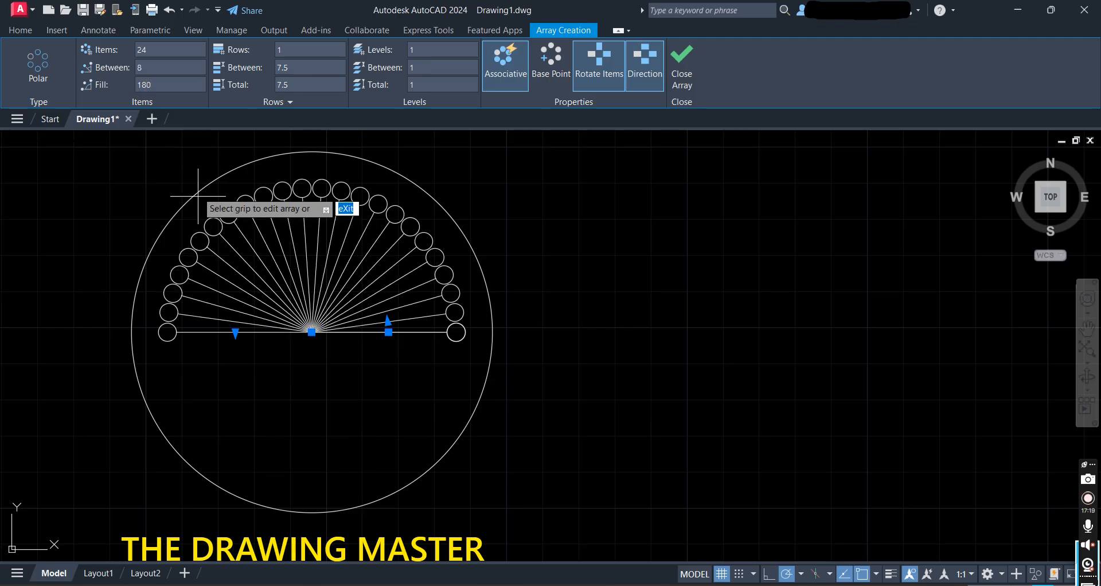
left_click(685, 78)
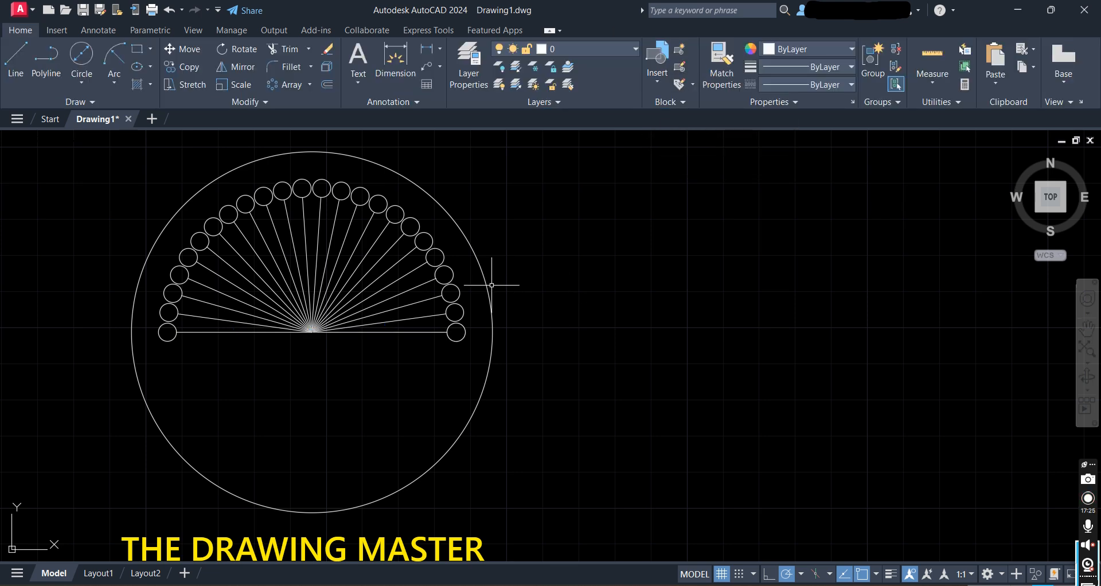
Create a rectangular array of the large circle together with its fan of lines and small circles
scroll(491, 285, "down", 2)
middle_click_drag(504, 287, 361, 300)
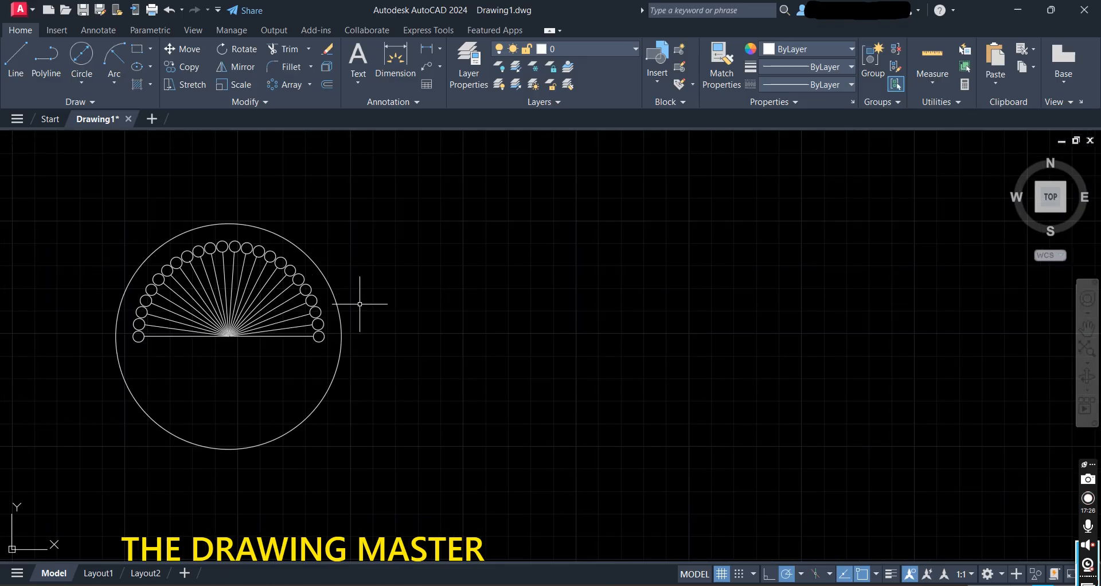
scroll(359, 304, "up", 2)
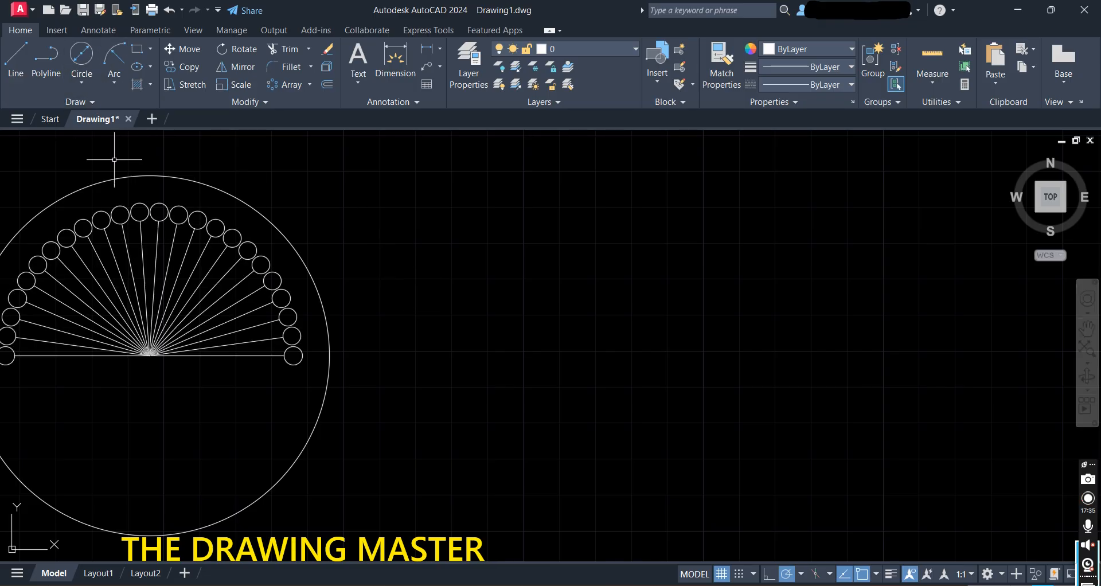
scroll(115, 159, "down", 5)
middle_click_drag(184, 234, 278, 327)
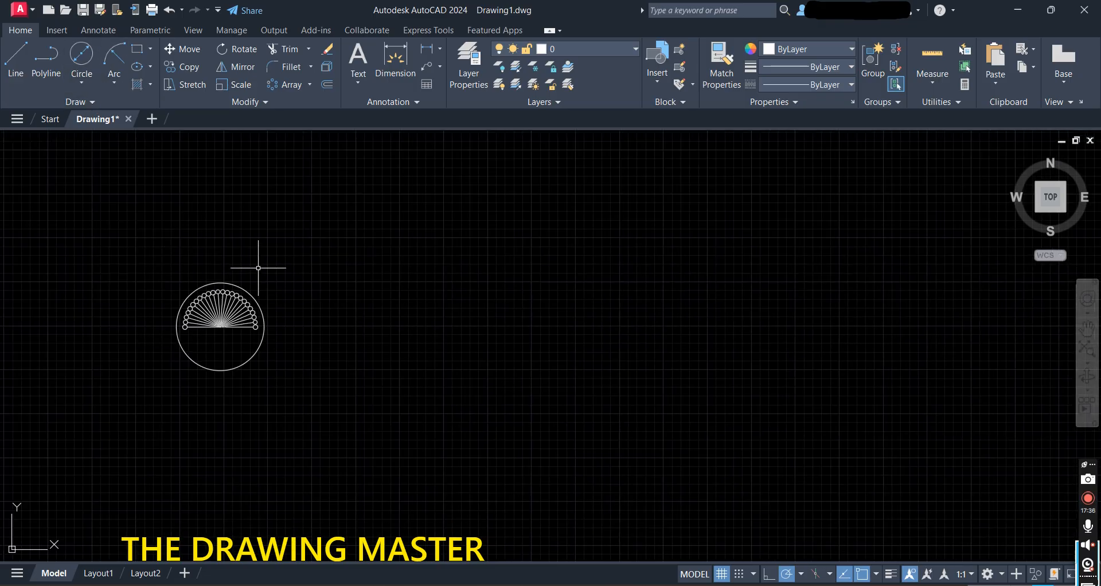
middle_click_drag(258, 268, 282, 373)
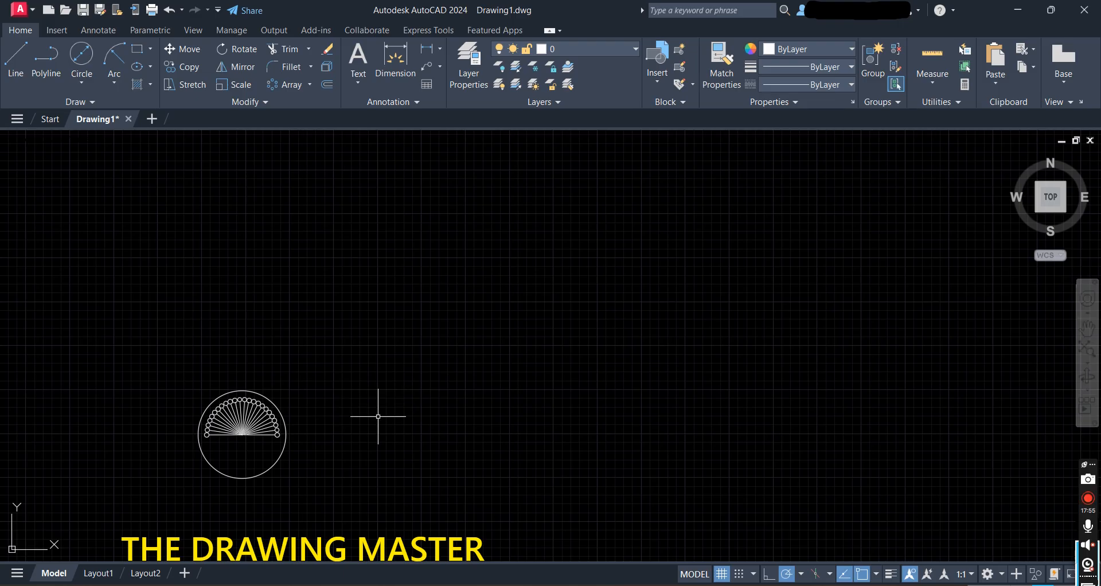
left_click(309, 85)
left_click(309, 85)
left_click(309, 85)
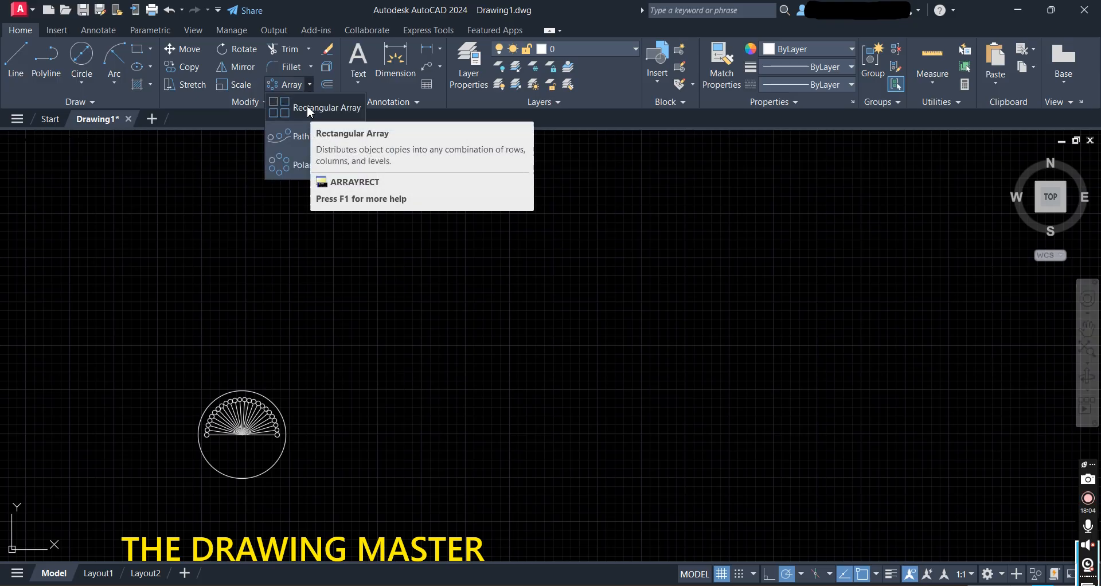
left_click(307, 107)
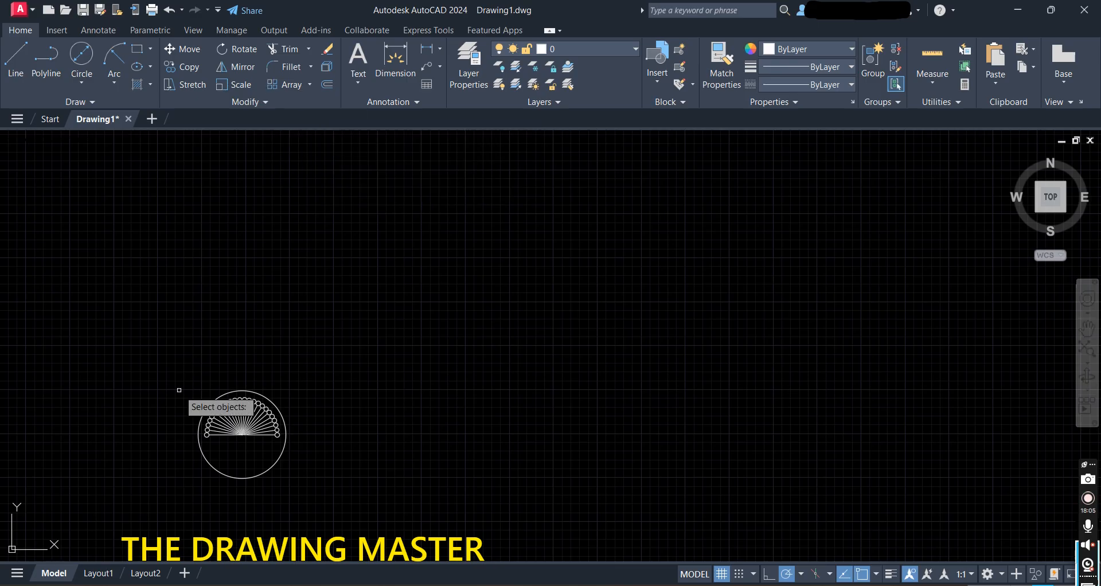
left_click(167, 374)
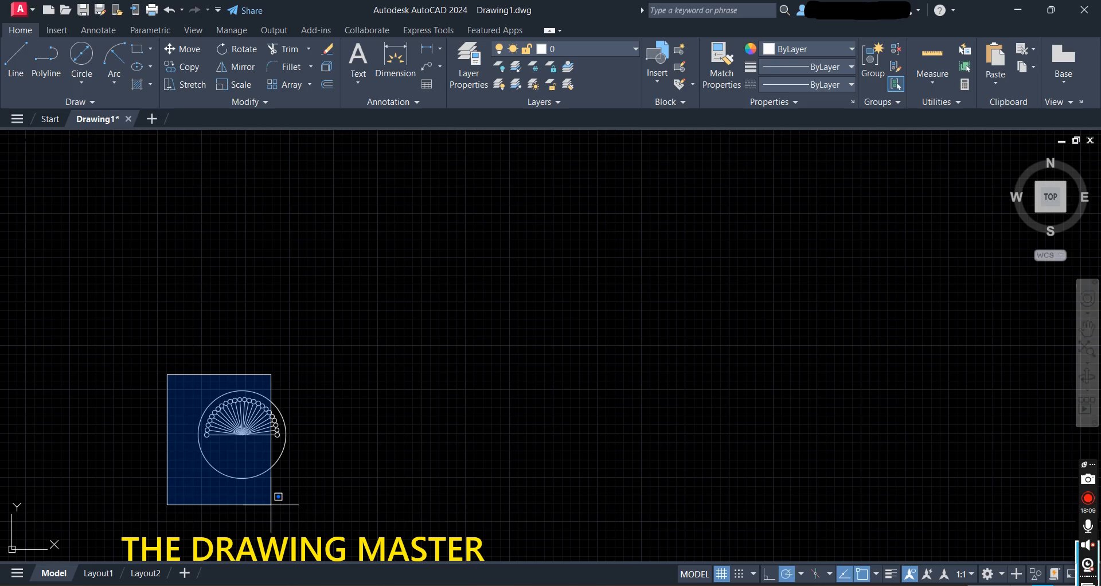
left_click(315, 489)
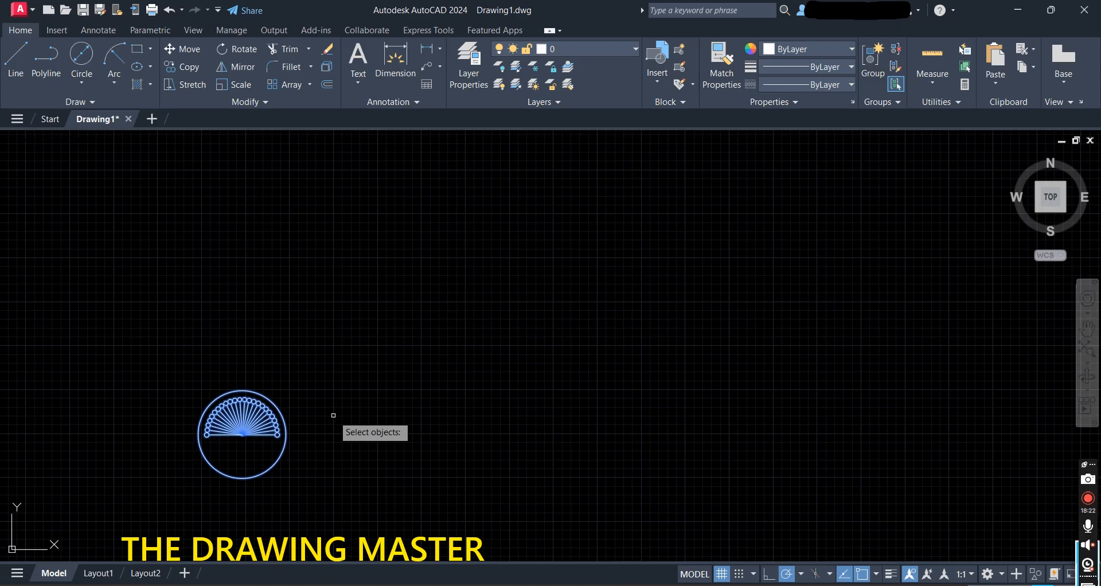
key("Return")
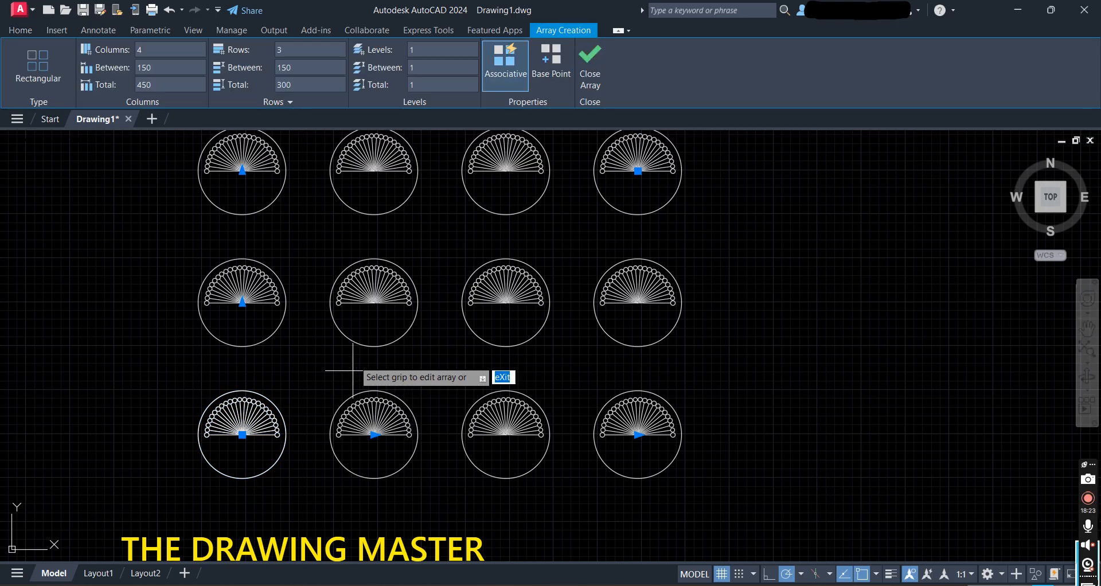
Set the rectangular array to 3 columns and 2 rows and finish it
scroll(348, 336, "down", 2)
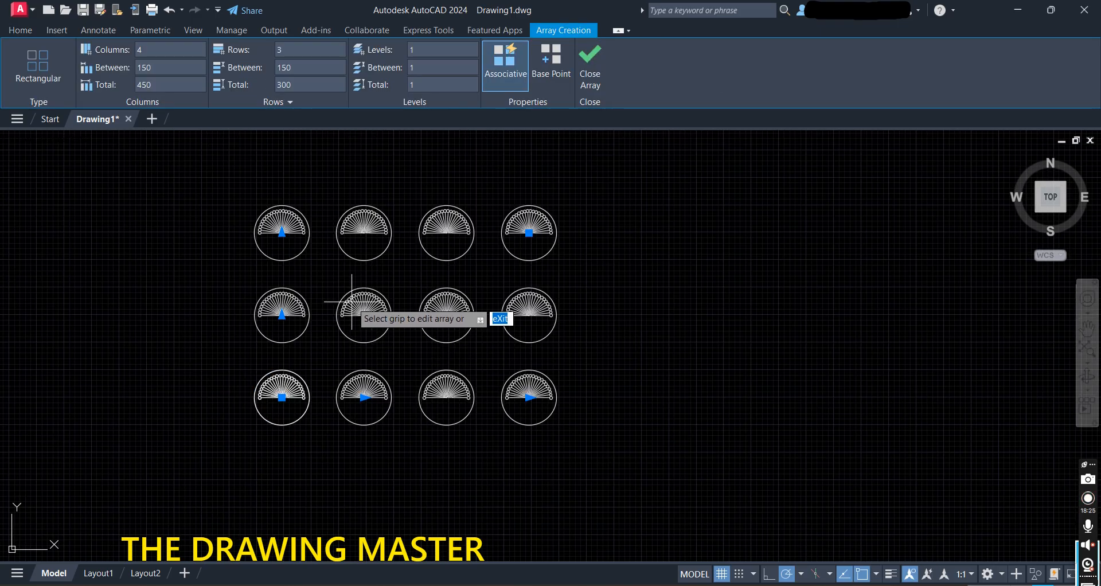
scroll(352, 301, "up", 2)
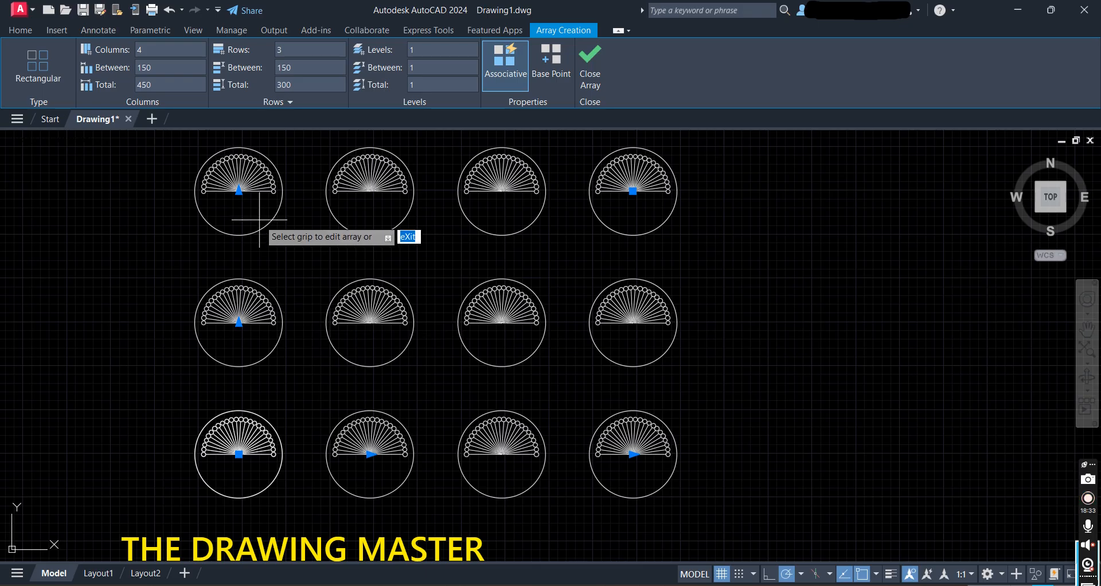
left_click(139, 51)
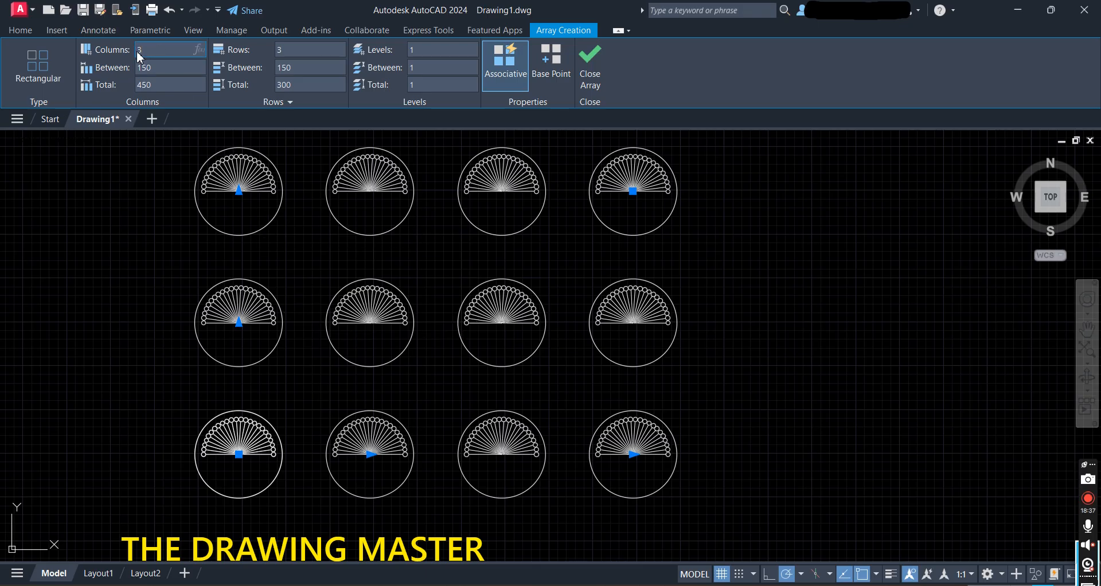
left_click(285, 48)
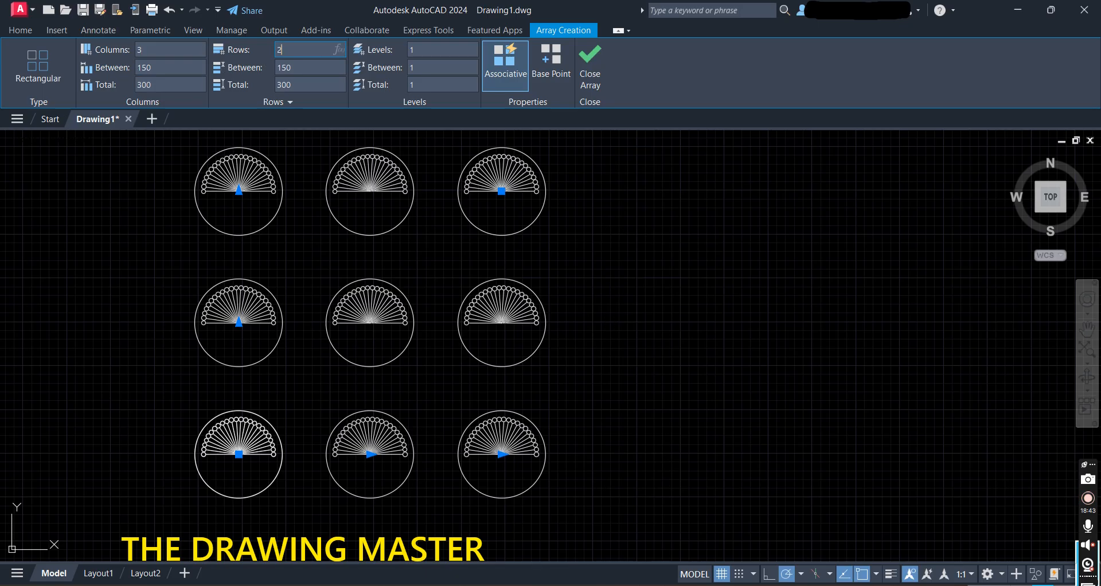
key("Return")
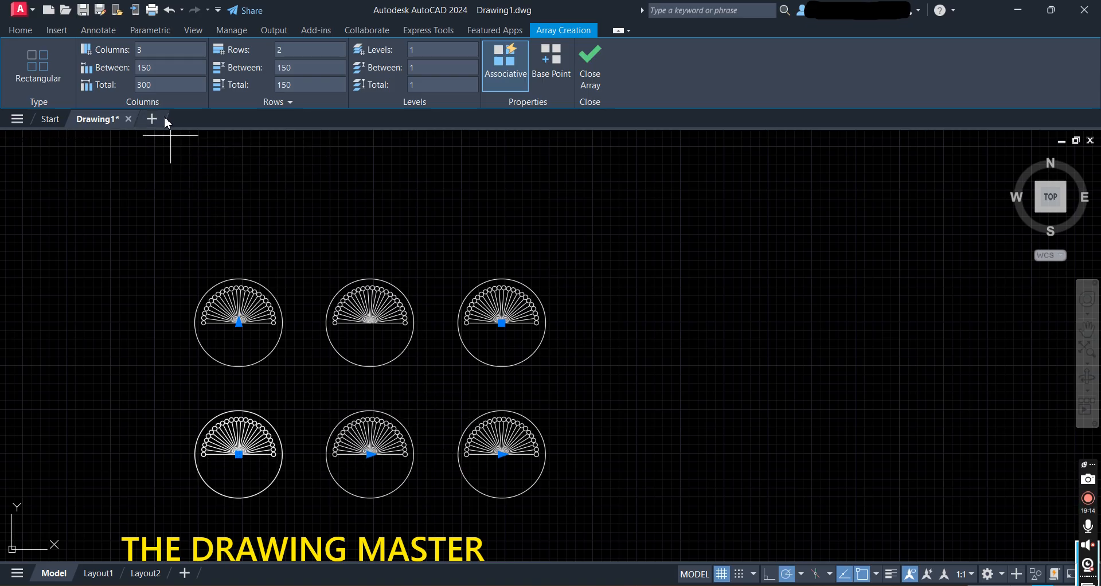
left_click(590, 65)
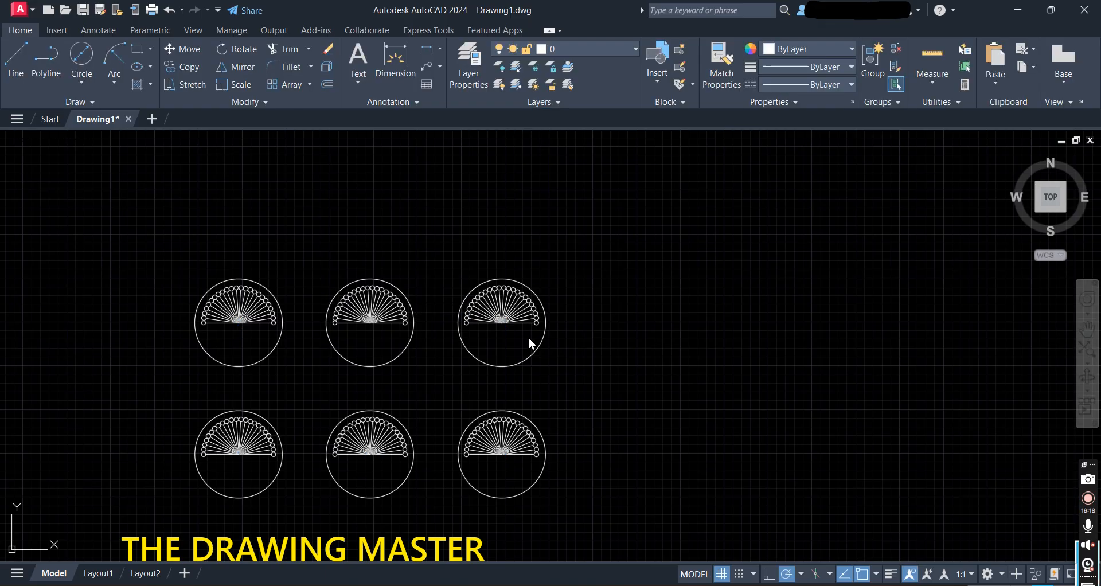
Delete all the arrayed circles and line fans from the drawing
key("ctrl+a")
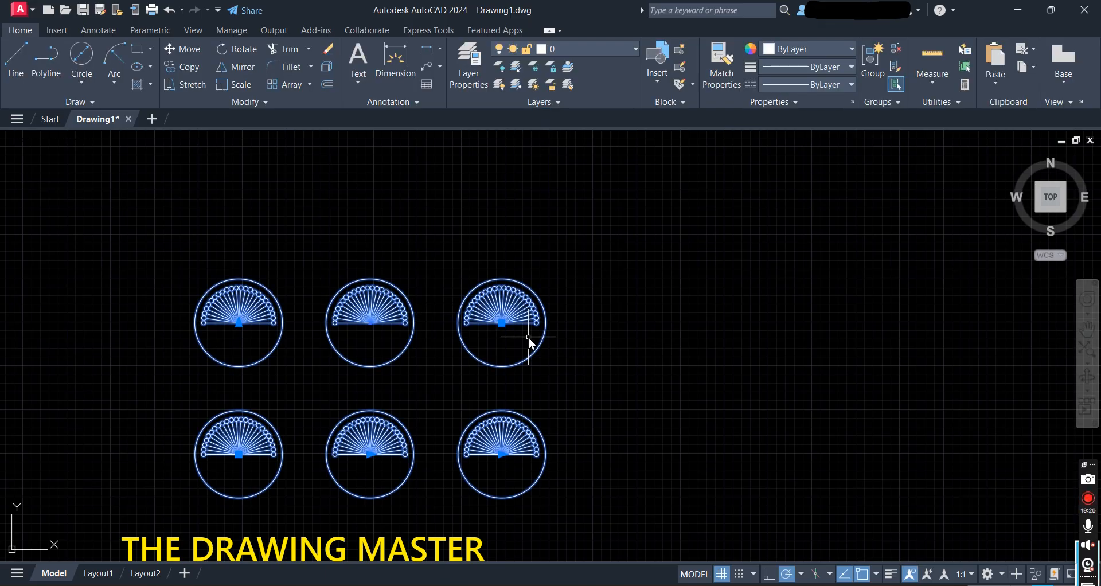
key("Delete")
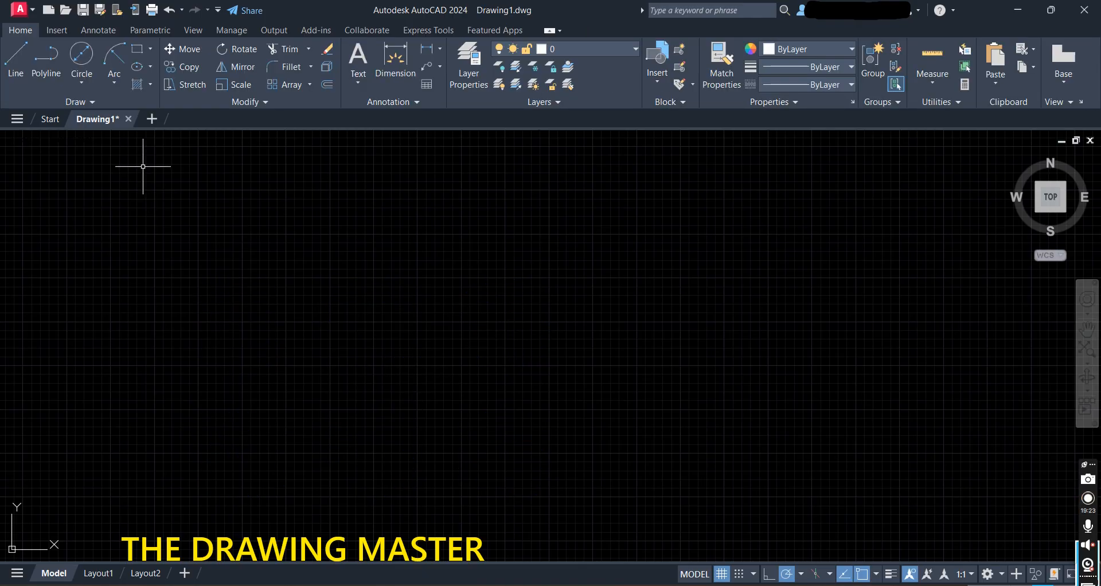
Draw a 10 by 10 square with the Rectangle command in the empty drawing area
left_click(150, 49)
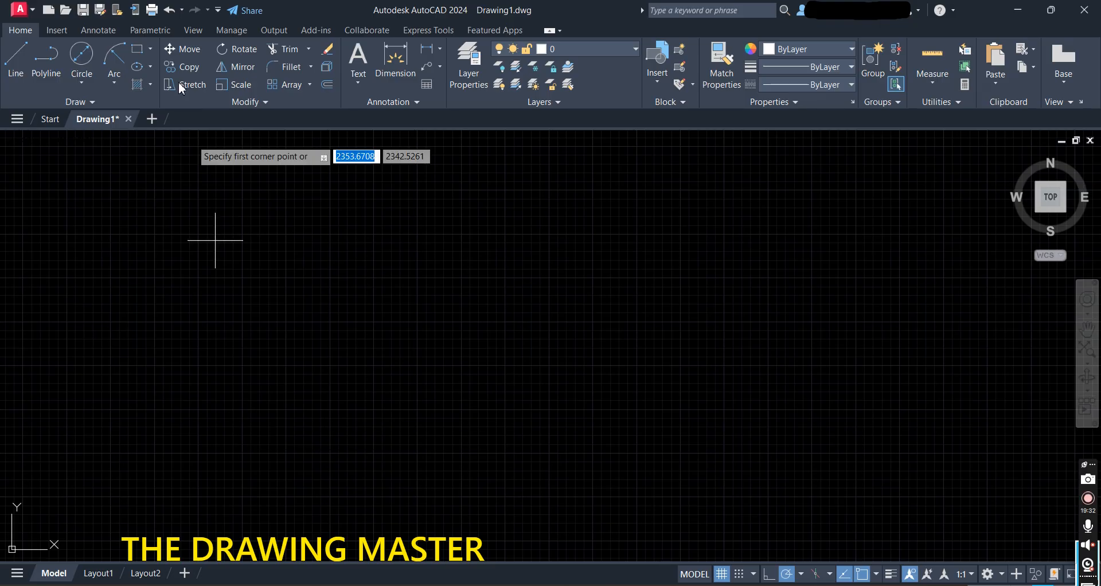
left_click(149, 50)
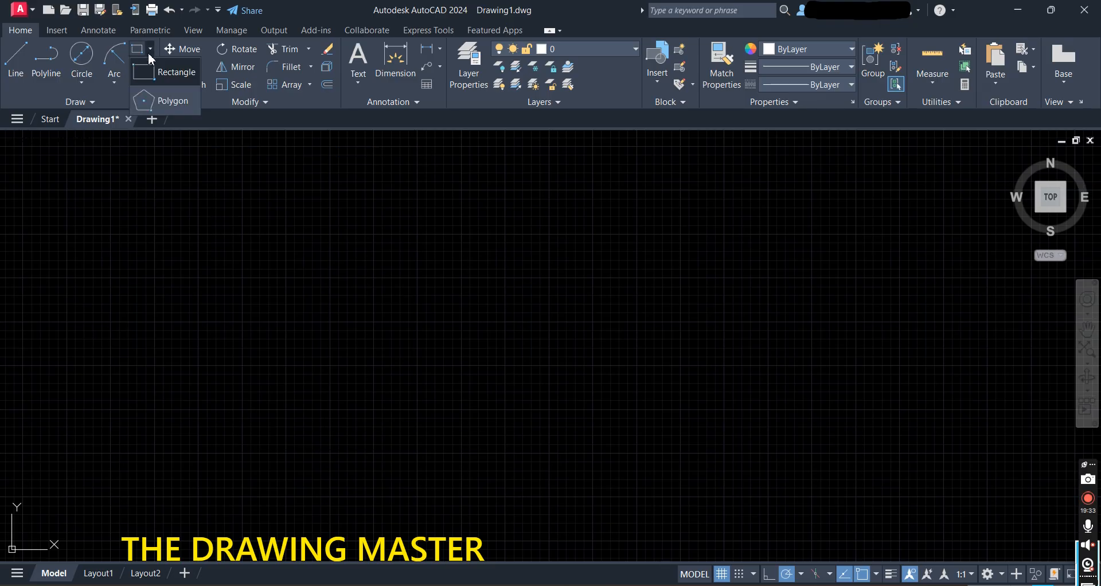
left_click(150, 70)
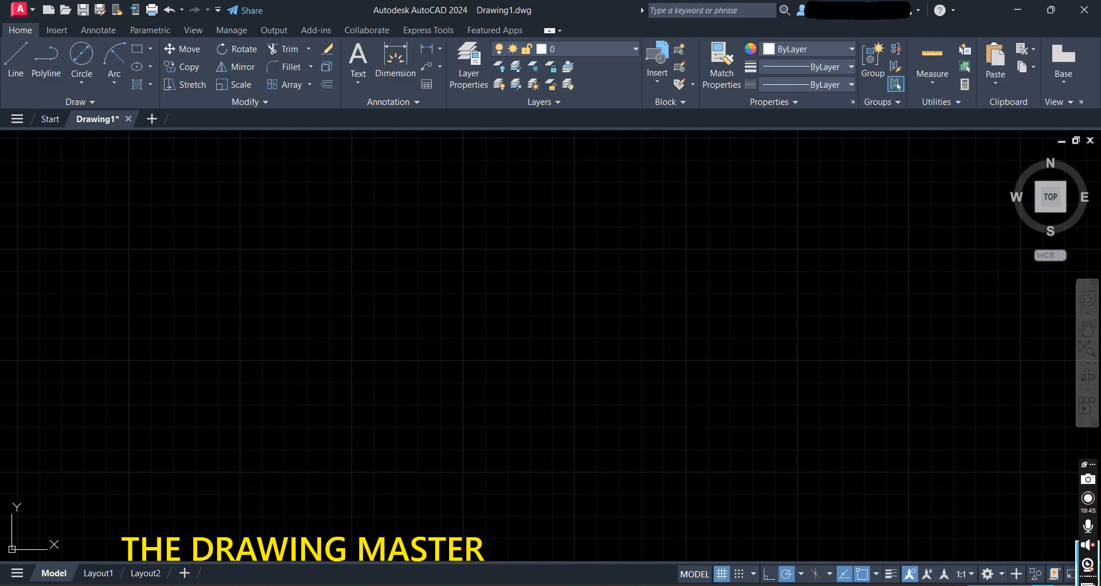
left_click(253, 440)
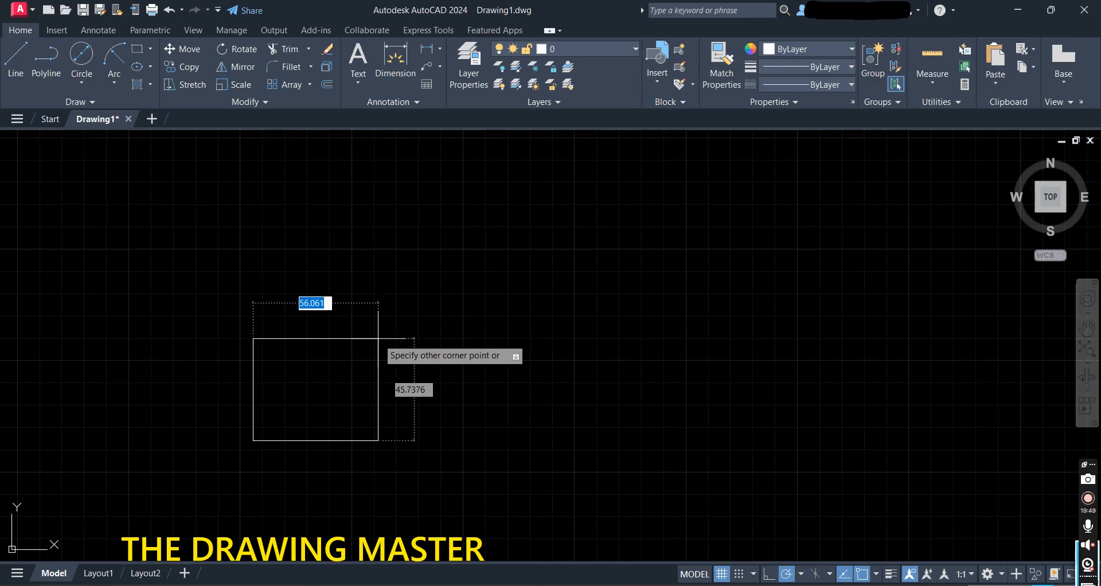
type("10")
key("Tab")
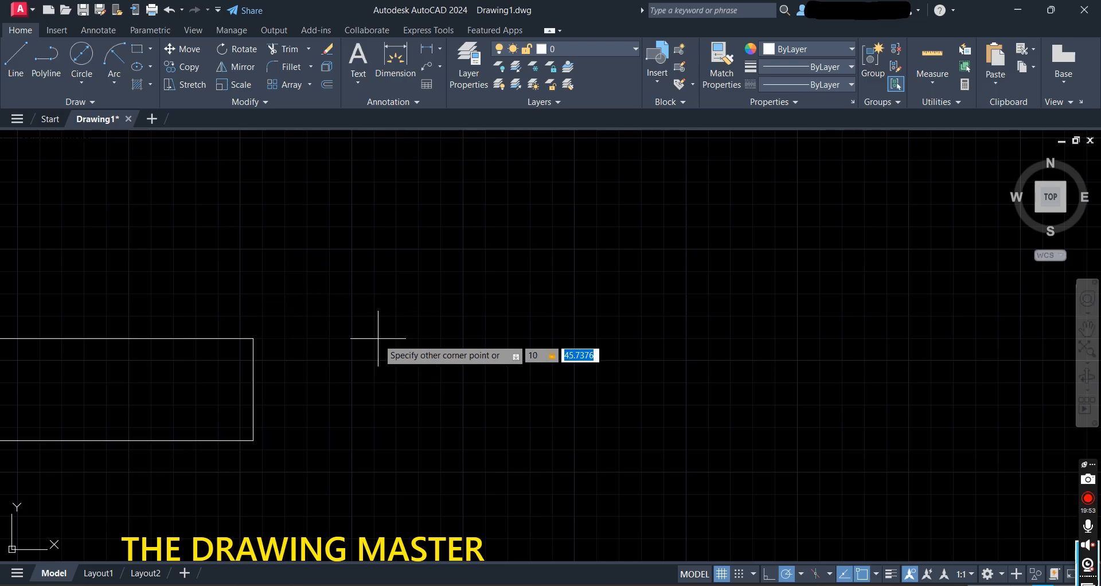
type("10")
key("Return")
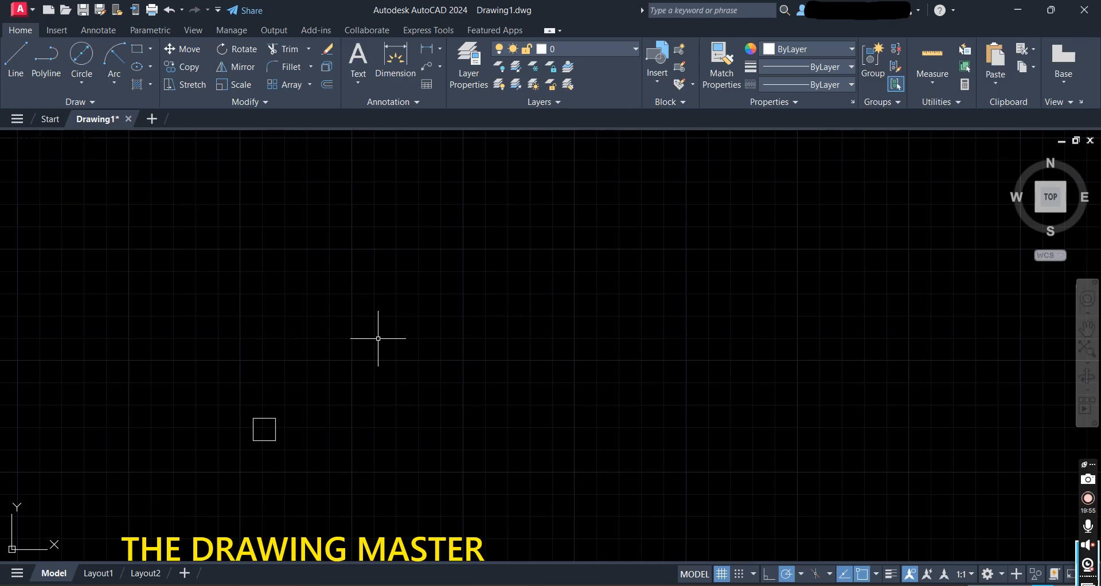
Create a rectangular array of the 10 by 10 square
scroll(257, 424, "up", 2)
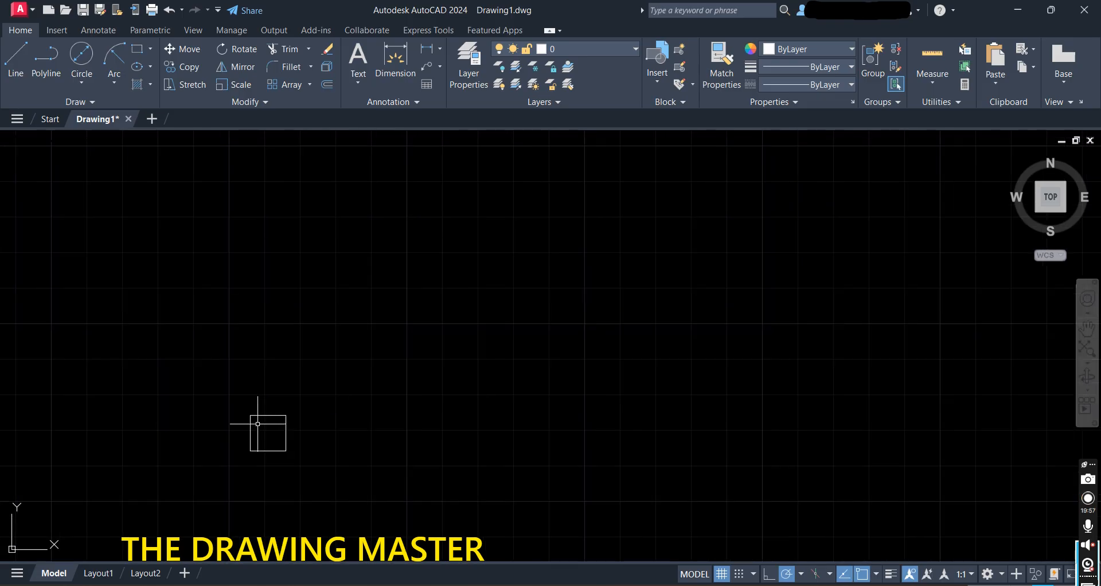
middle_click_drag(259, 423, 263, 441)
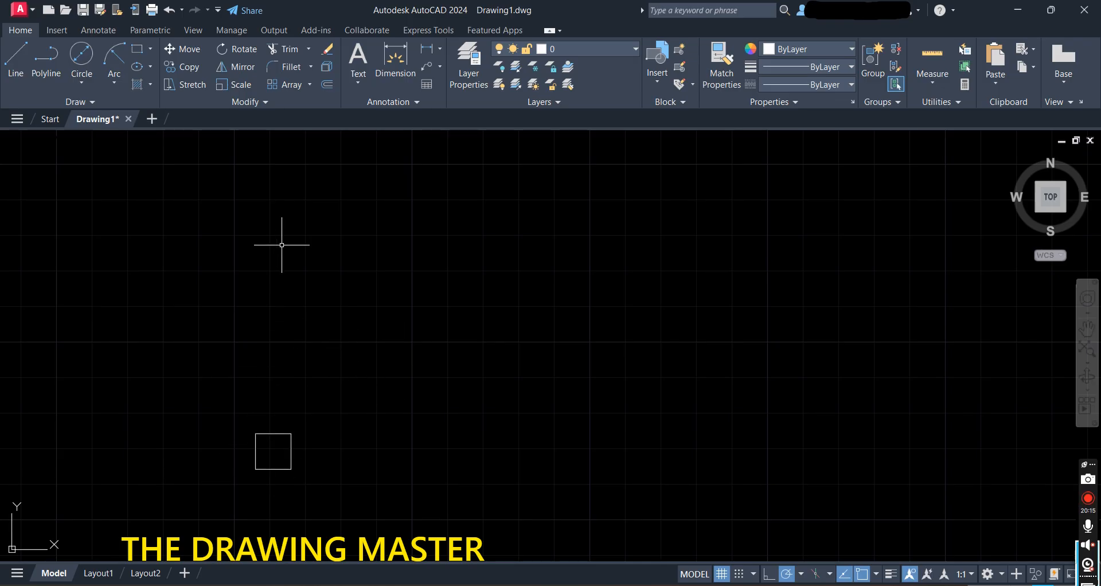
left_click(309, 87)
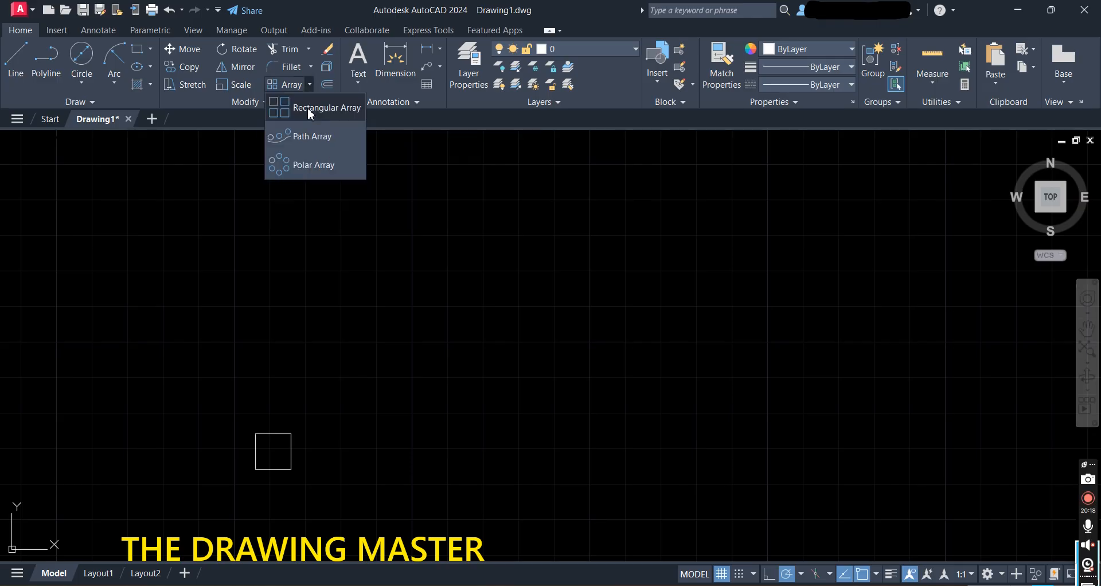
left_click(309, 109)
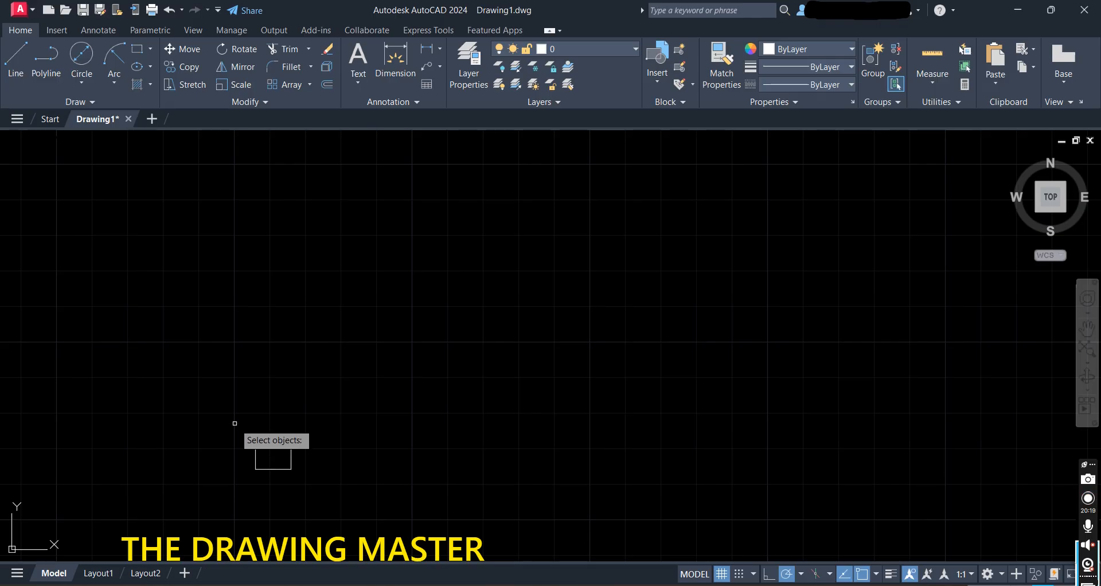
left_click(235, 423)
left_click(325, 513)
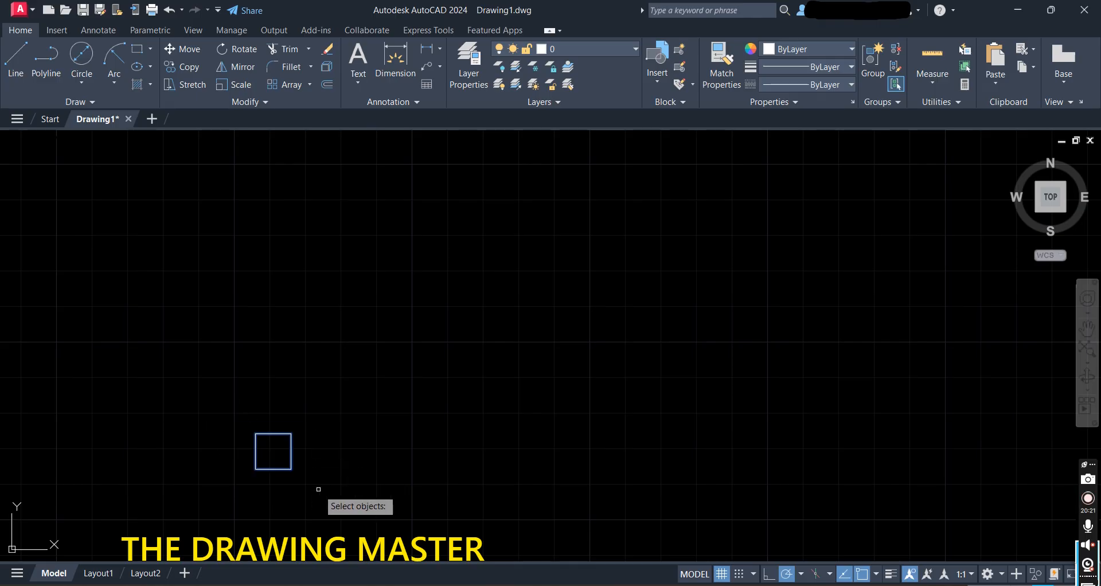
key("Return")
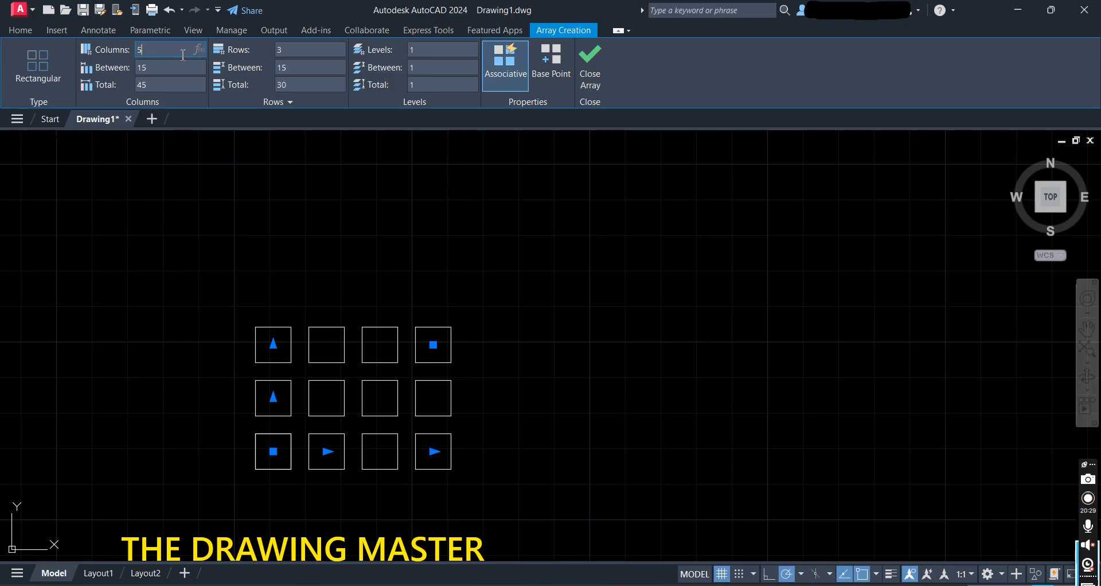
Set the square's rectangular array to 5 columns and 7 rows
left_click(283, 50)
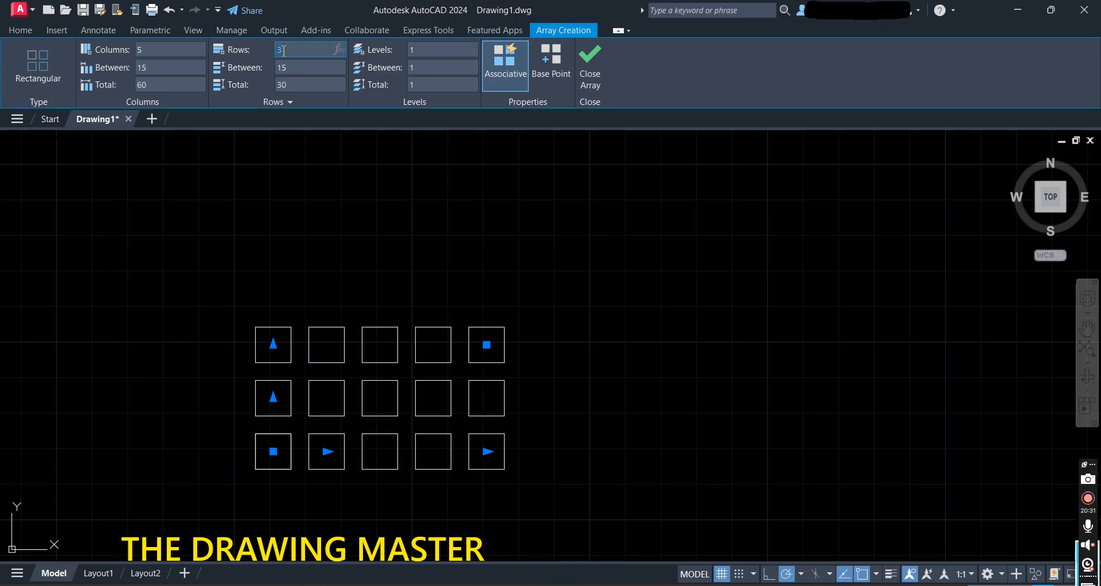
type("7")
key("Return")
Set both the column spacing and the row spacing of the array to 10 and finish it
scroll(280, 357, "up", 3)
scroll(283, 364, "down", 3)
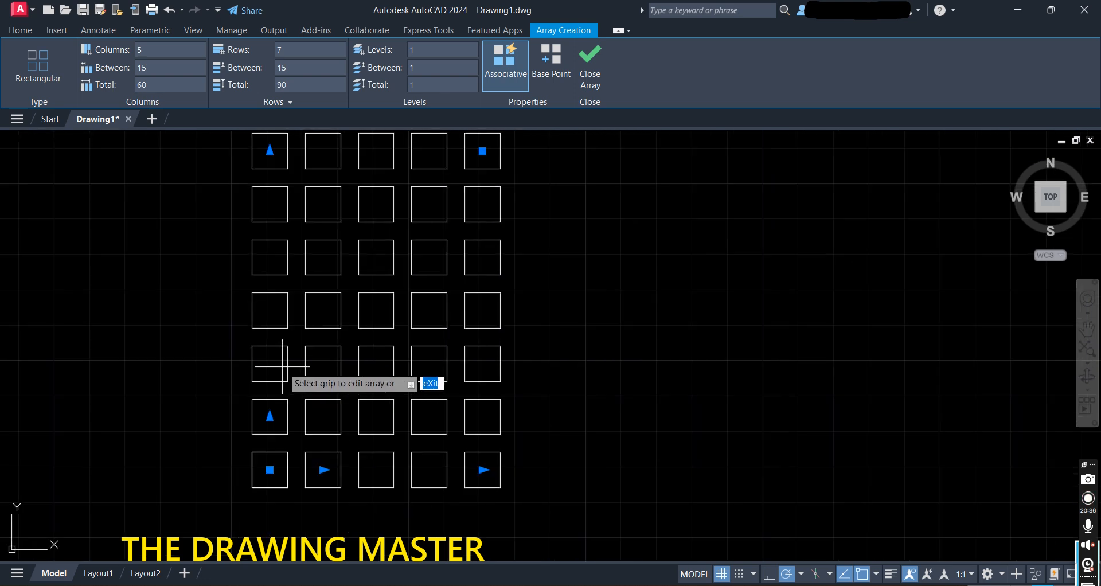
middle_click_drag(282, 366, 282, 388)
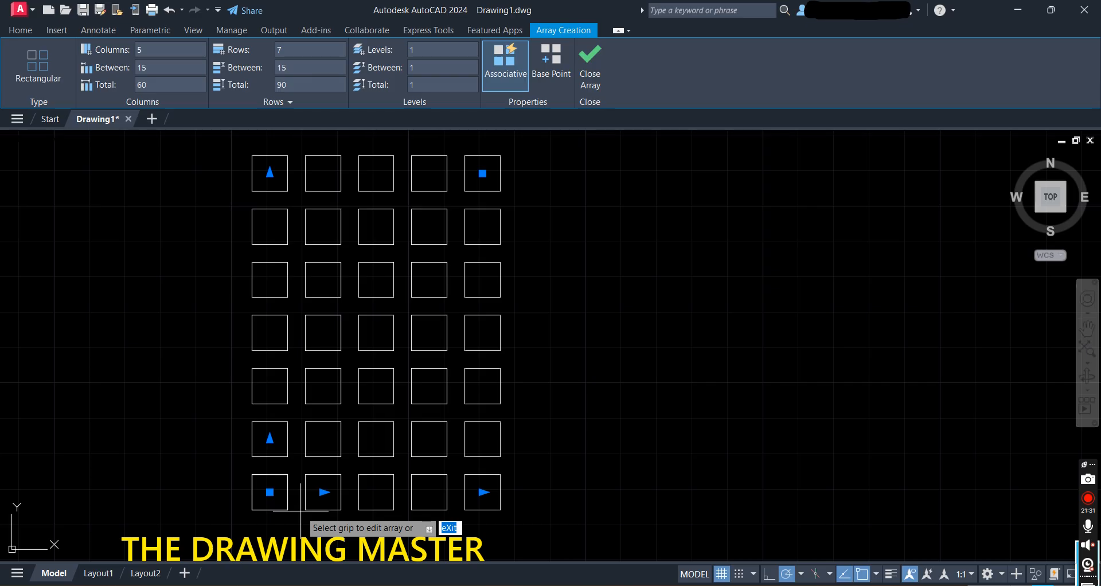
left_click(147, 68)
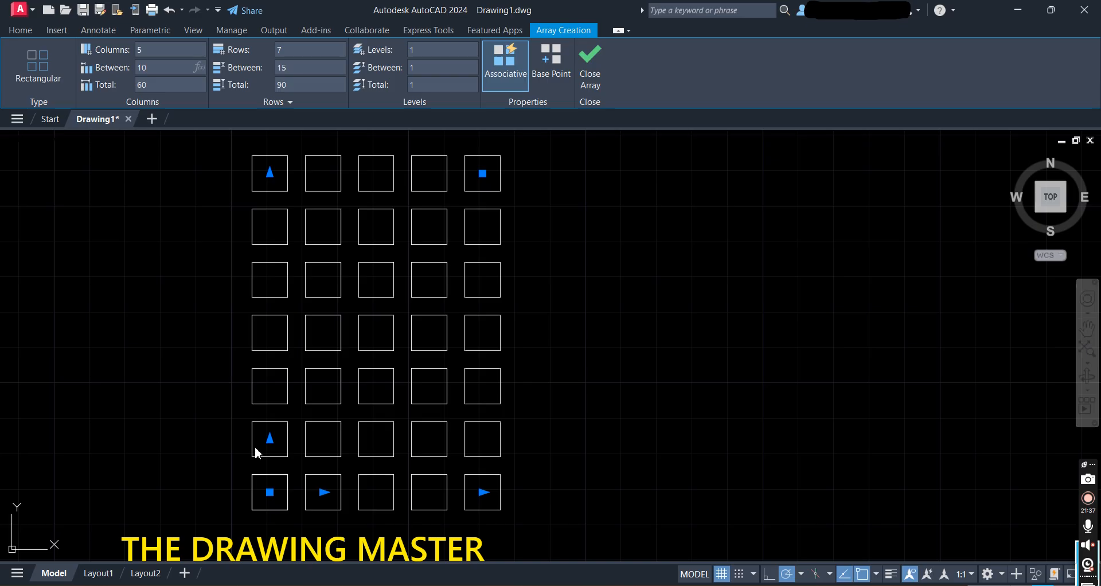
type("10")
key("Return")
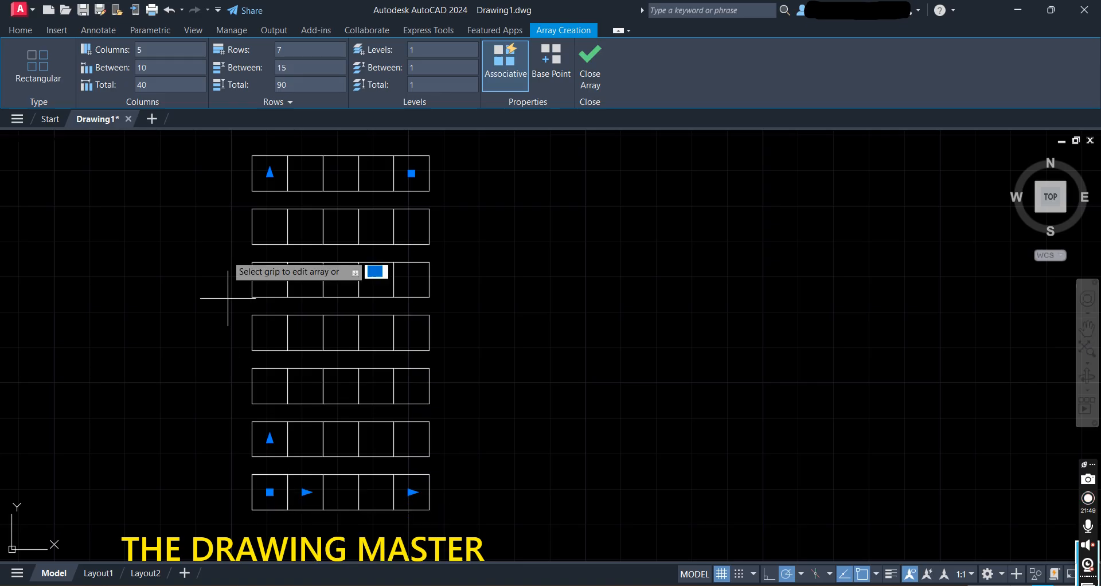
left_click(294, 69)
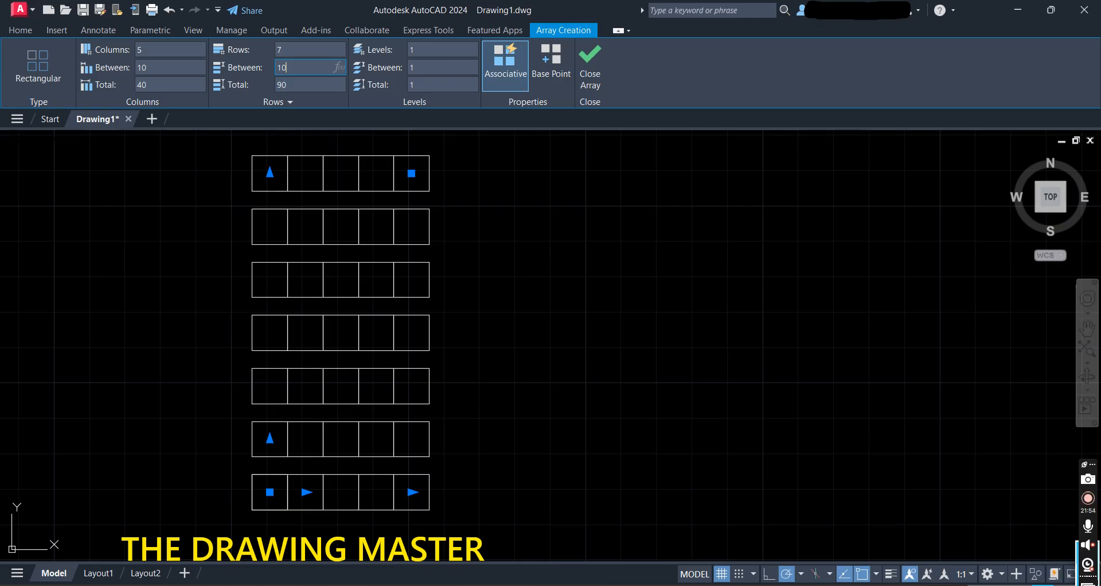
type("10")
key("Return")
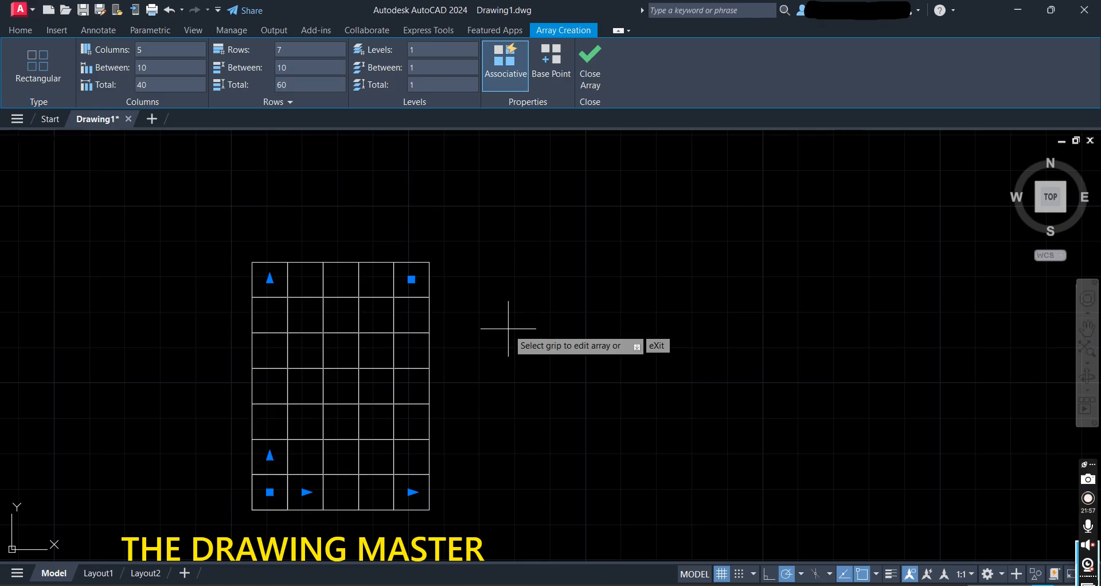
key("Return")
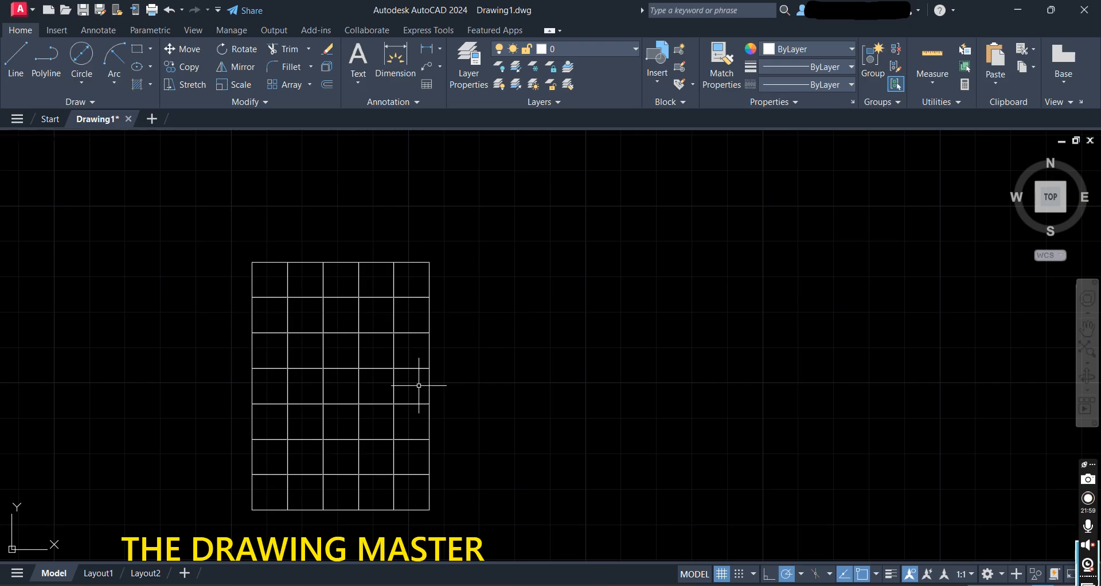
middle_click_drag(420, 388, 427, 358)
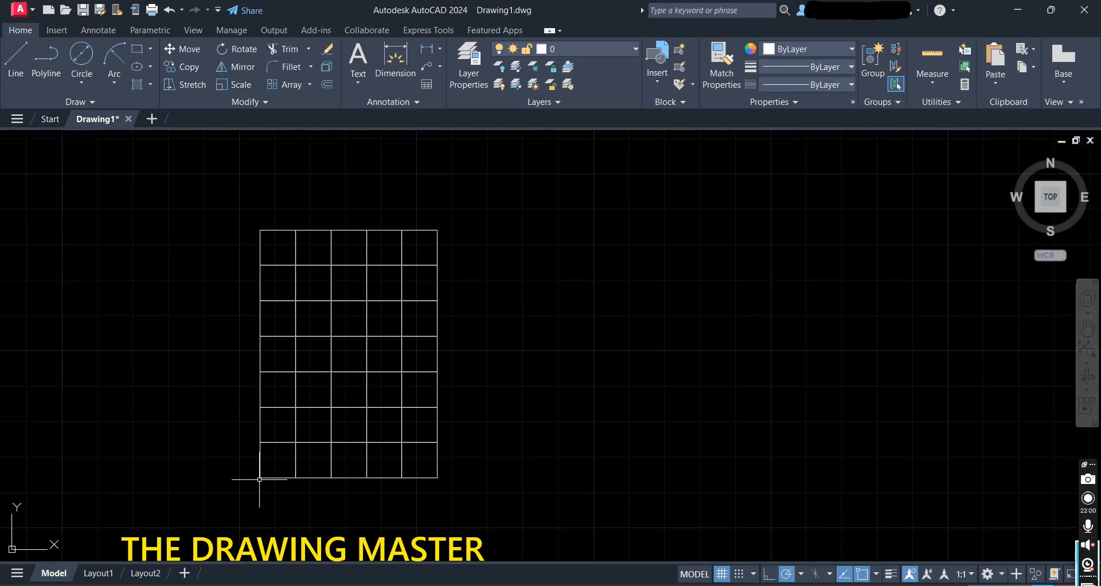